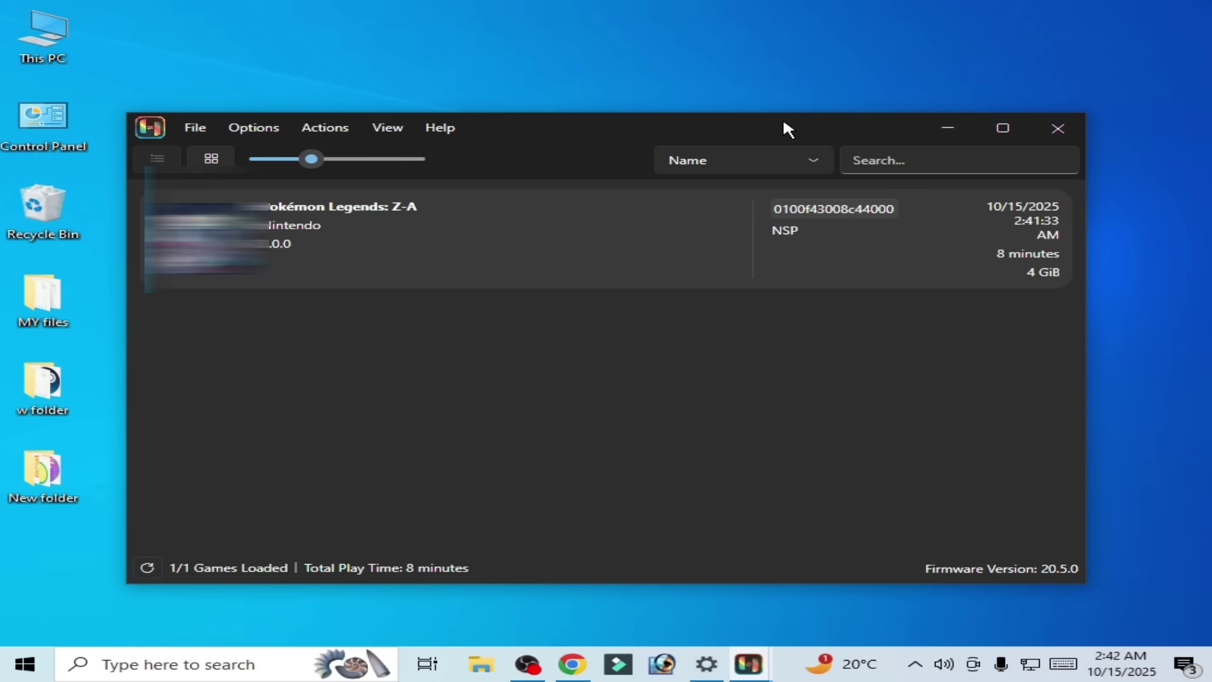
Step: Move the Ryujinx window slightly higher and bring up the options for the downloaded 581.57 driver file
{"action": "left_click_drag", "start_coordinate": [785, 127], "coordinate": [798, 109]}
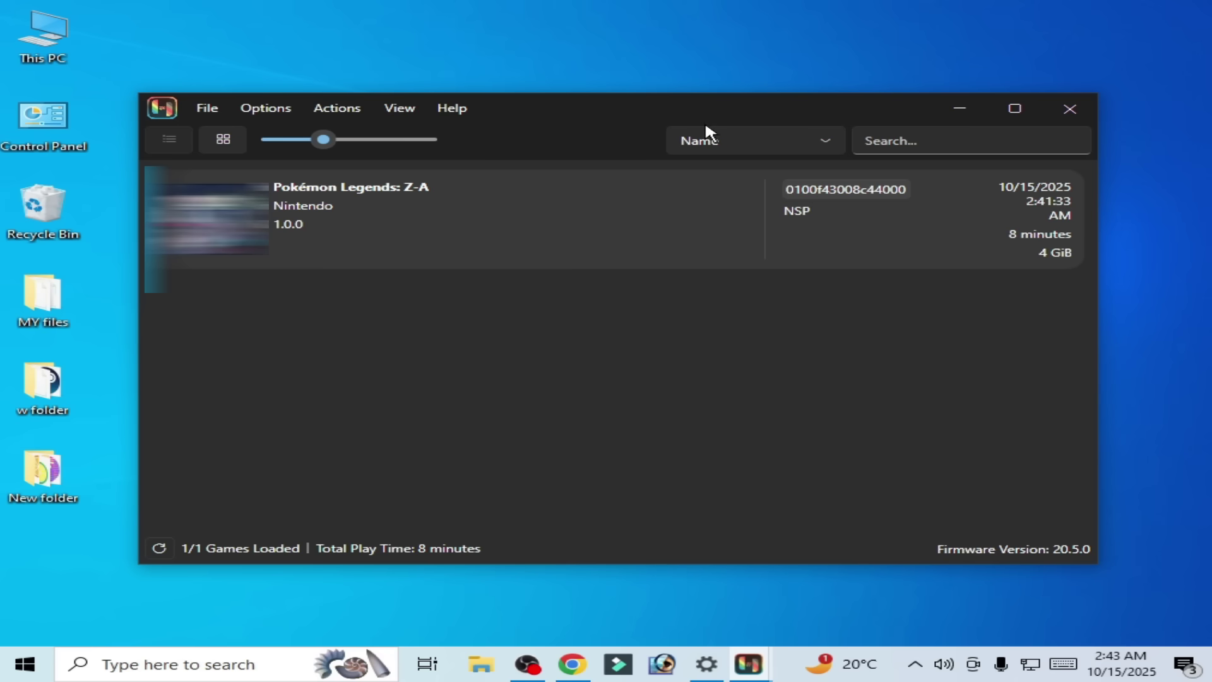
{"action": "mouse_move", "coordinate": [706, 101]}
{"action": "left_mouse_down"}
{"action": "mouse_move", "coordinate": [718, 102]}
{"action": "mouse_move", "coordinate": [712, 89]}
{"action": "left_mouse_up"}
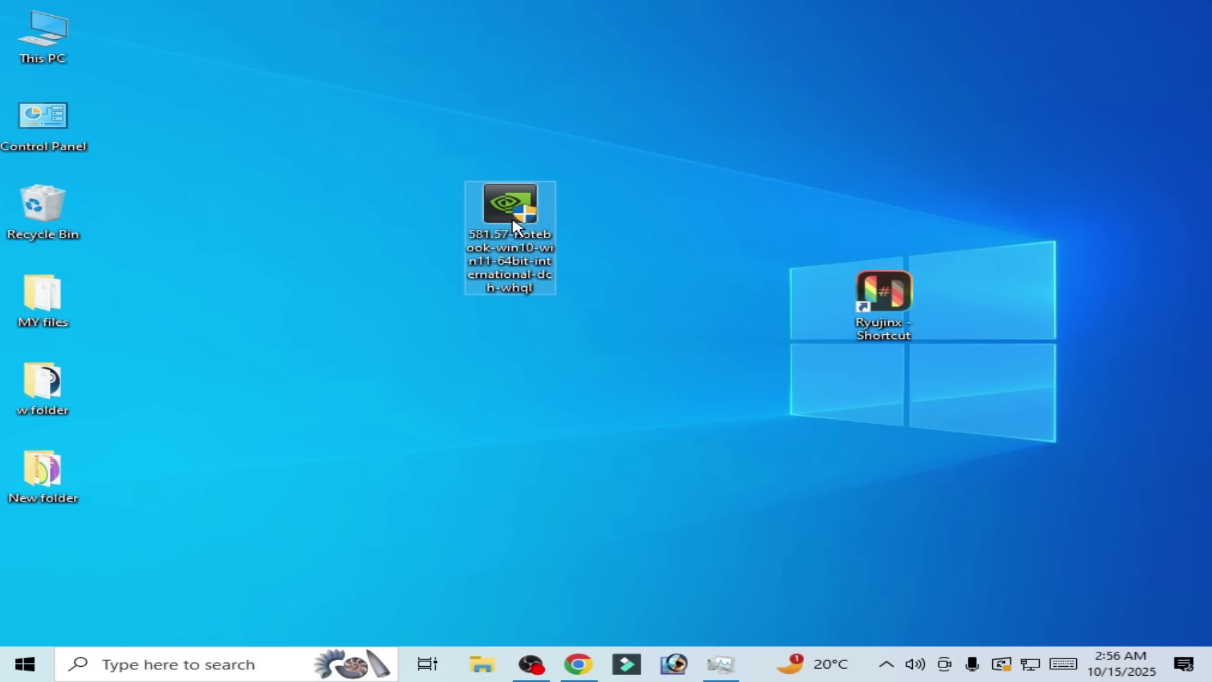
{"action": "right_click", "coordinate": [510, 217]}
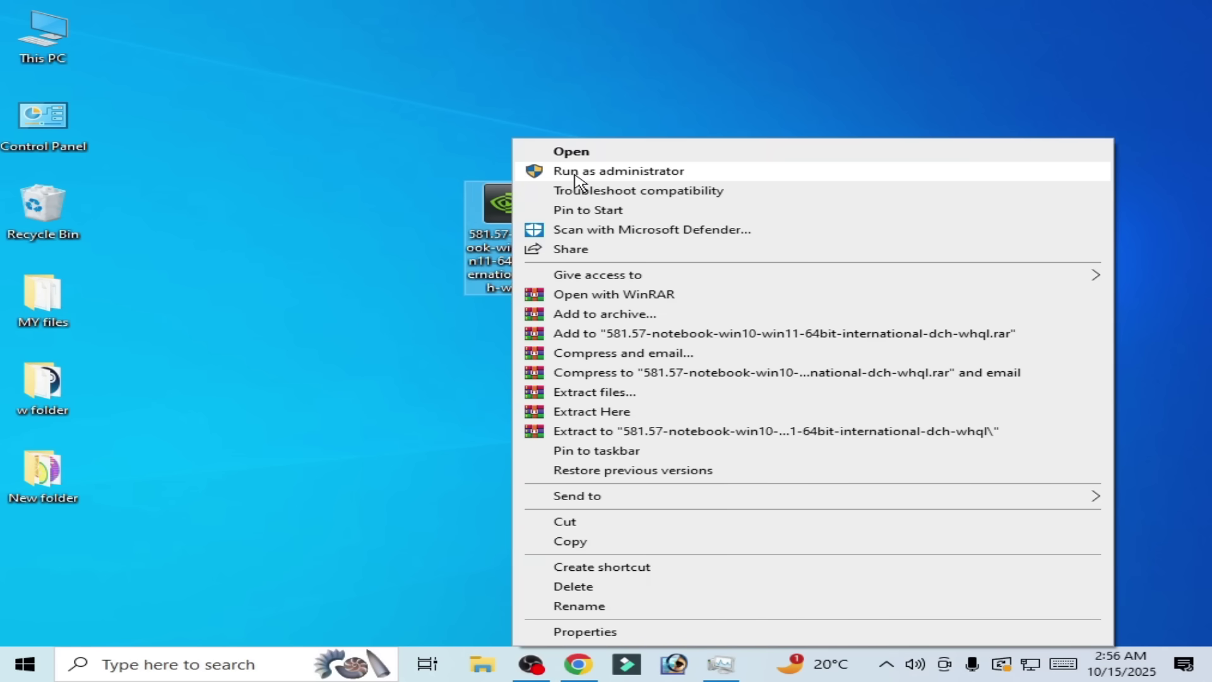
Step: Run NVIDIA driver 581.57 as administrator and start a Custom (Advanced) clean installation
{"action": "left_click", "coordinate": [576, 180]}
{"action": "left_click", "coordinate": [543, 369]}
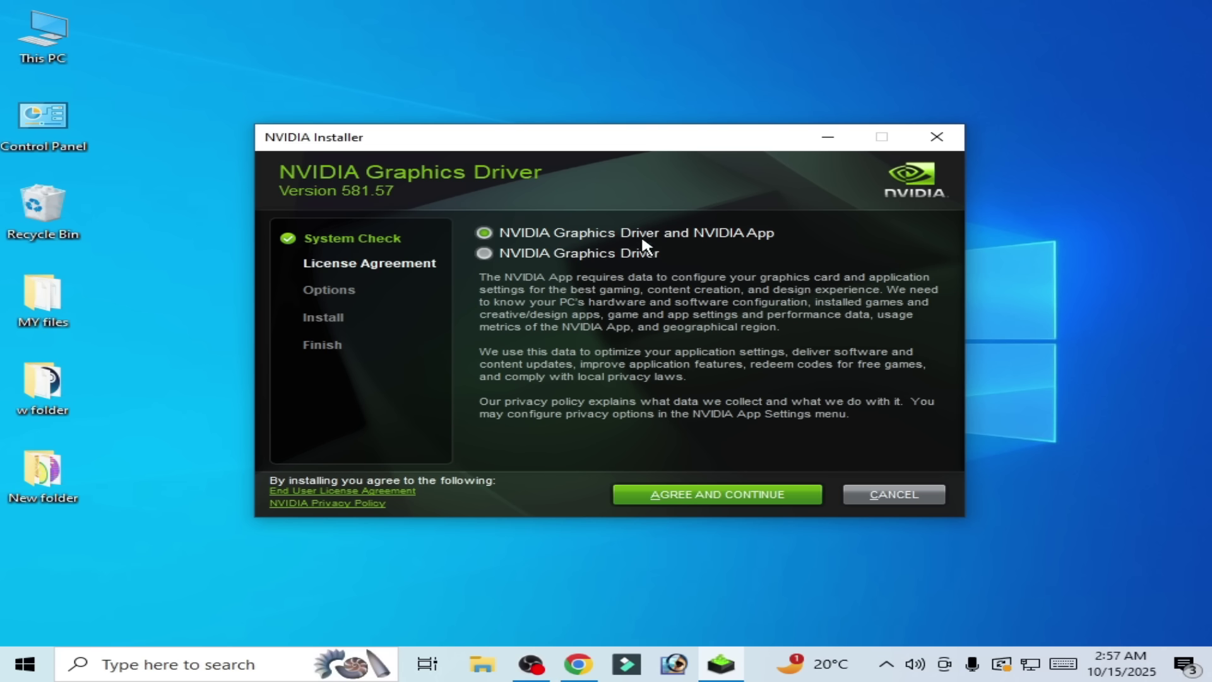
{"action": "left_click", "coordinate": [687, 497]}
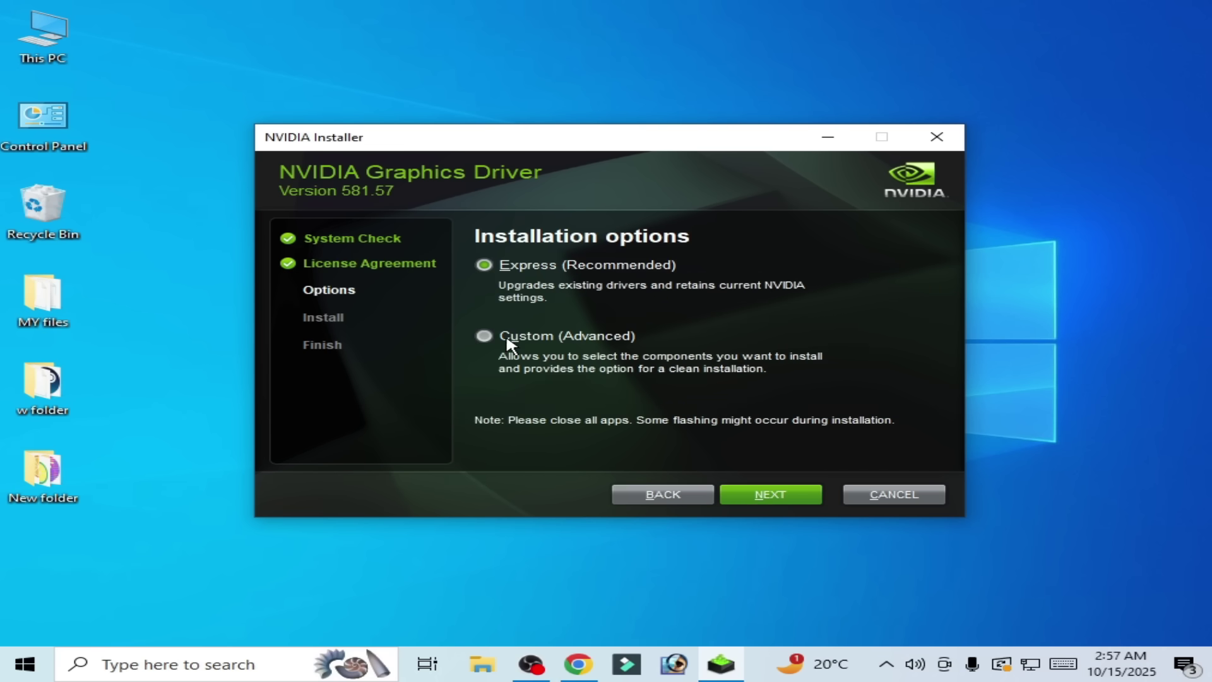
{"action": "left_click", "coordinate": [494, 334]}
{"action": "left_click", "coordinate": [769, 495]}
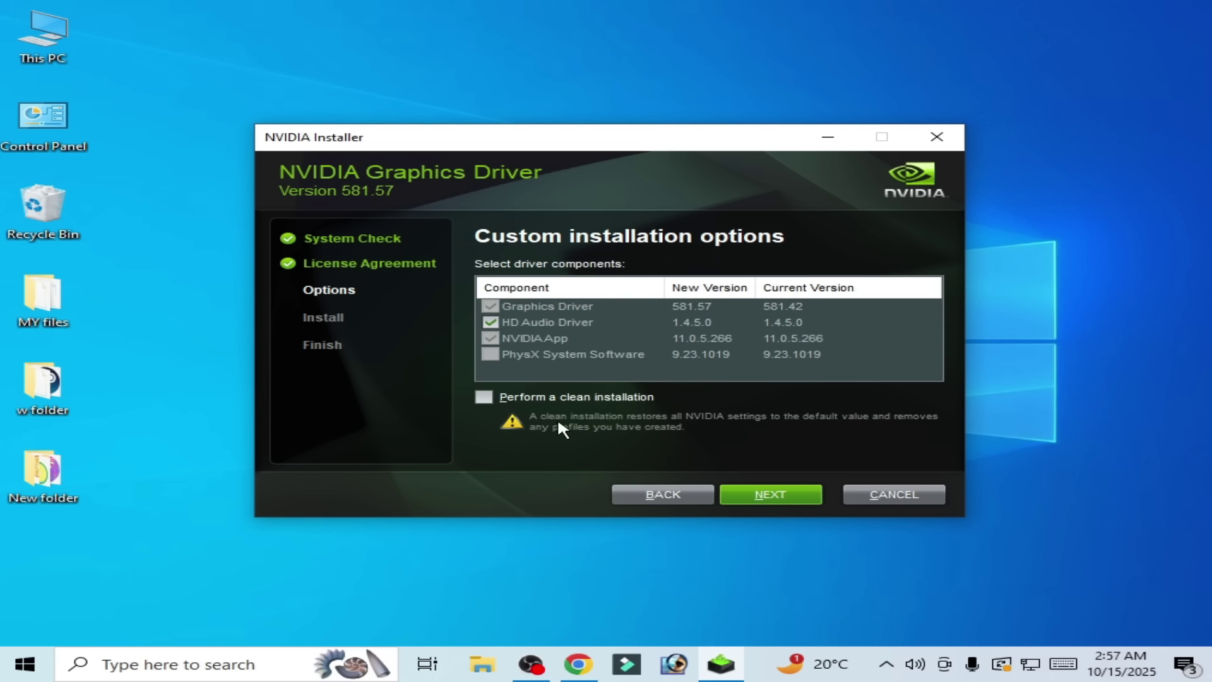
{"action": "left_click", "coordinate": [485, 397]}
{"action": "left_click", "coordinate": [789, 499]}
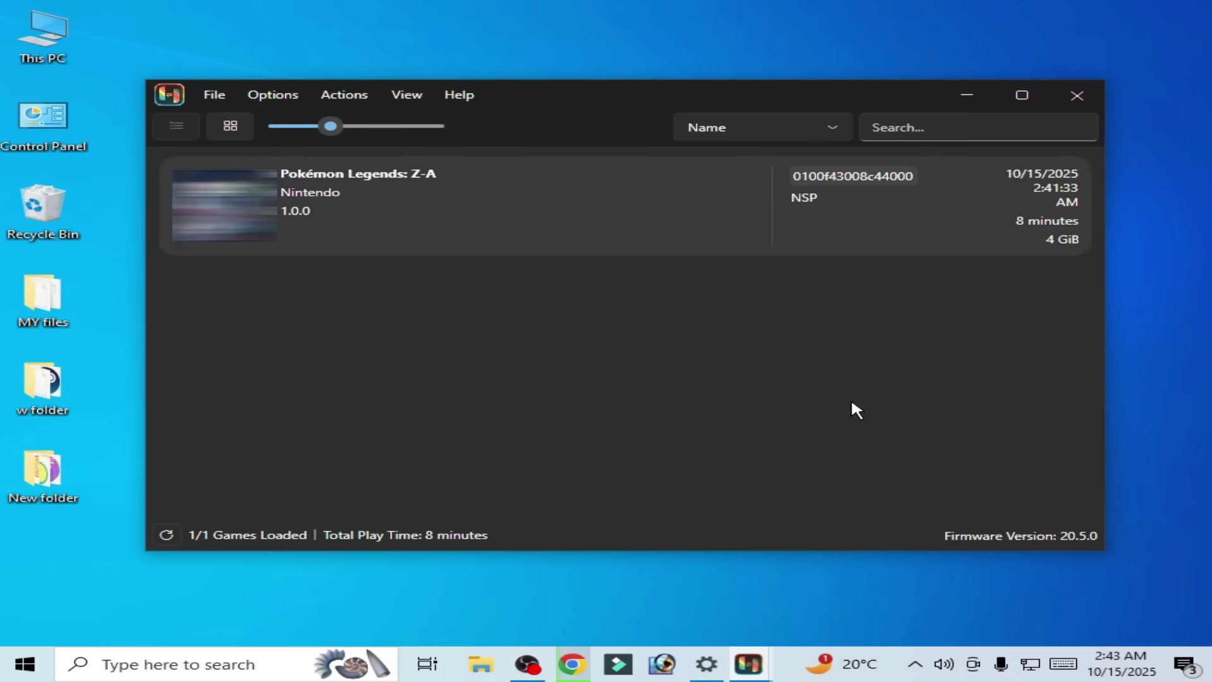
Step: In Ryujinx System settings, keep DRAM Size at 4GiB, enable Ignore Missing Services, and apply
{"action": "left_click", "coordinate": [267, 96]}
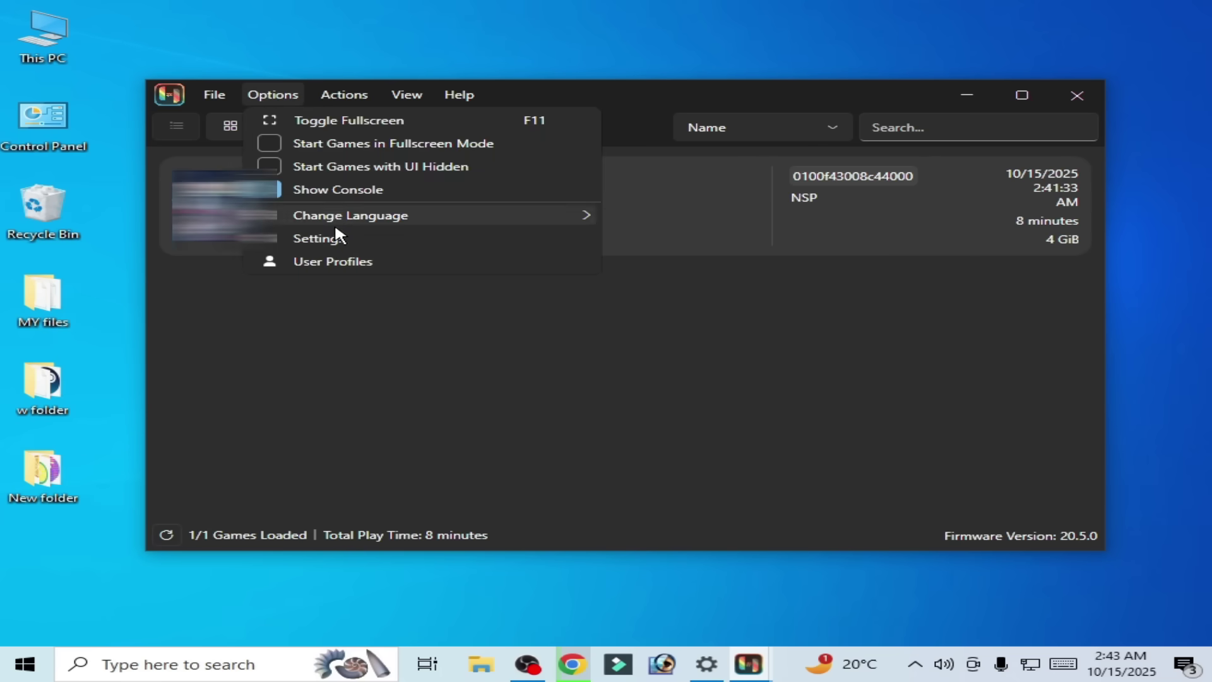
{"action": "left_click", "coordinate": [340, 238]}
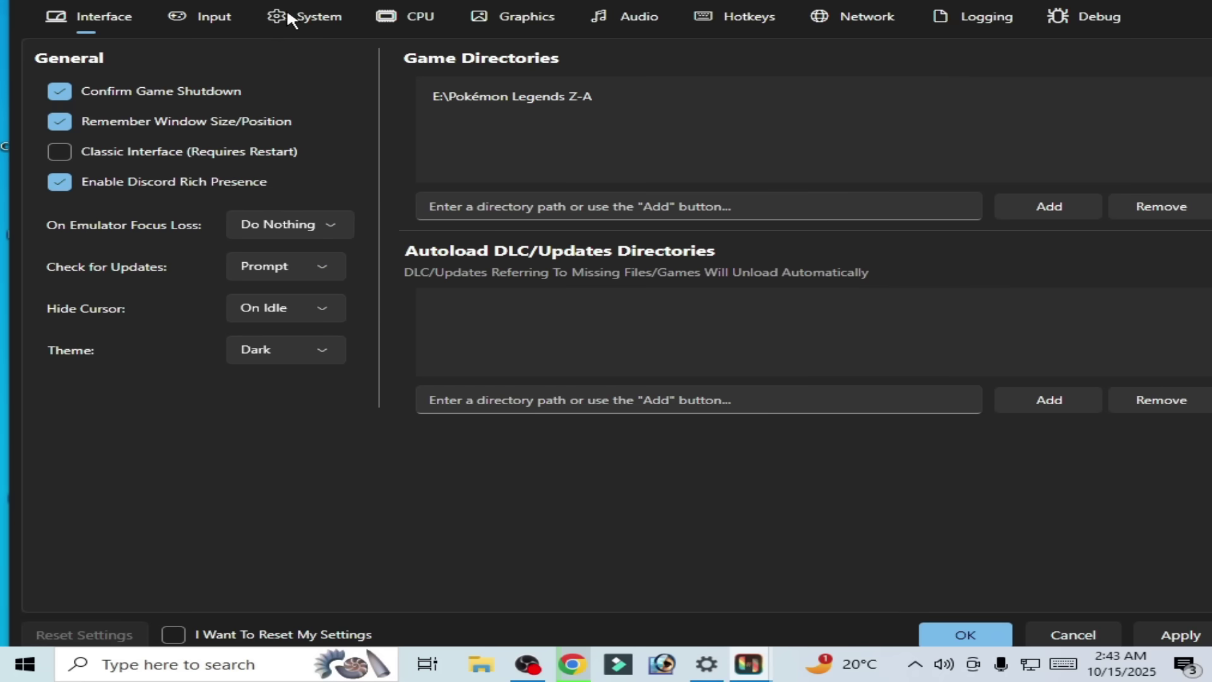
{"action": "left_click", "coordinate": [305, 16]}
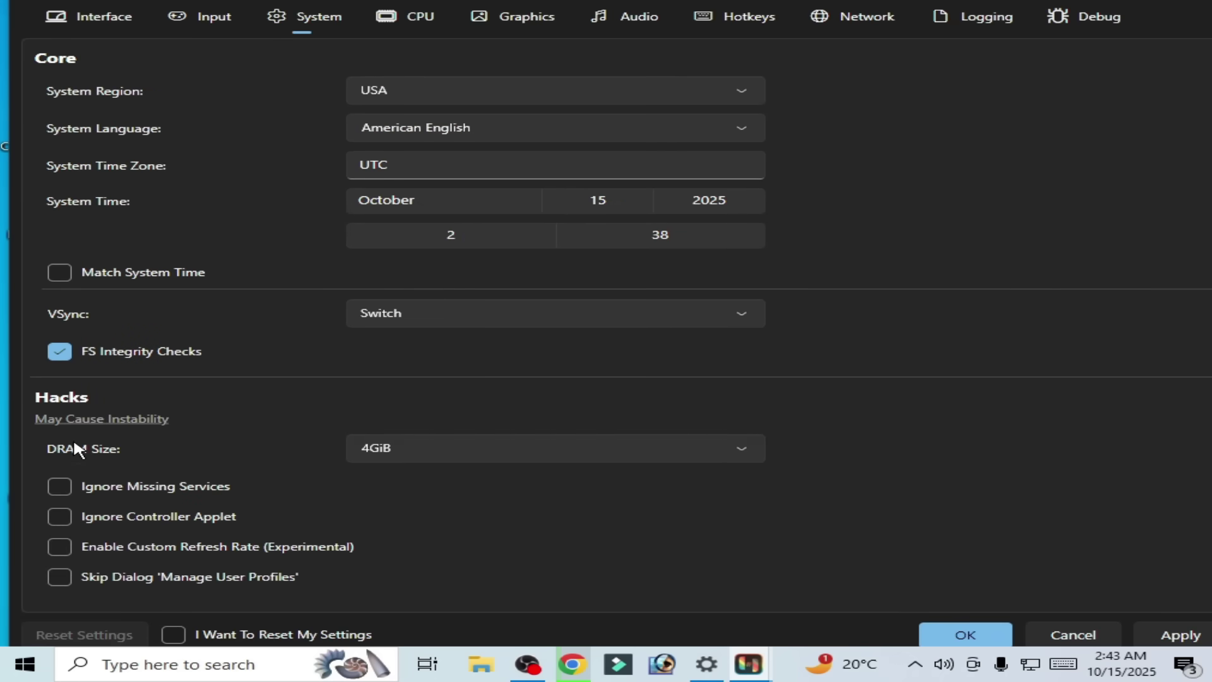
{"action": "left_click", "coordinate": [466, 448]}
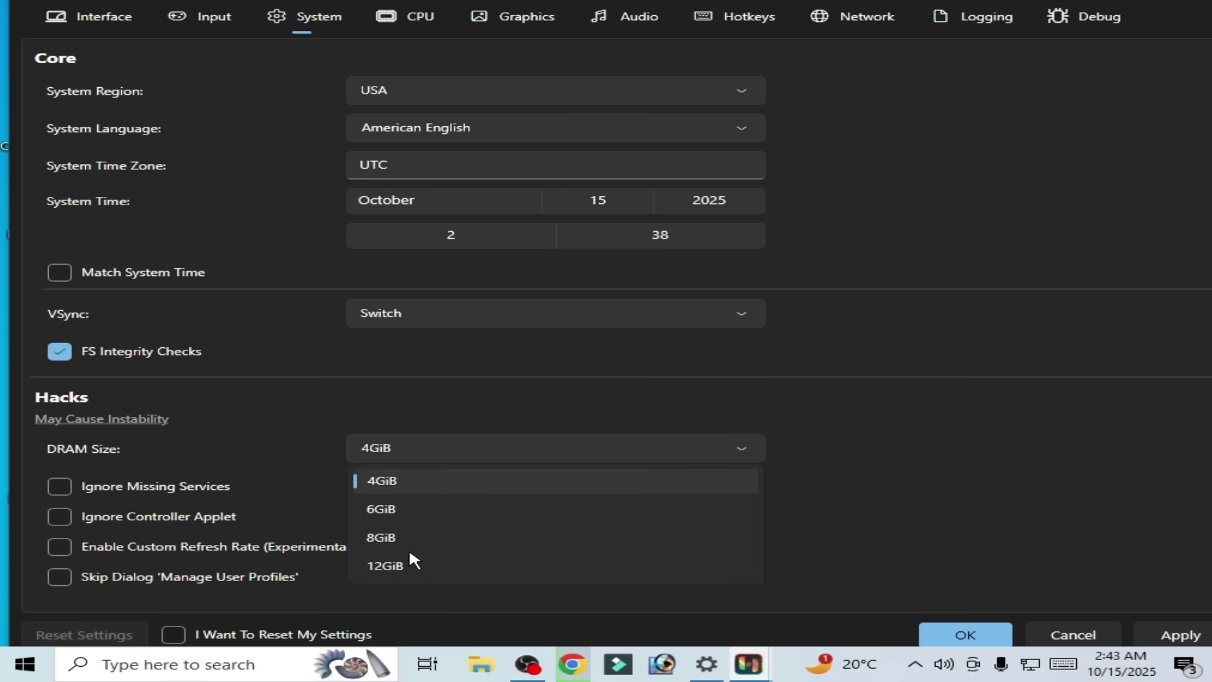
{"action": "left_click", "coordinate": [453, 443]}
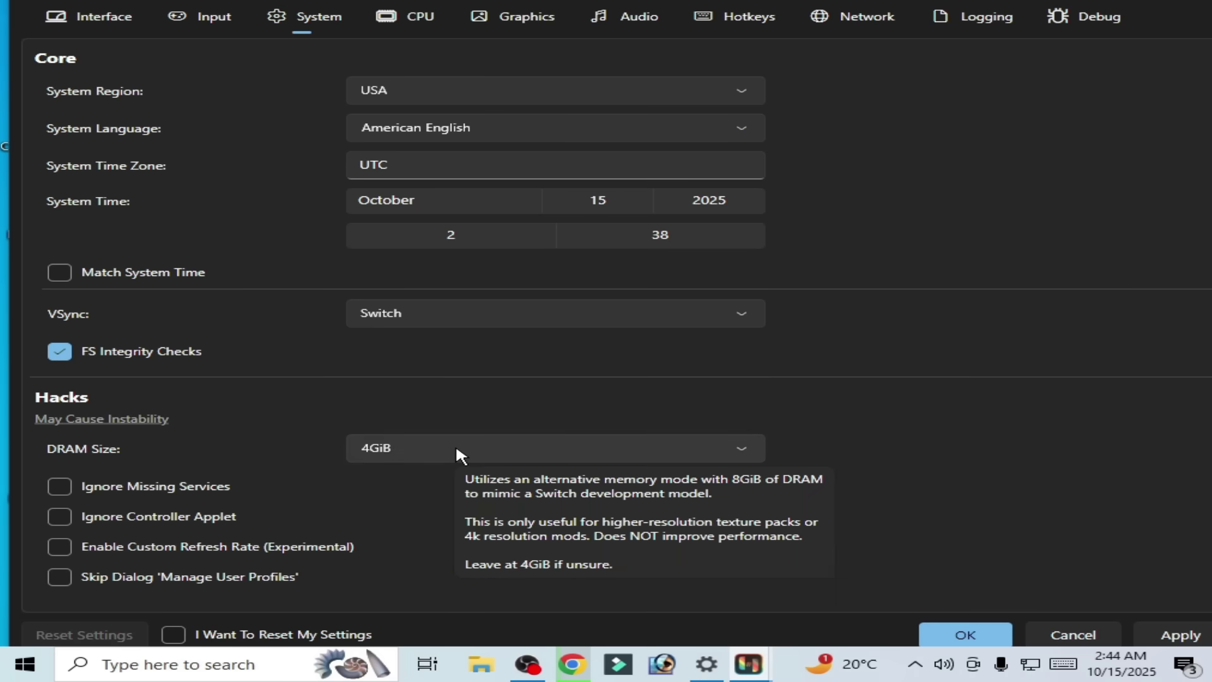
{"action": "left_click", "coordinate": [455, 448]}
{"action": "left_click", "coordinate": [414, 509]}
{"action": "left_click", "coordinate": [430, 446]}
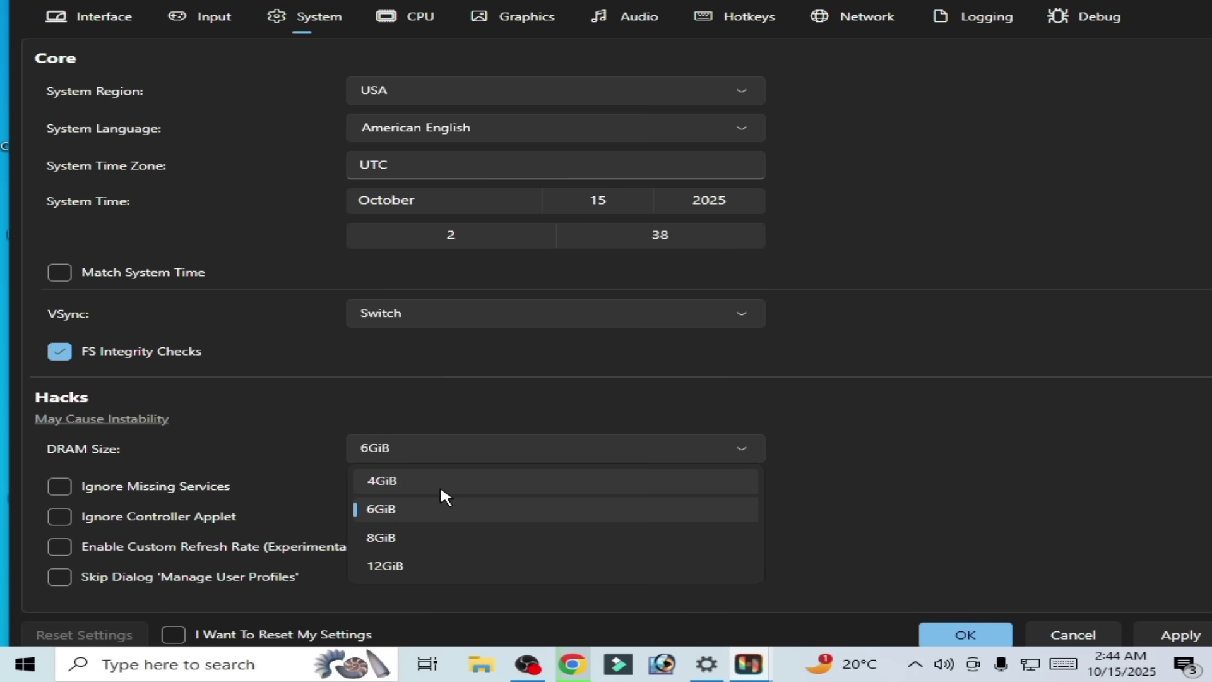
{"action": "left_click", "coordinate": [412, 477]}
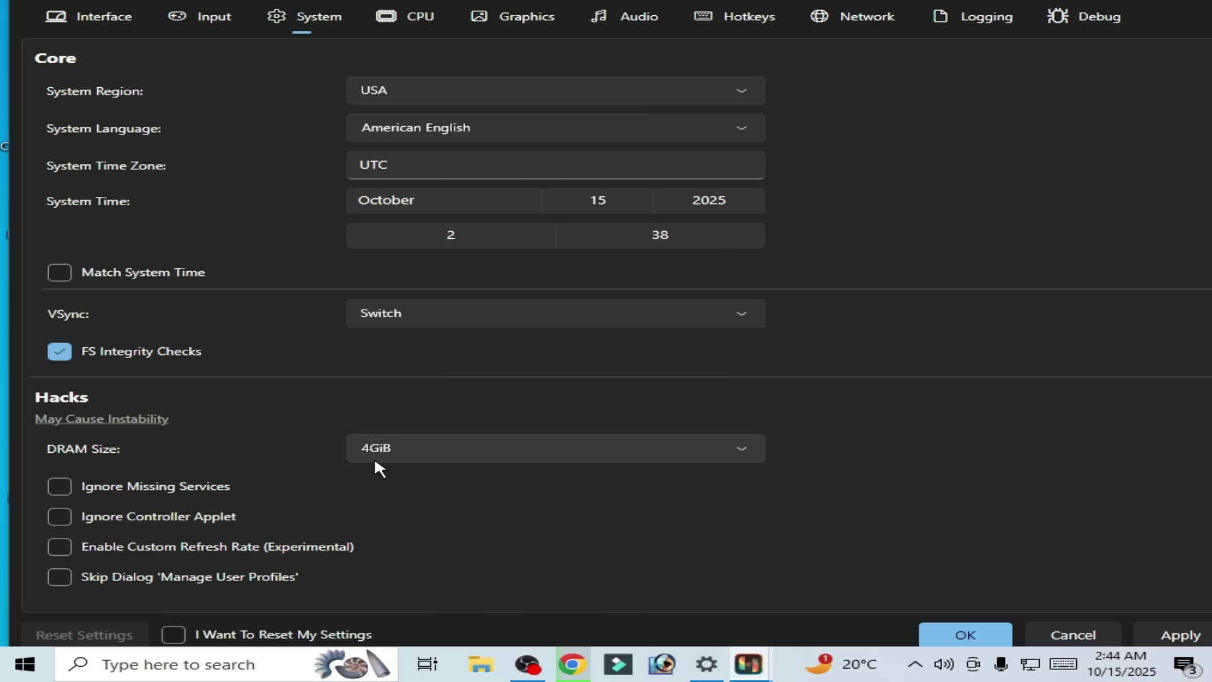
{"action": "left_click", "coordinate": [56, 485]}
{"action": "left_click", "coordinate": [1178, 635]}
Step: Keep the CPU Memory Manager Mode on Host Unchecked and apply
{"action": "left_click", "coordinate": [421, 19]}
{"action": "left_click", "coordinate": [569, 201]}
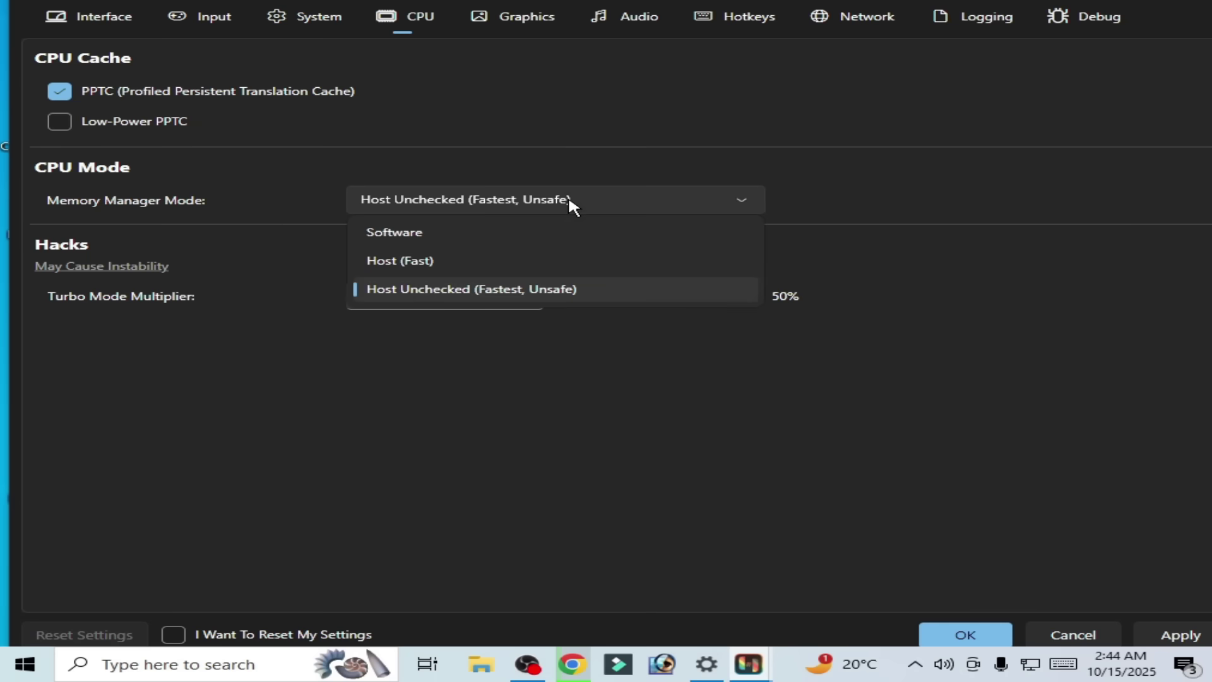
{"action": "left_click", "coordinate": [437, 292]}
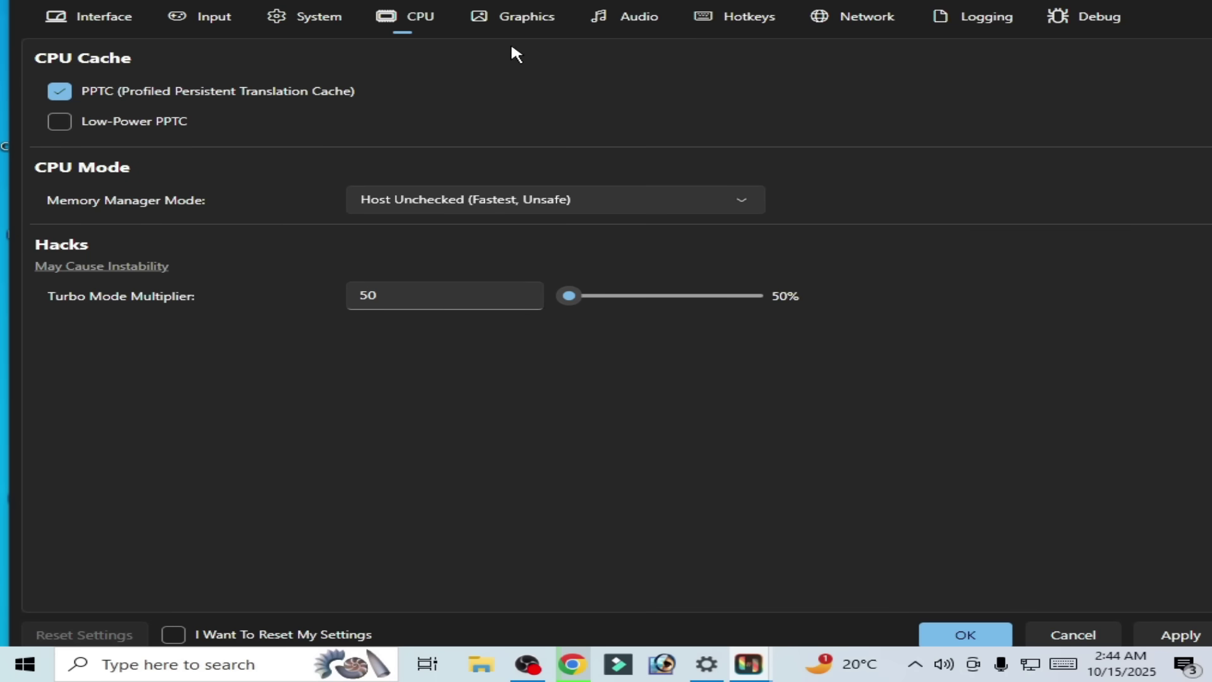
{"action": "left_click", "coordinate": [1182, 635]}
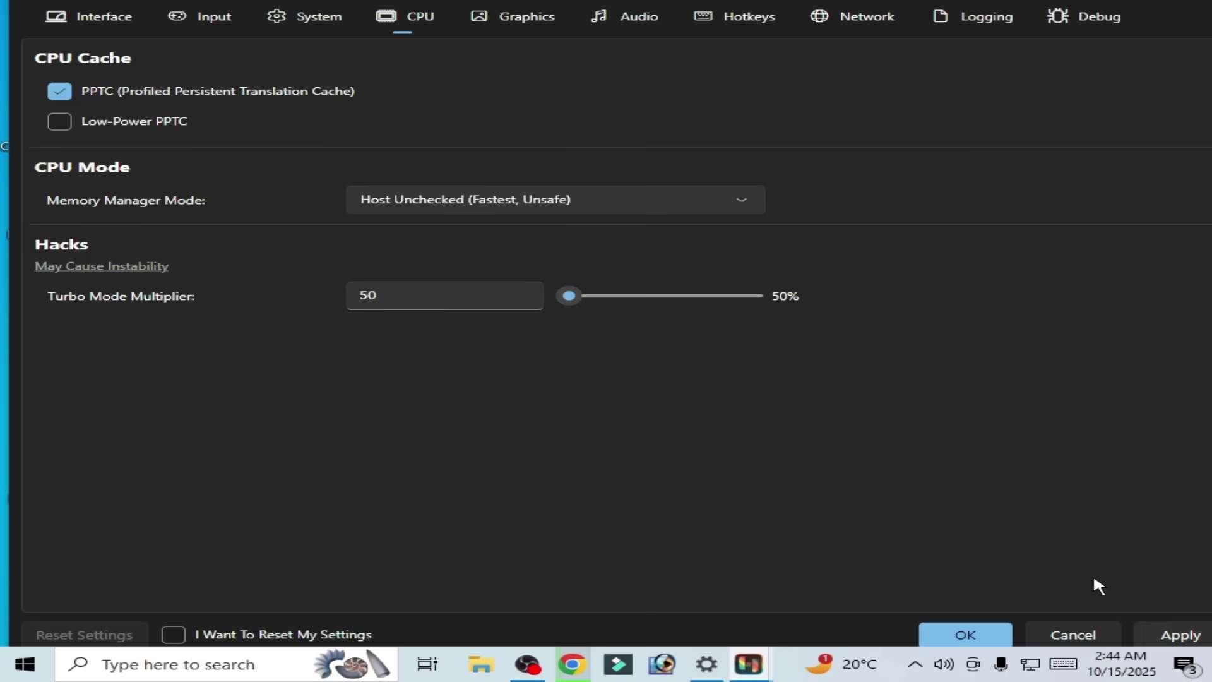
Step: Keep the graphics backend on Vulkan with the GeForce GTX 750 as preferred GPU
{"action": "left_click", "coordinate": [514, 31]}
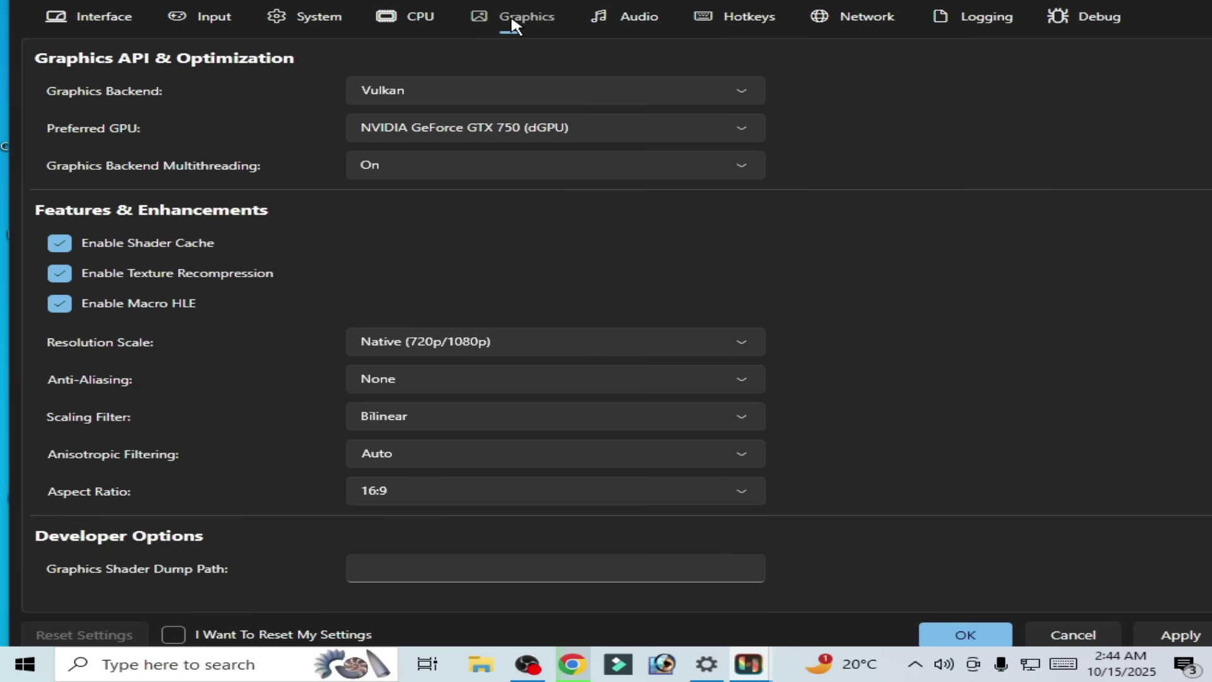
{"action": "left_click", "coordinate": [563, 88]}
{"action": "left_click", "coordinate": [393, 151]}
{"action": "left_click", "coordinate": [417, 134]}
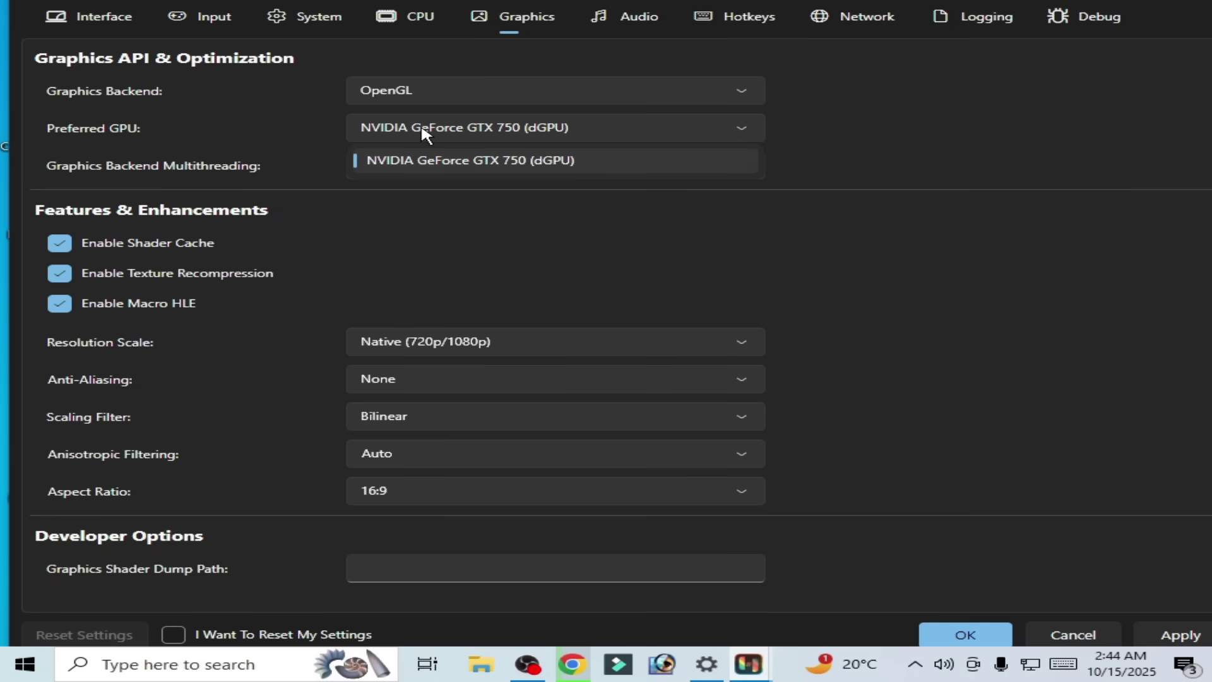
{"action": "left_click", "coordinate": [445, 94]}
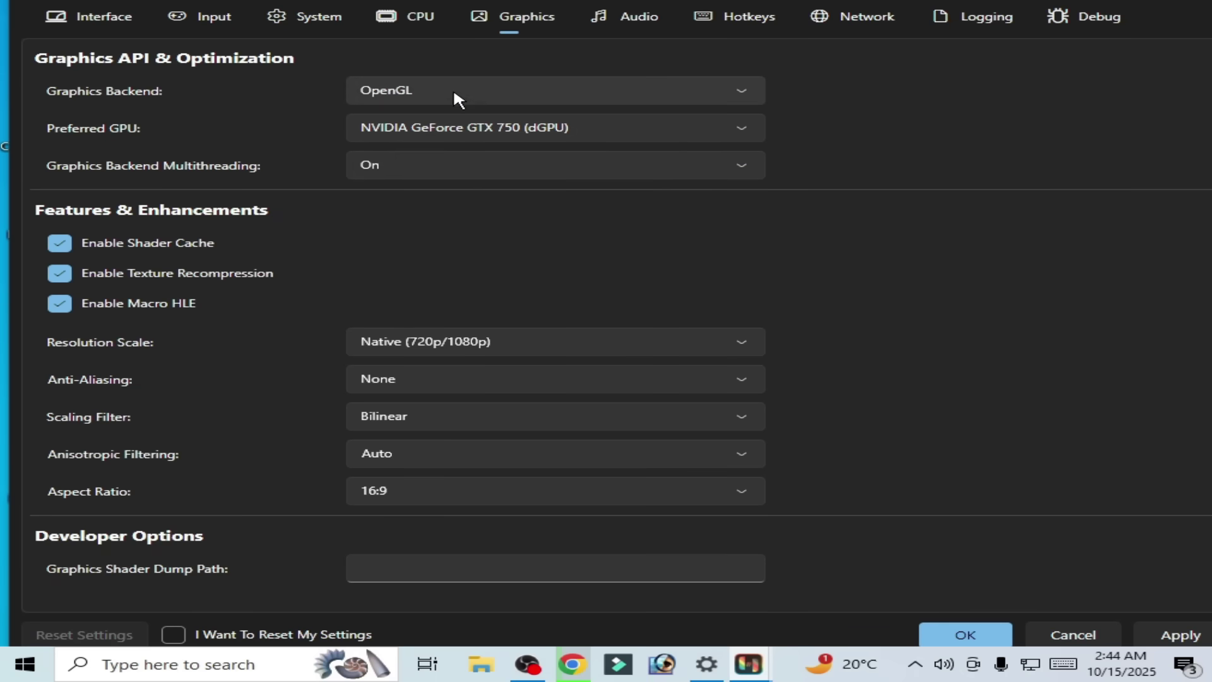
{"action": "left_click", "coordinate": [476, 94]}
{"action": "left_click", "coordinate": [463, 128]}
{"action": "left_click", "coordinate": [530, 132]}
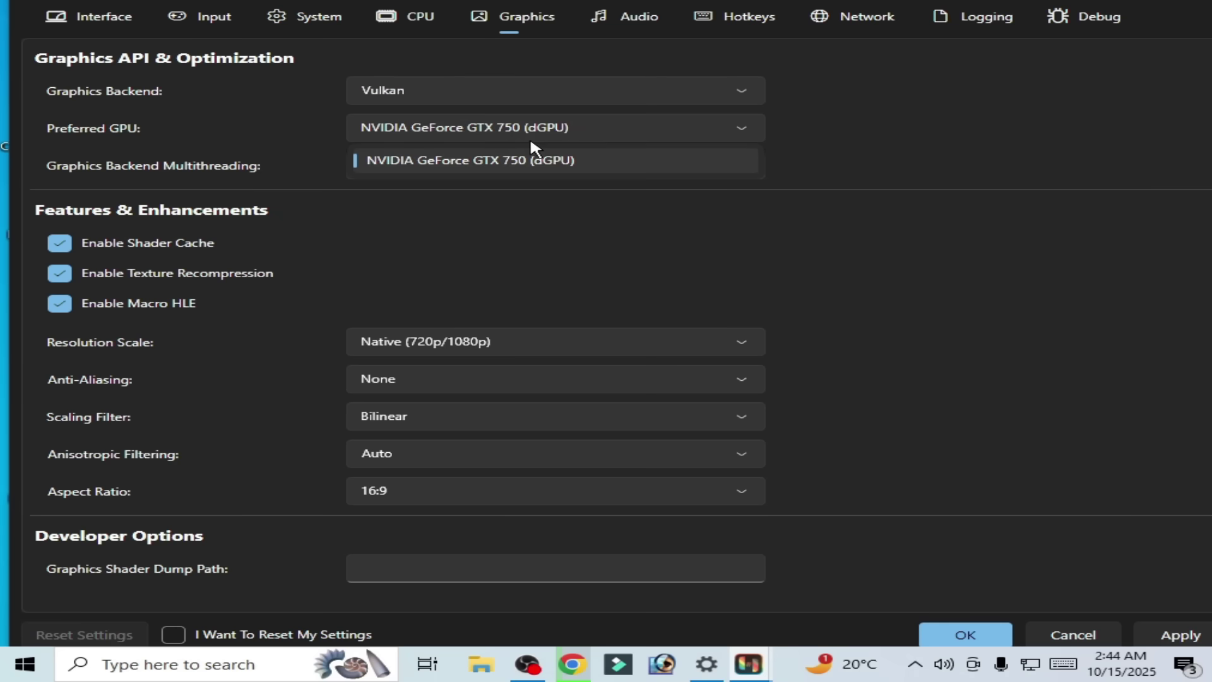
{"action": "left_click", "coordinate": [504, 161]}
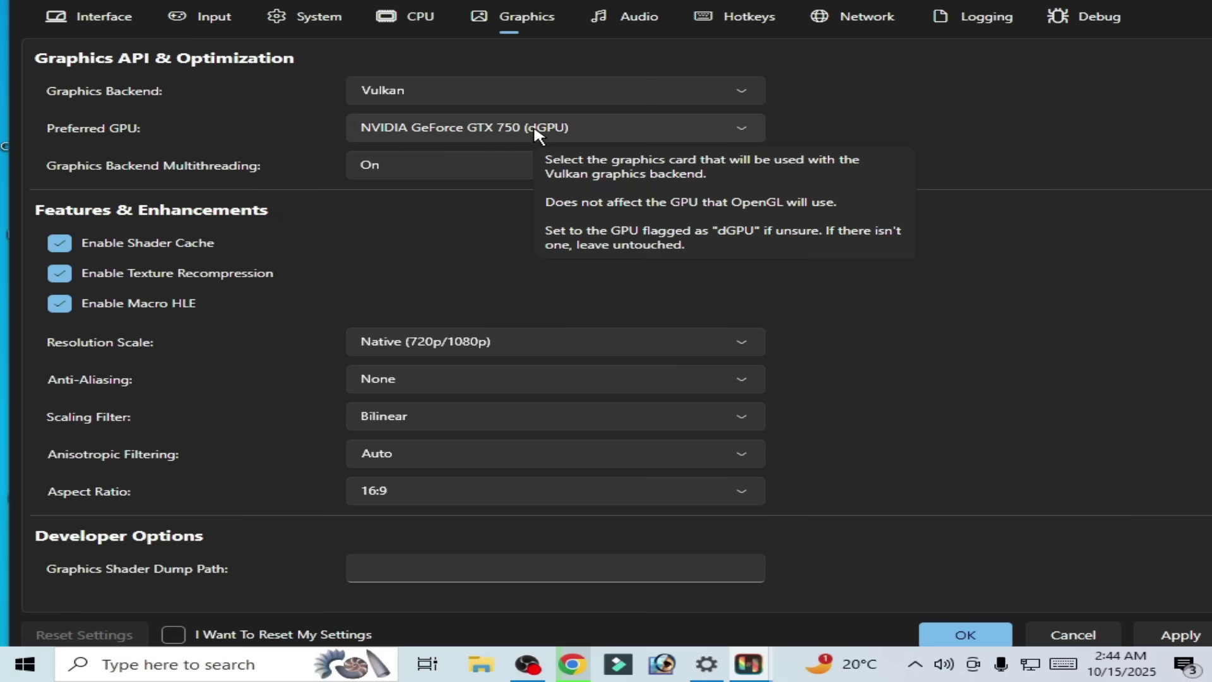
{"action": "left_click", "coordinate": [536, 134]}
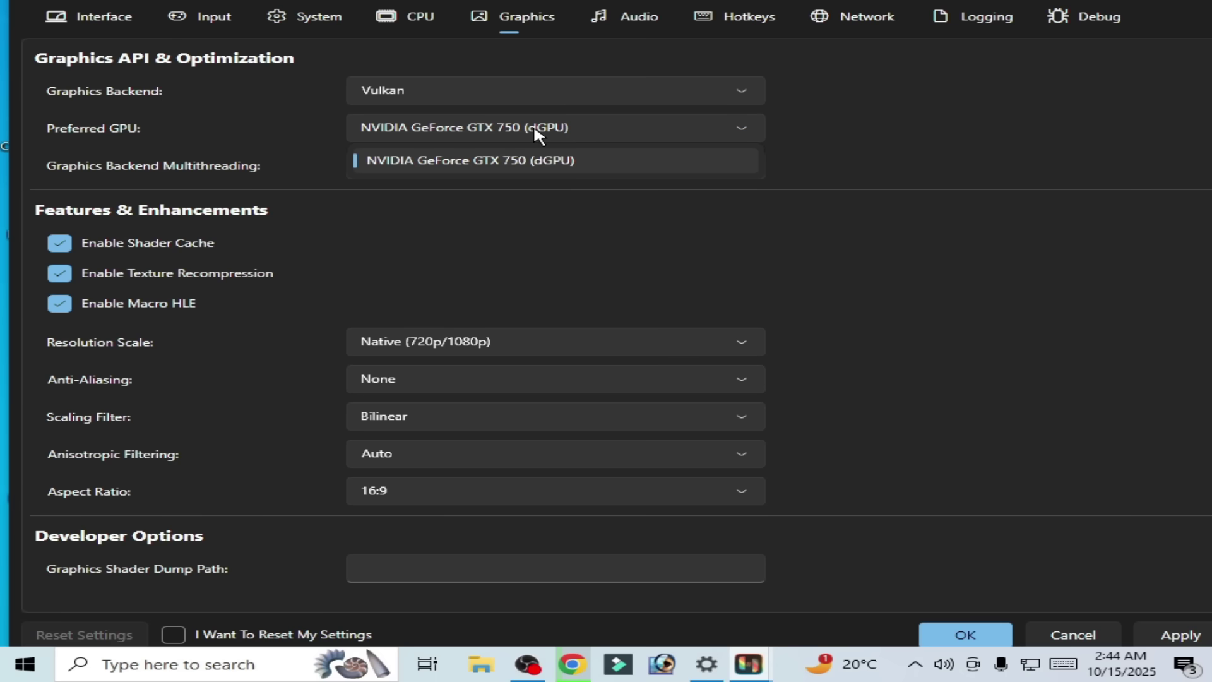
{"action": "left_click", "coordinate": [536, 134]}
Step: Set backend multithreading to Auto, keep Texture Recompression on and Native resolution, and apply
{"action": "left_click", "coordinate": [478, 172]}
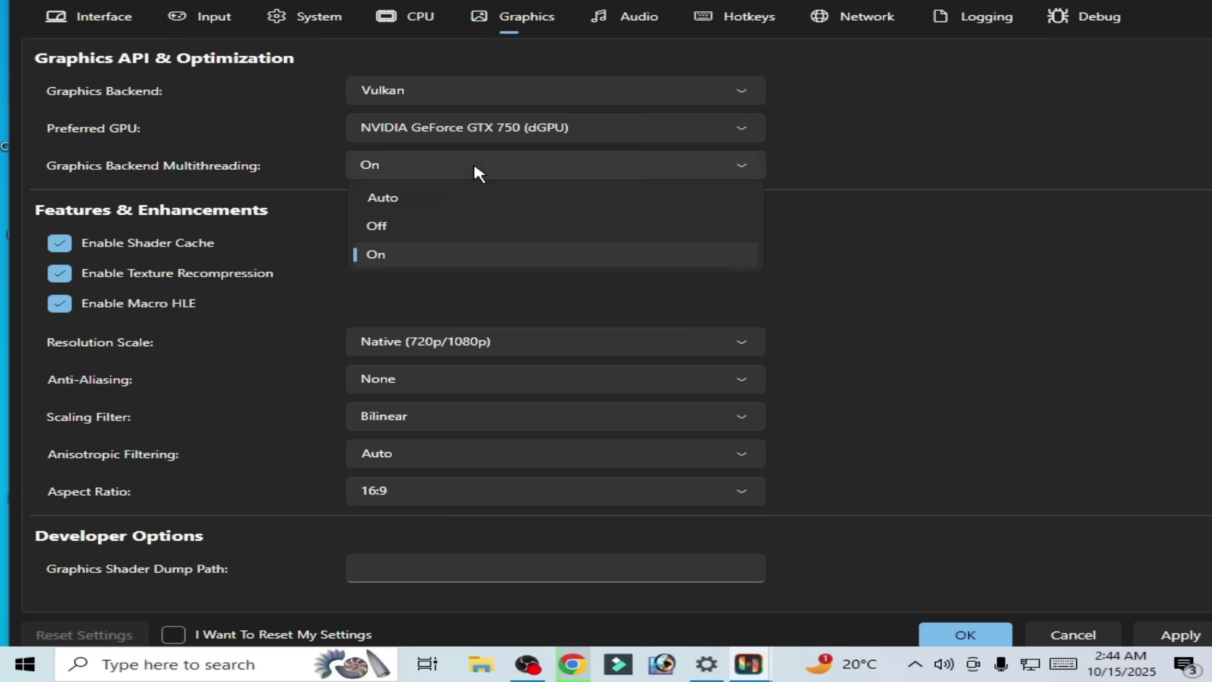
{"action": "left_click", "coordinate": [379, 200]}
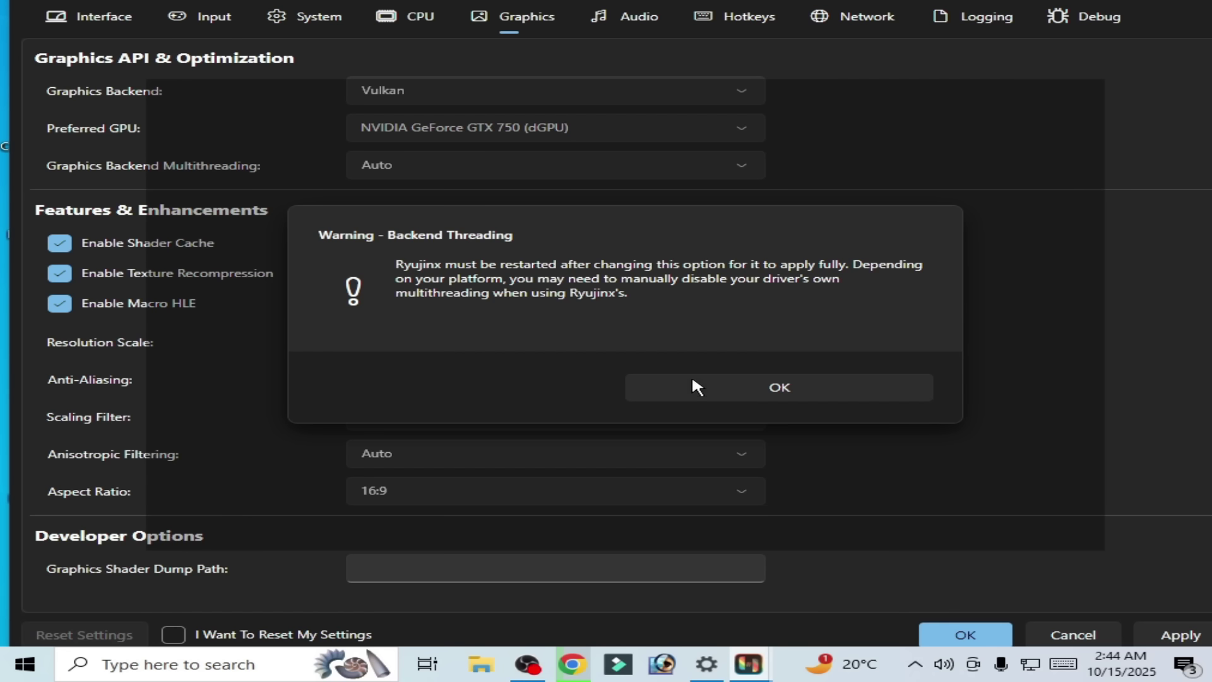
{"action": "left_click", "coordinate": [731, 380]}
{"action": "left_click", "coordinate": [108, 273]}
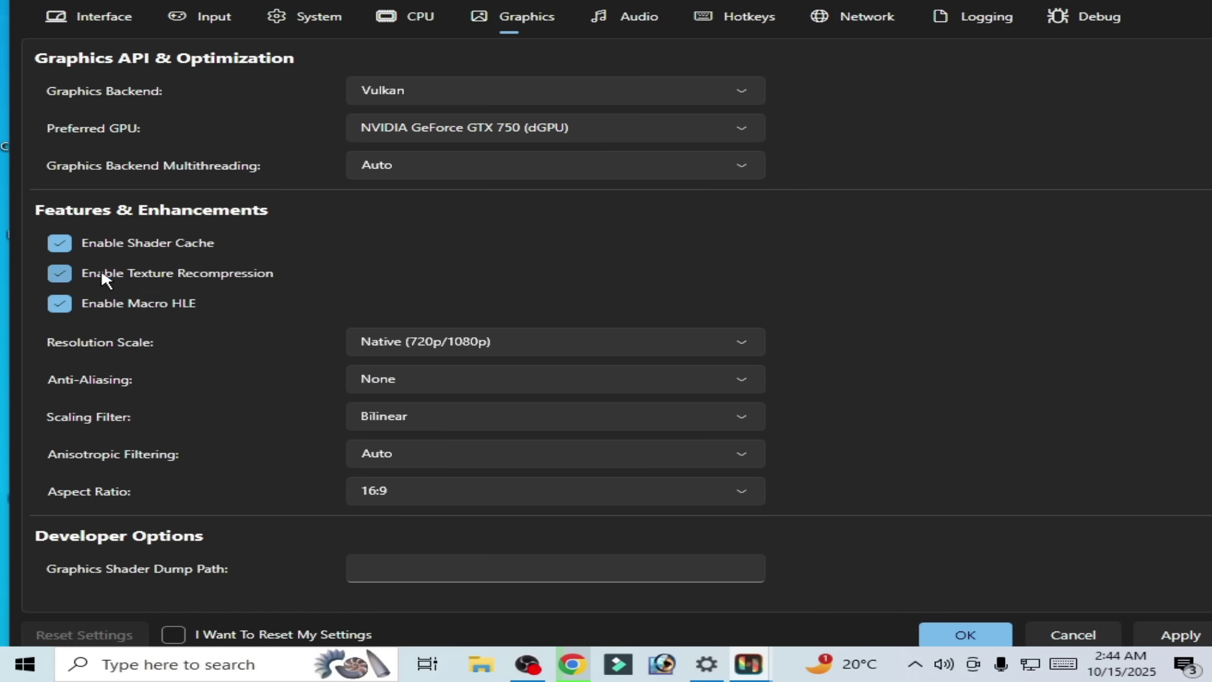
{"action": "left_click", "coordinate": [57, 272]}
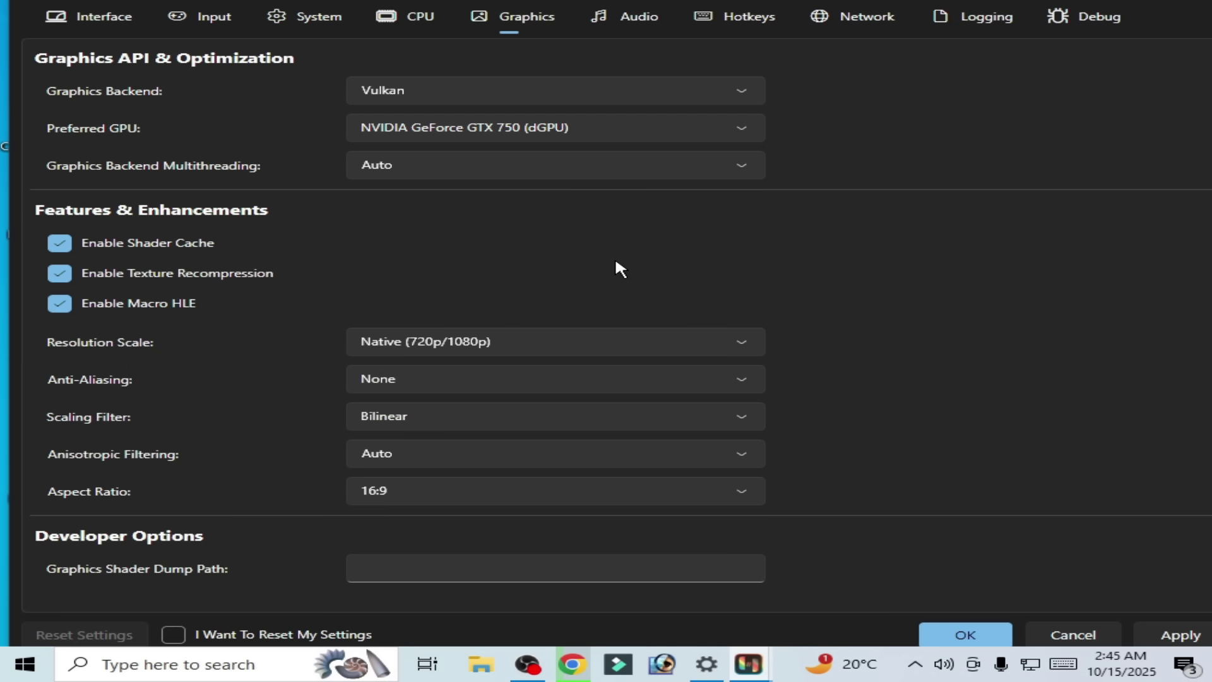
{"action": "left_click", "coordinate": [432, 341]}
{"action": "left_click", "coordinate": [420, 374]}
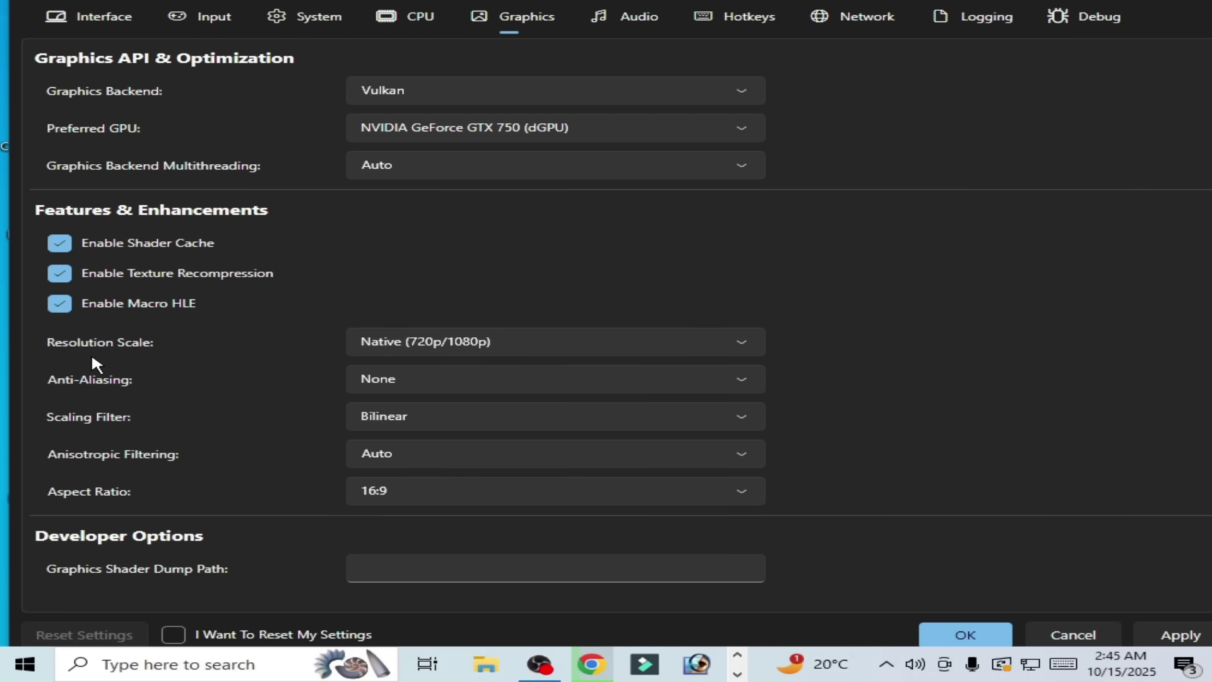
{"action": "left_click", "coordinate": [1160, 637]}
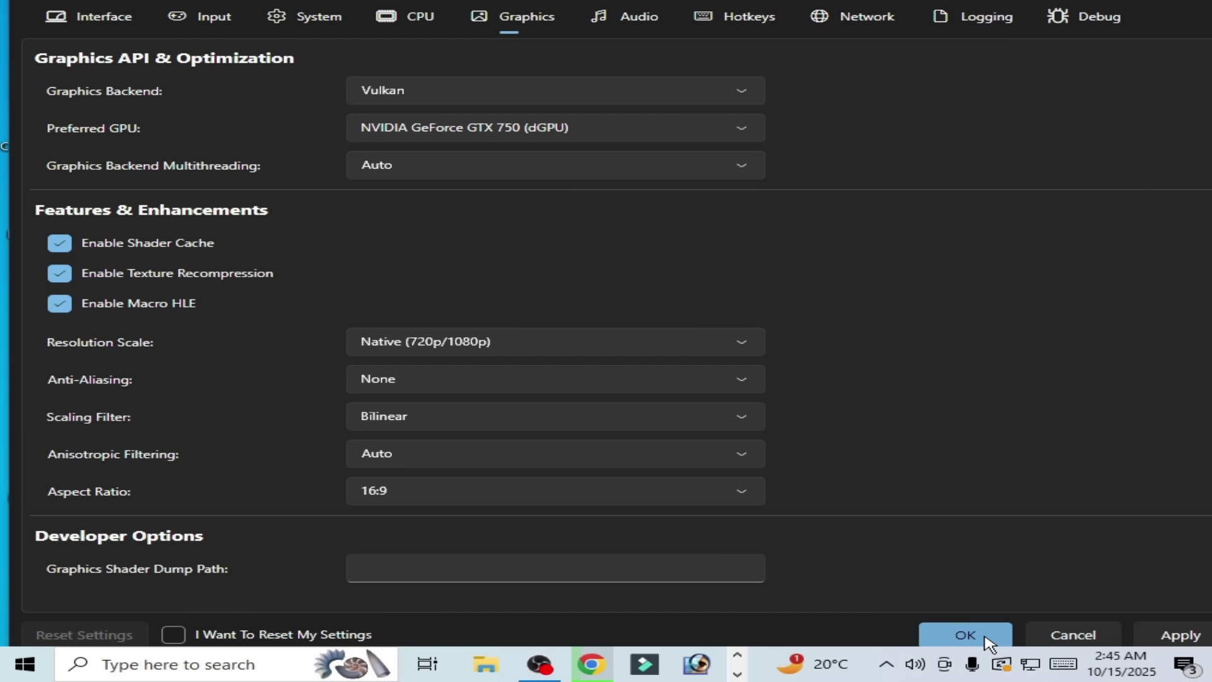
Step: Leave the audio backend on SDL2, apply, and close the settings with OK
{"action": "left_click", "coordinate": [647, 21]}
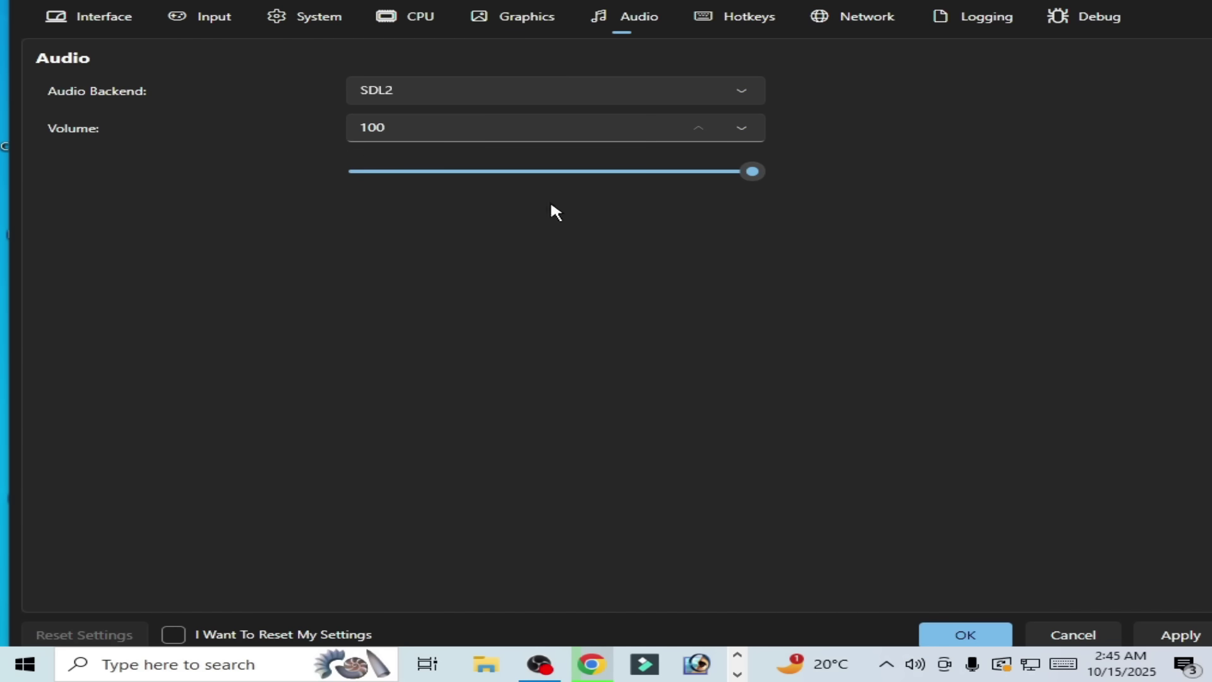
{"action": "left_click", "coordinate": [610, 87]}
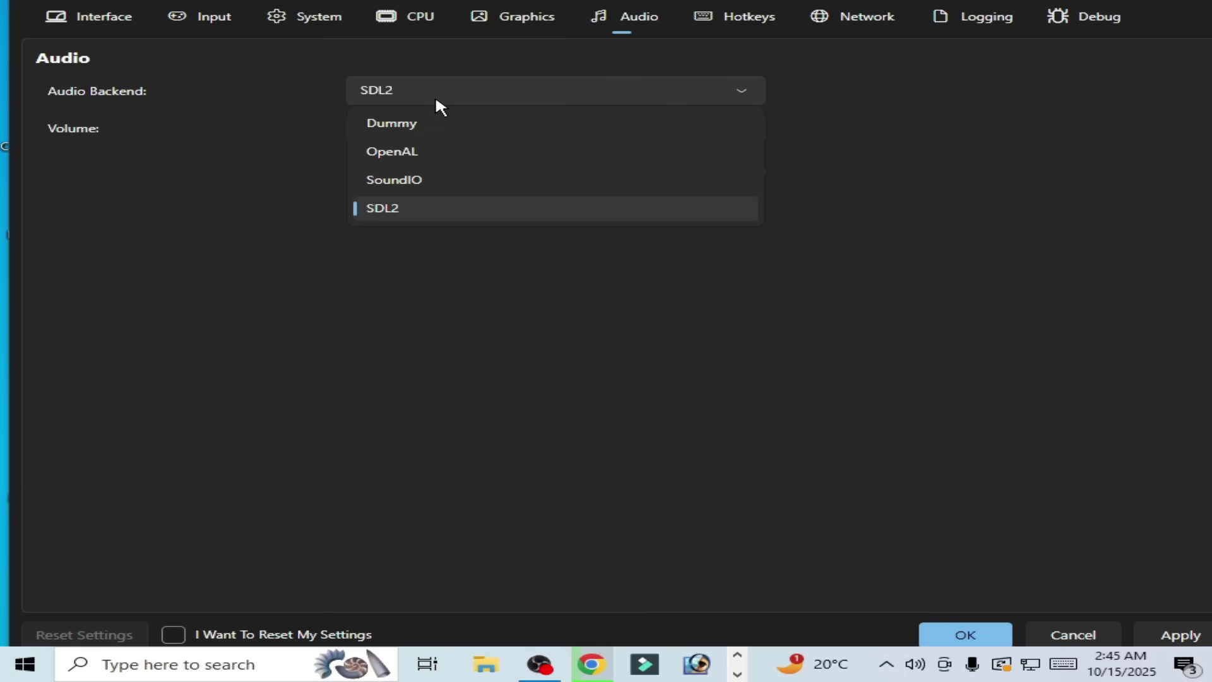
{"action": "left_click", "coordinate": [403, 208]}
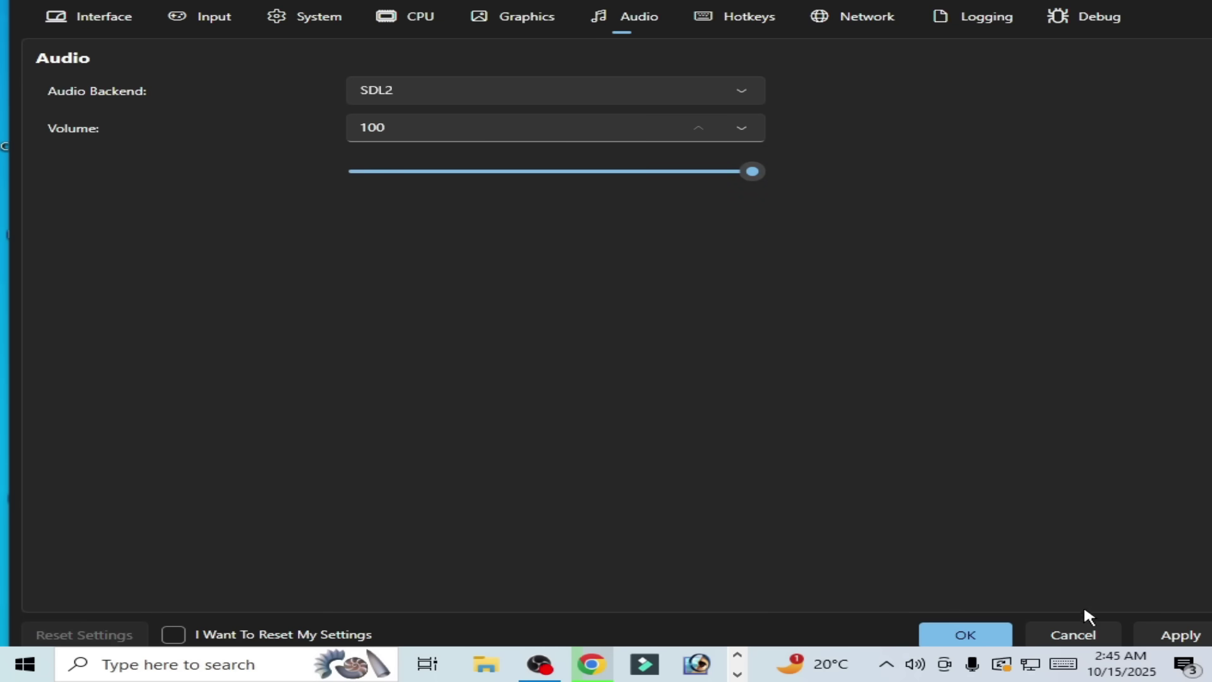
{"action": "left_click", "coordinate": [1172, 637]}
{"action": "left_click", "coordinate": [977, 636]}
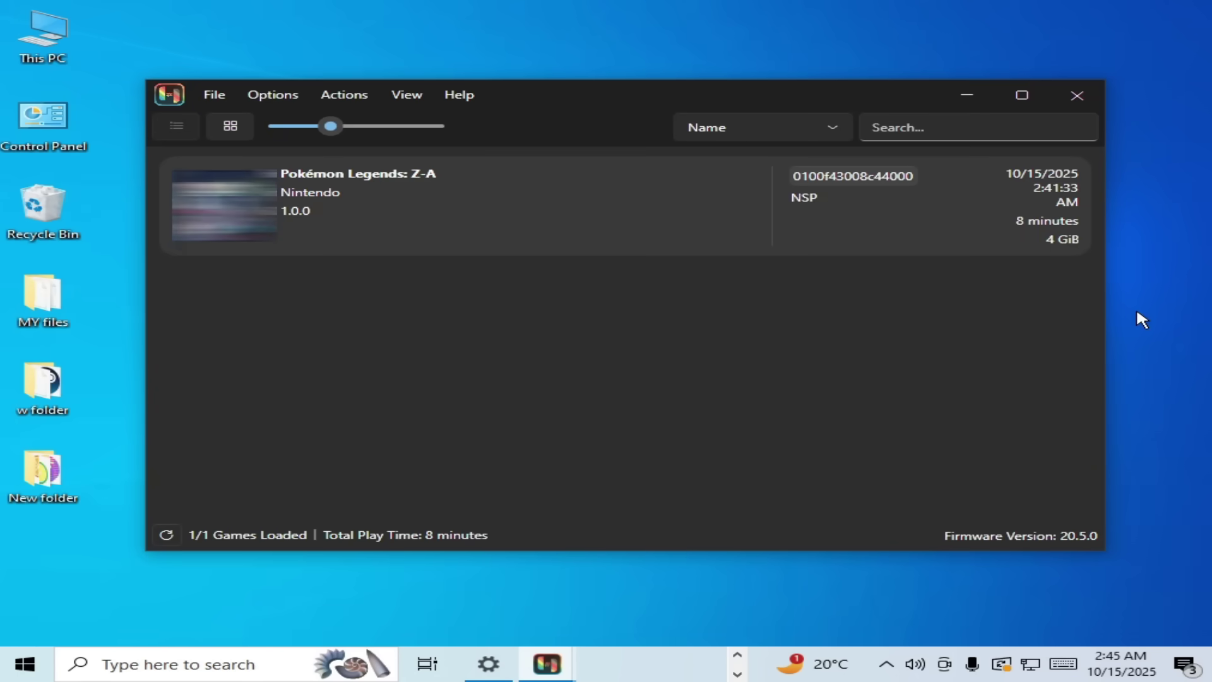
Step: Open Windows Graphics settings from the desktop's Display settings and close the Ryujinx window
{"action": "left_click_drag", "start_coordinate": [897, 80], "coordinate": [736, 89]}
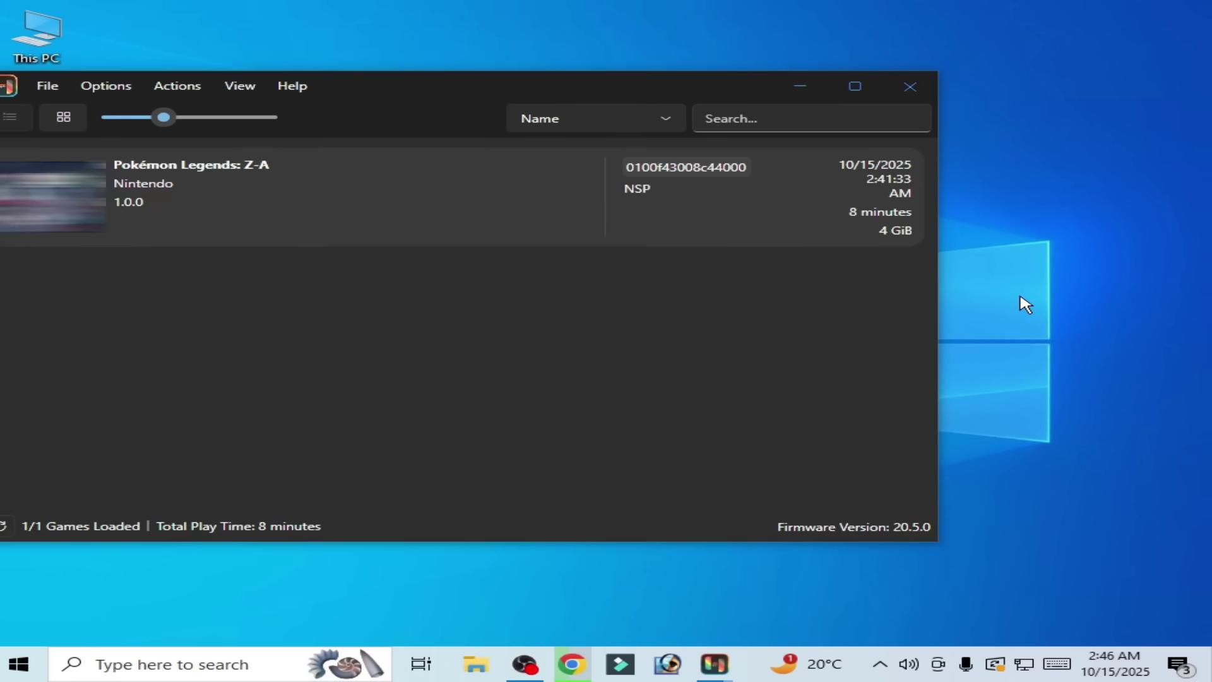
{"action": "right_click", "coordinate": [1020, 297]}
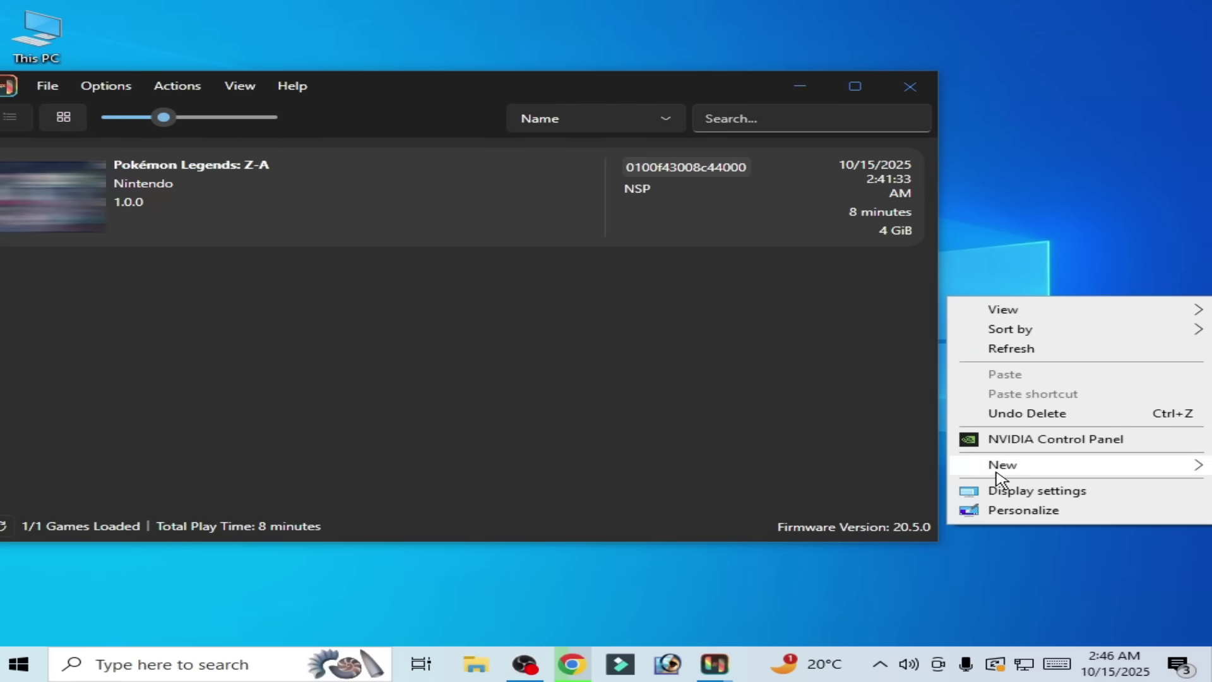
{"action": "left_click", "coordinate": [1017, 492]}
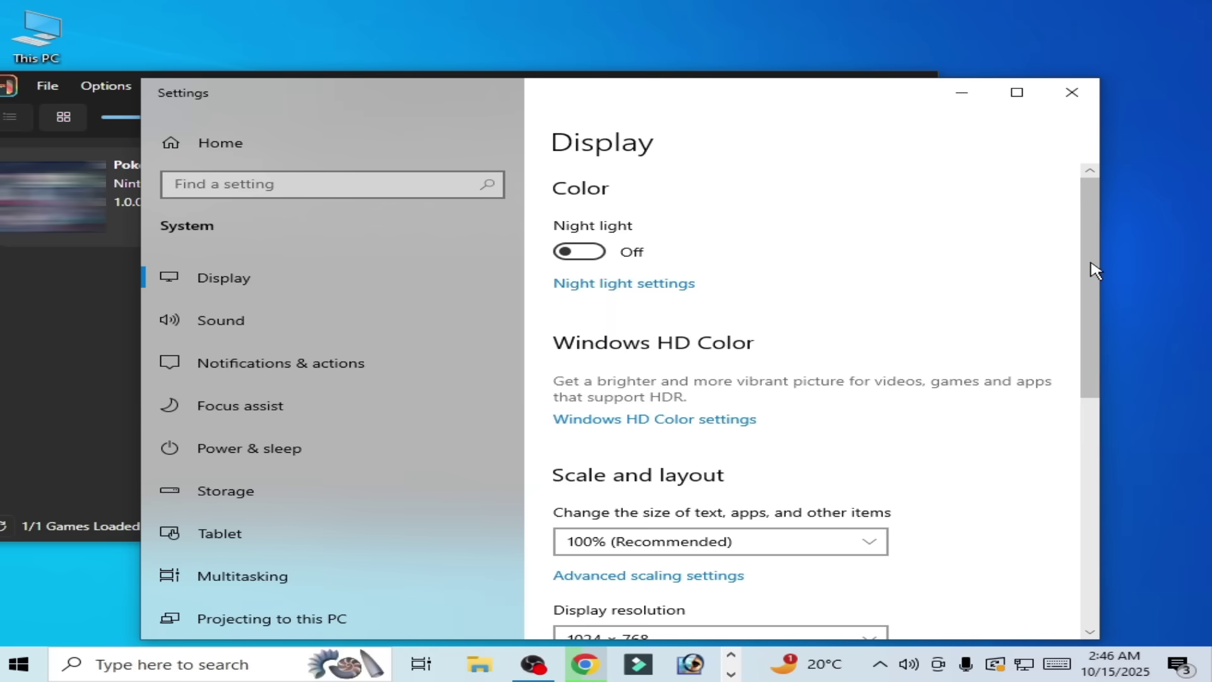
{"action": "left_click_drag", "start_coordinate": [1086, 268], "coordinate": [1093, 506]}
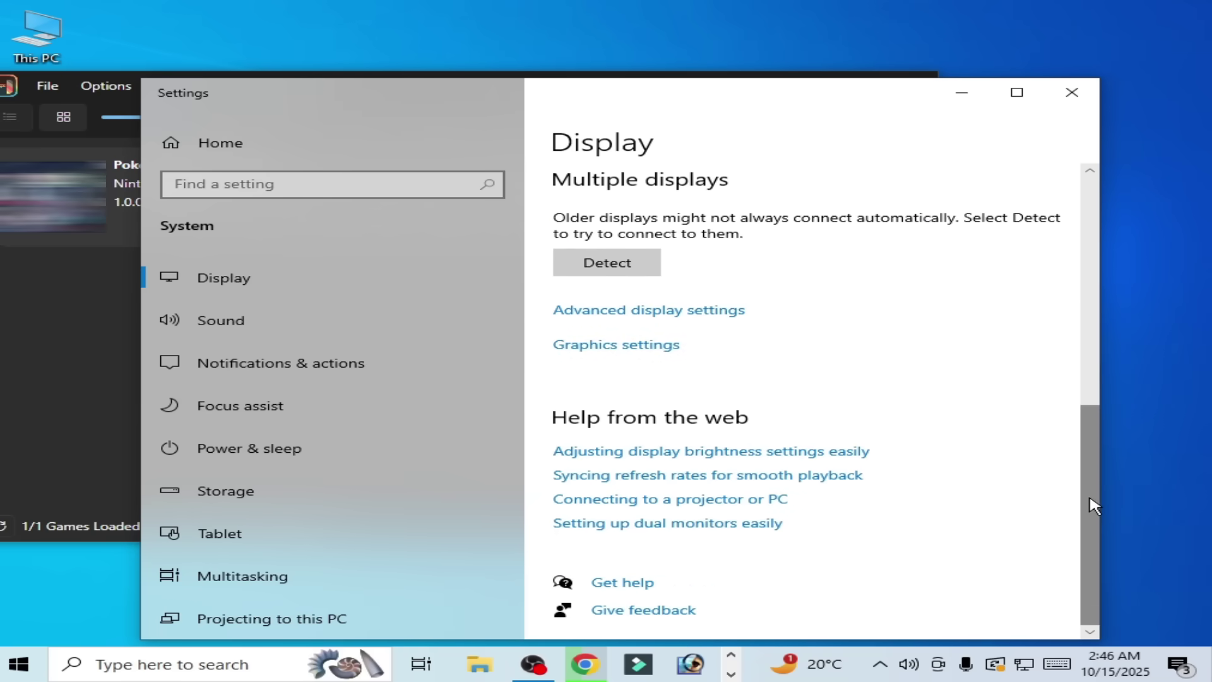
{"action": "left_click", "coordinate": [638, 346]}
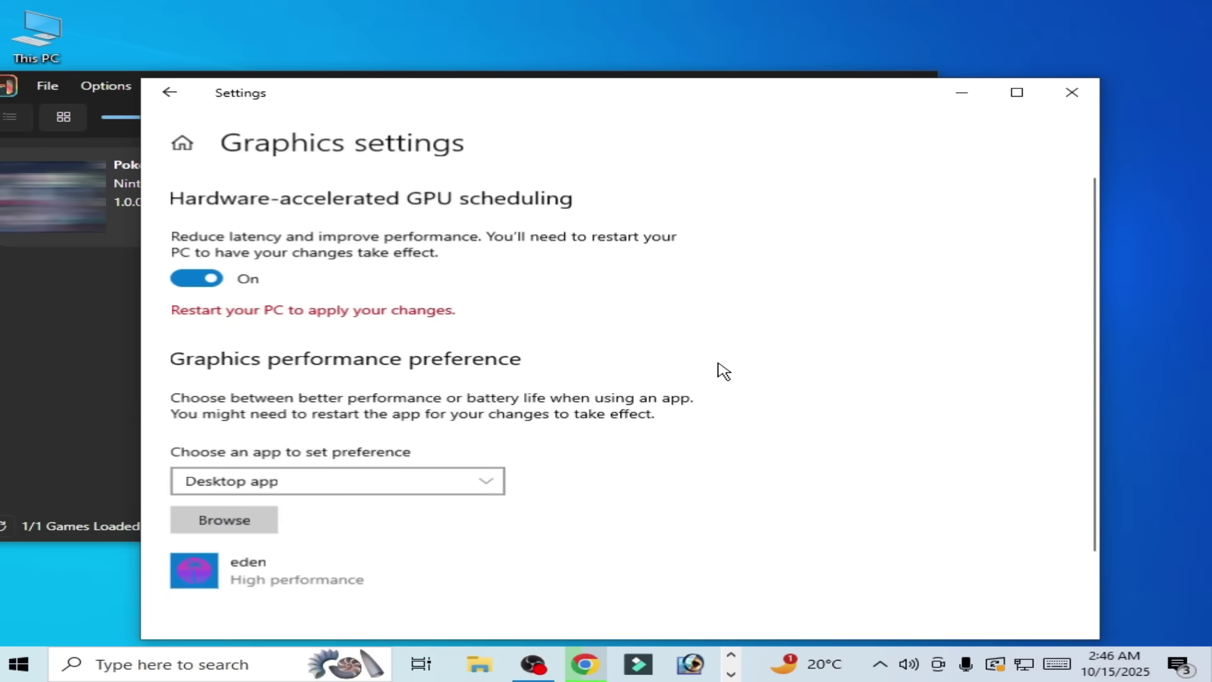
{"action": "left_click", "coordinate": [125, 305]}
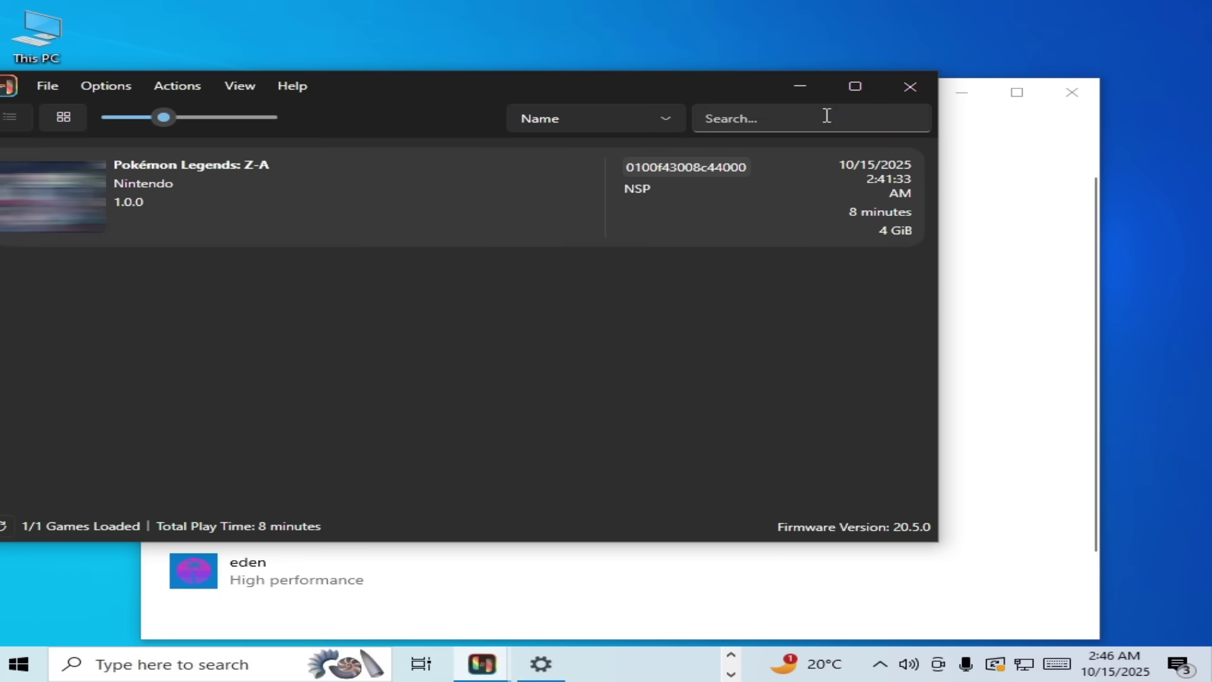
{"action": "left_click", "coordinate": [910, 88]}
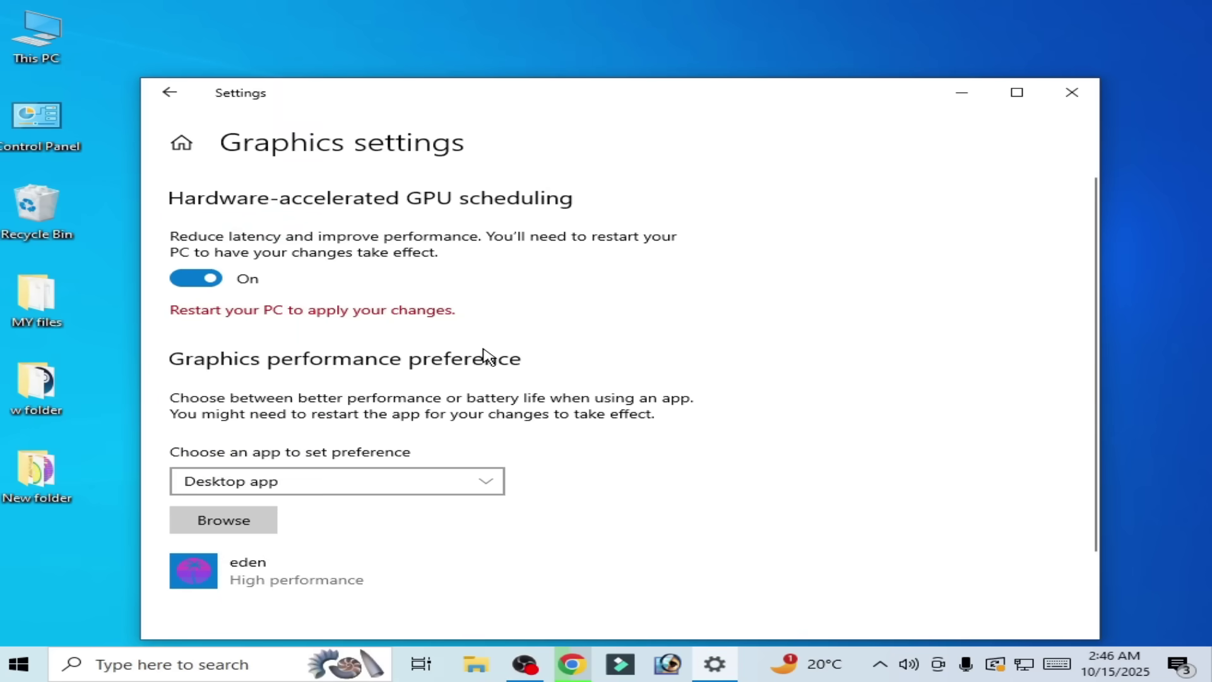
Step: Keep GPU scheduling on and add Ryujinx.exe to the graphics preference list
{"action": "left_click", "coordinate": [203, 278]}
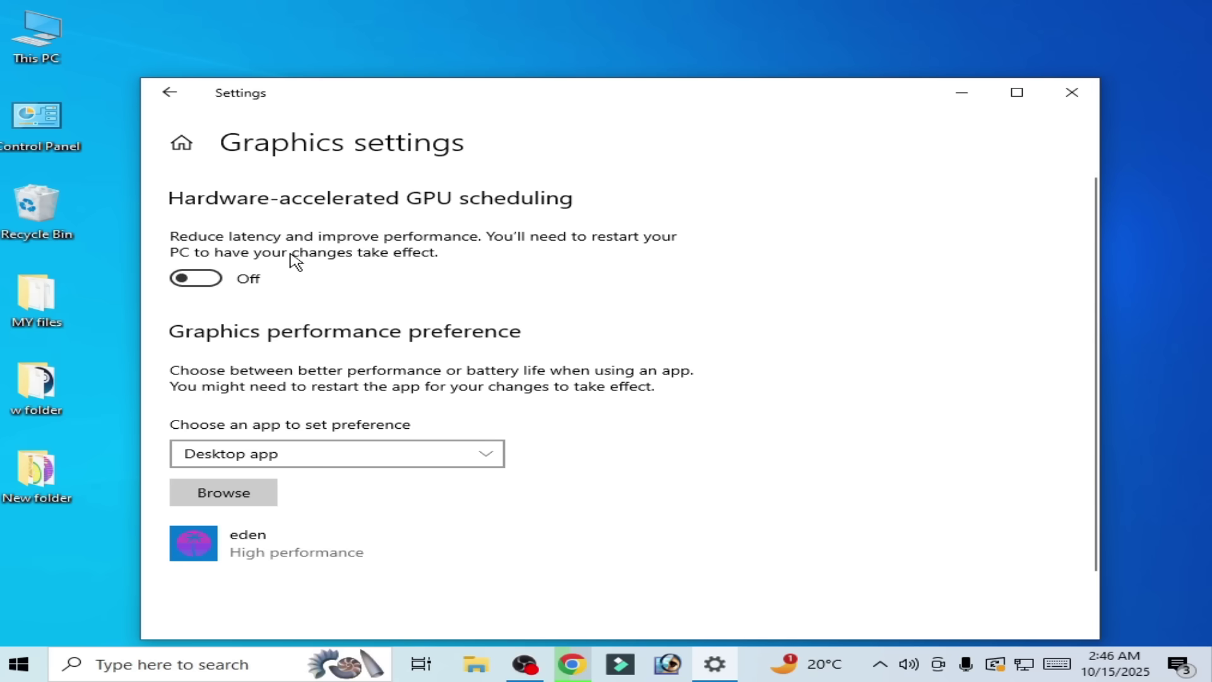
{"action": "left_click", "coordinate": [208, 279]}
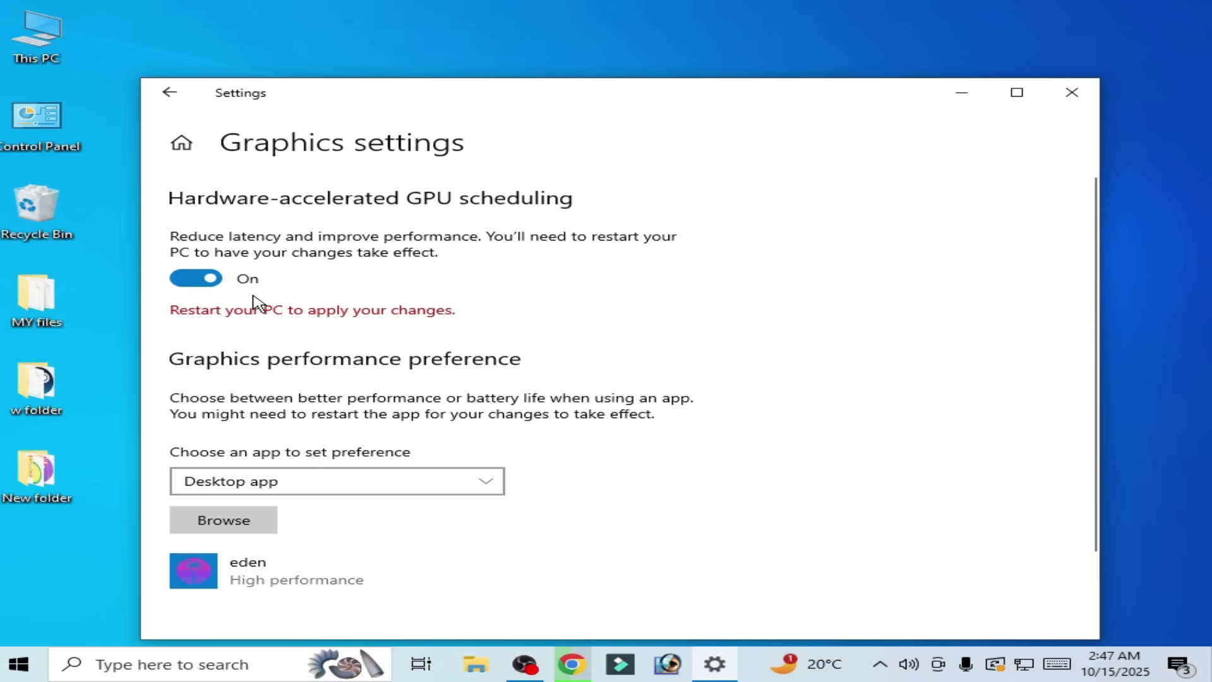
{"action": "left_click", "coordinate": [223, 520]}
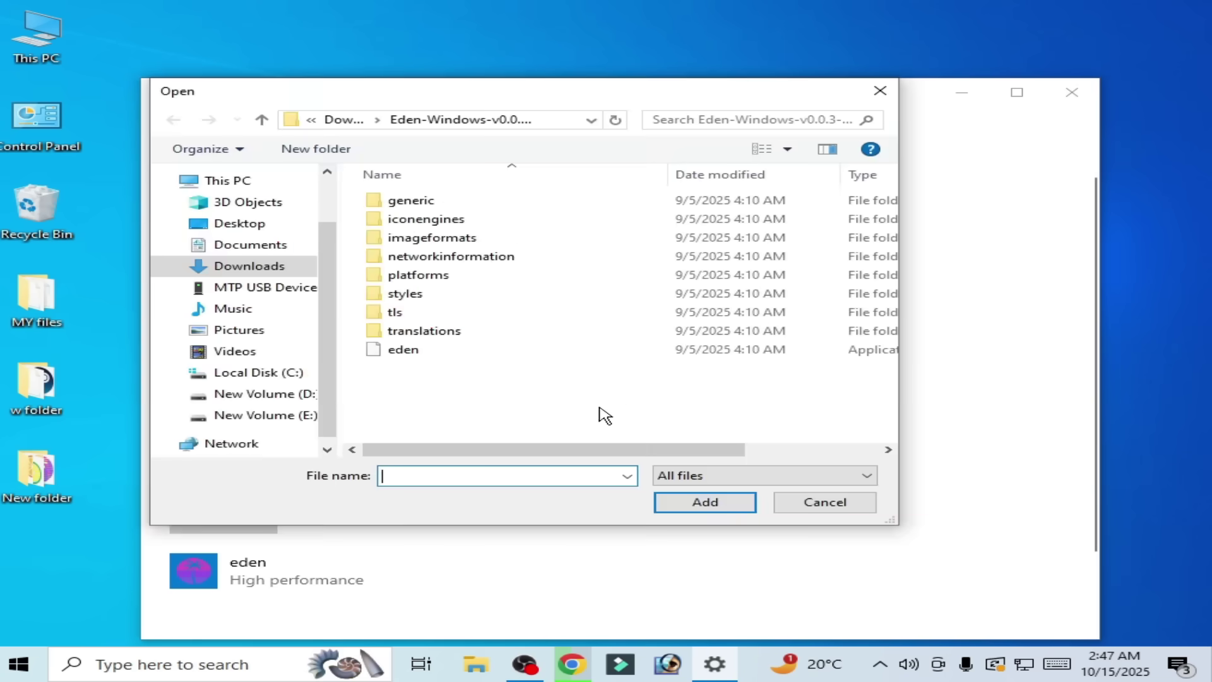
{"action": "left_click", "coordinate": [251, 224]}
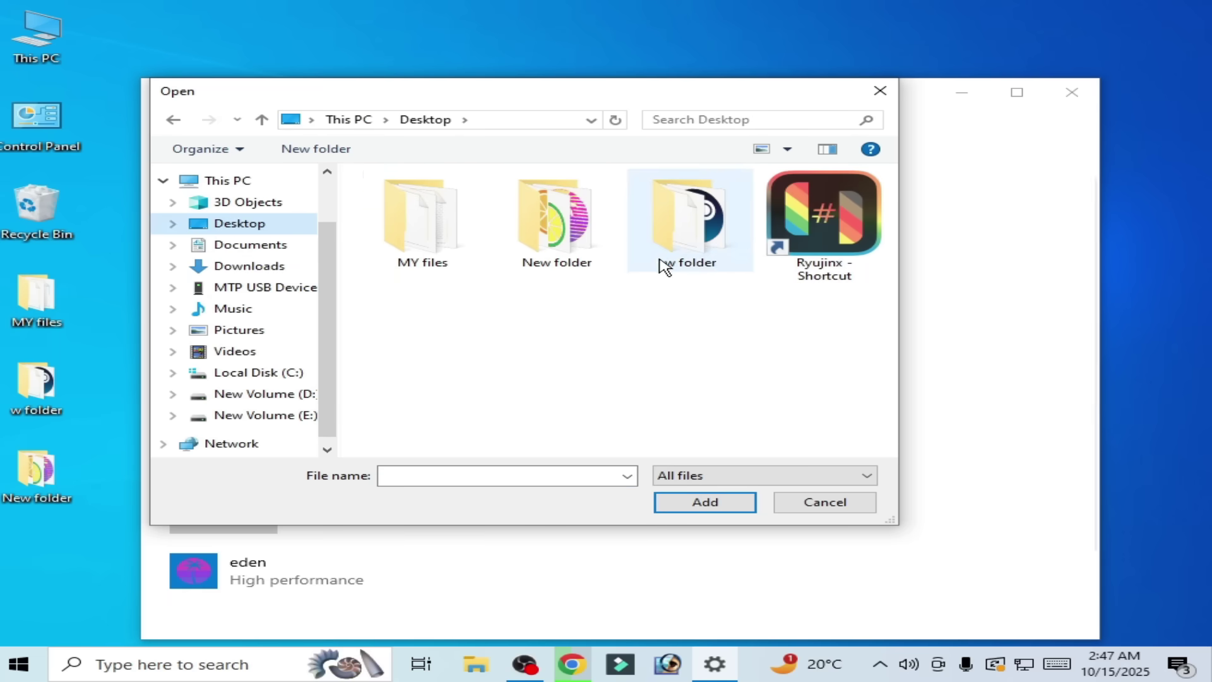
{"action": "left_click", "coordinate": [799, 224]}
{"action": "right_click", "coordinate": [799, 224]}
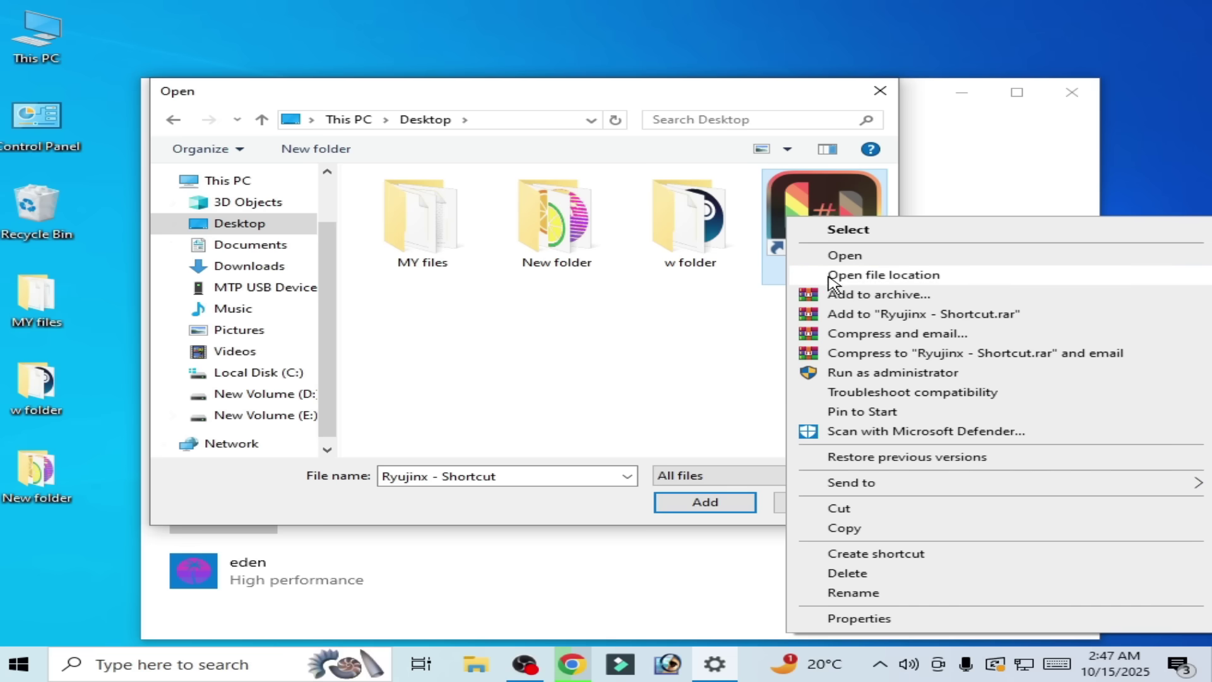
{"action": "left_click", "coordinate": [830, 274]}
{"action": "left_click_drag", "start_coordinate": [457, 450], "coordinate": [361, 404]}
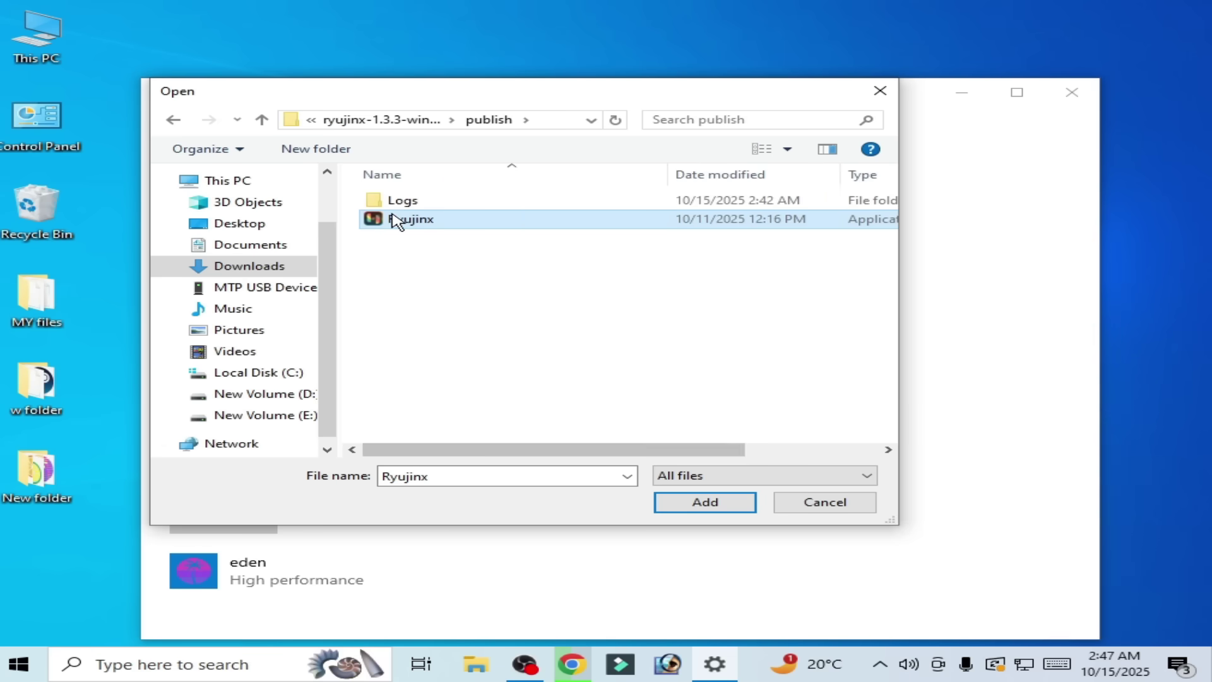
{"action": "left_click", "coordinate": [669, 501]}
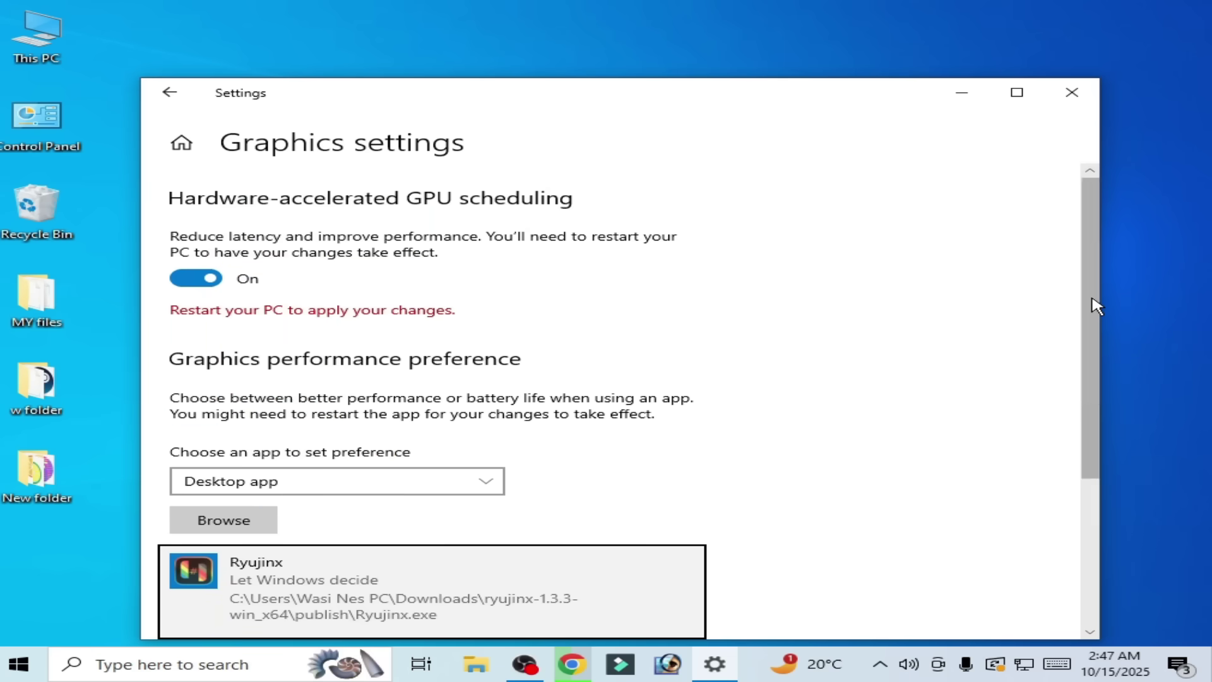
Step: Set Ryujinx's graphics preference to High performance, save, and close Settings
{"action": "left_click_drag", "start_coordinate": [1096, 301], "coordinate": [1098, 351]}
{"action": "left_click", "coordinate": [530, 555]}
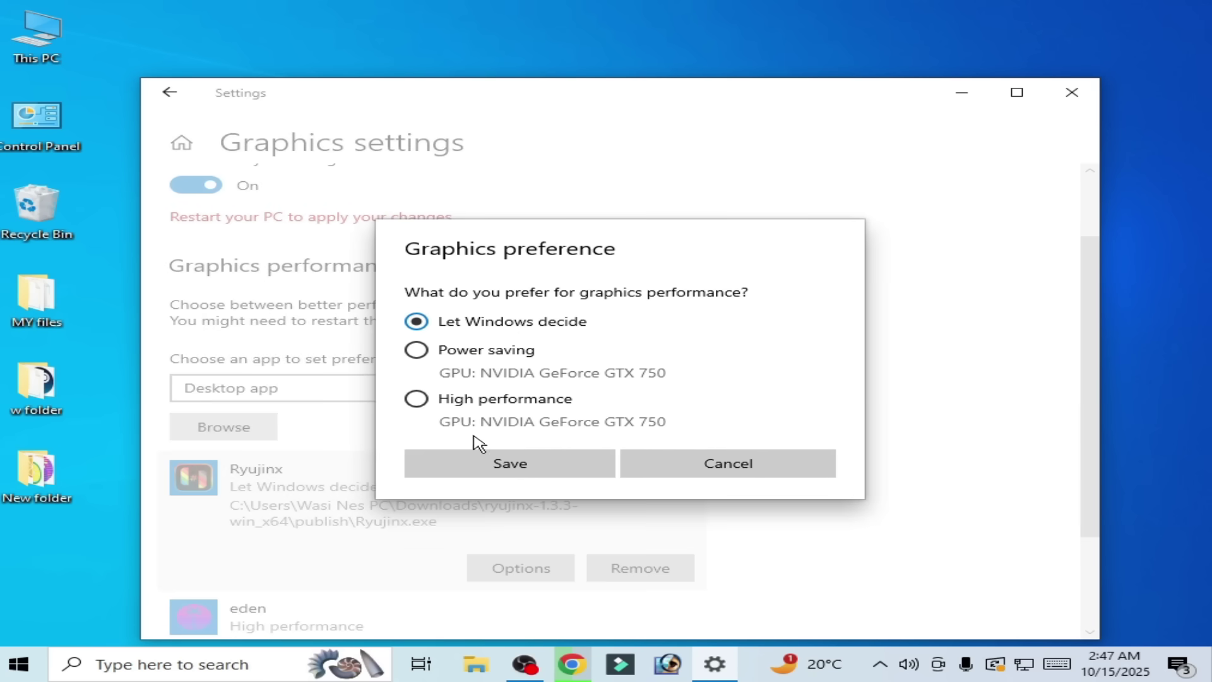
{"action": "left_click", "coordinate": [419, 400]}
{"action": "left_click", "coordinate": [465, 462]}
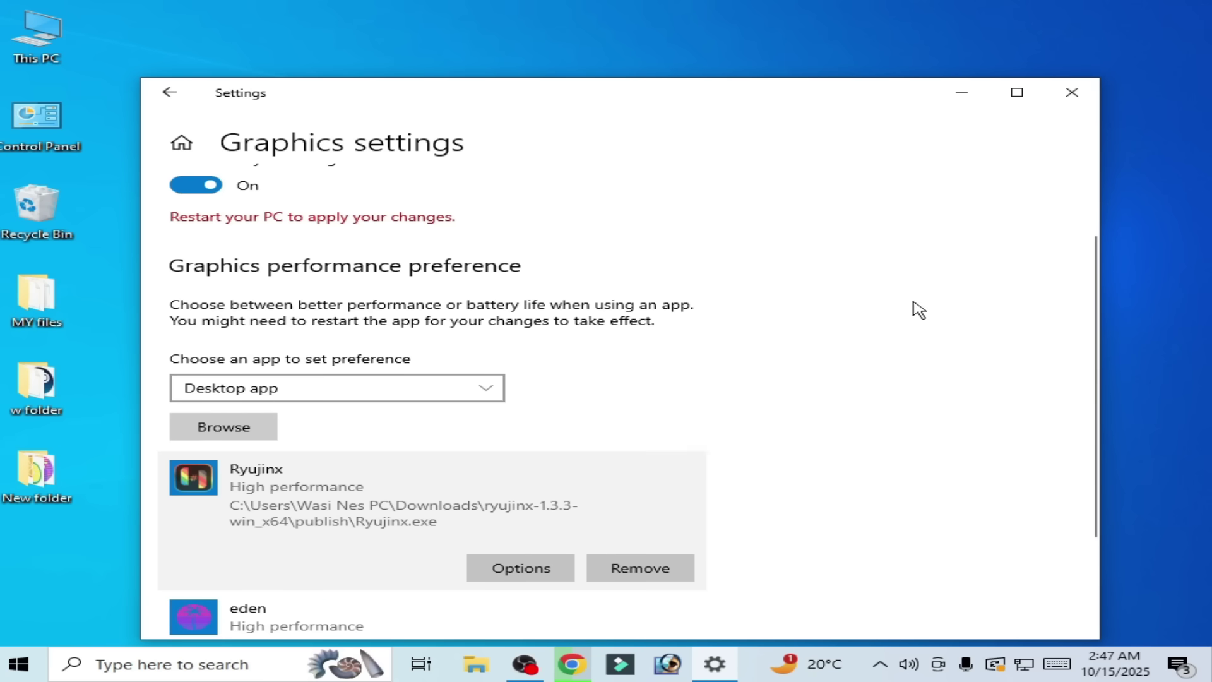
{"action": "left_click", "coordinate": [1091, 96]}
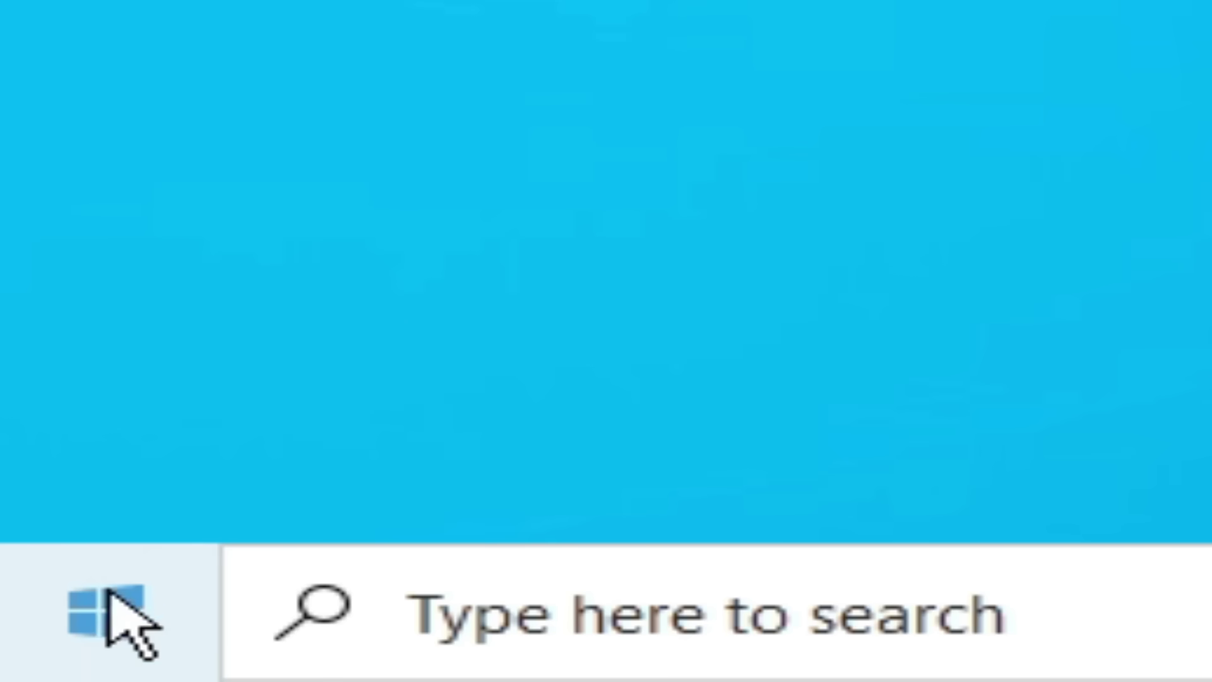
Step: Launch NVIDIA App via Start search 'nvi', switch the NVIDIA overlay off, and close the app
{"action": "left_click", "coordinate": [19, 664]}
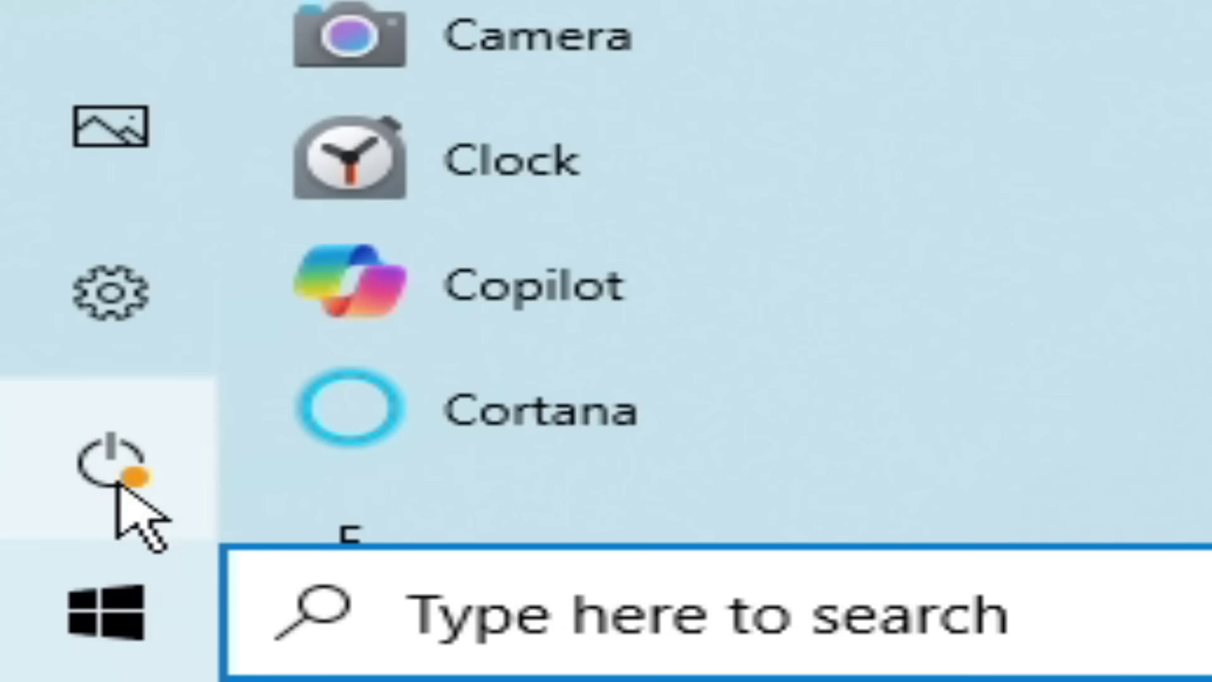
{"action": "left_click", "coordinate": [116, 487]}
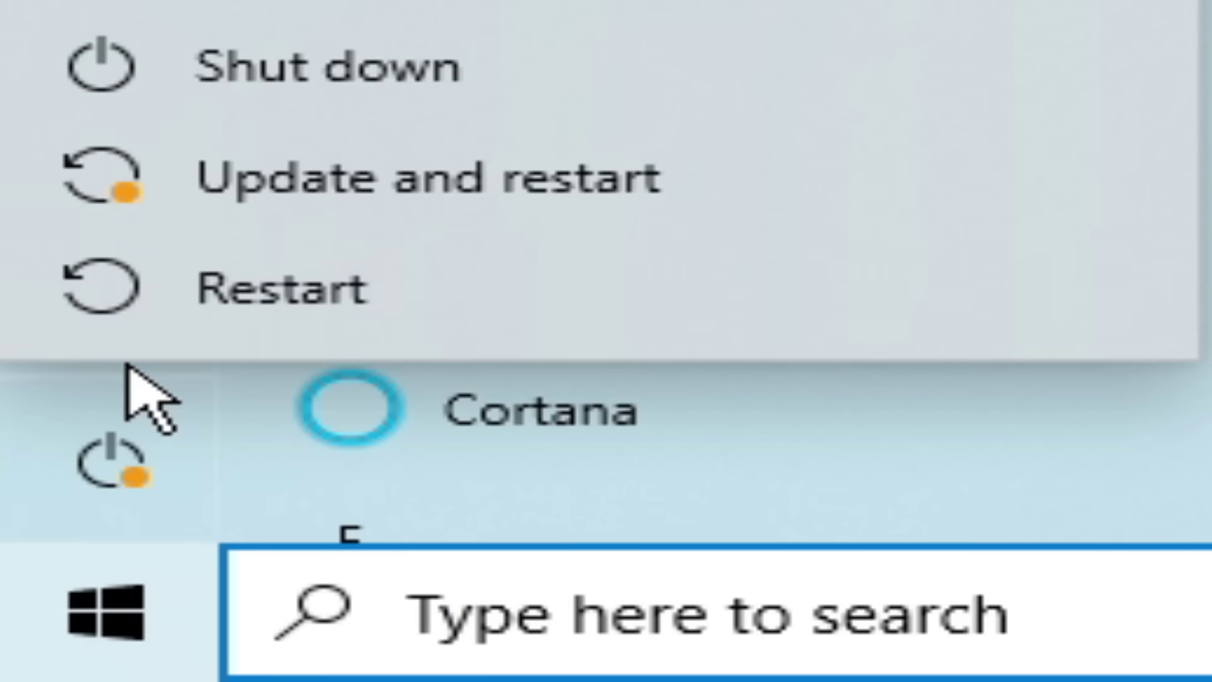
{"action": "left_click", "coordinate": [915, 619]}
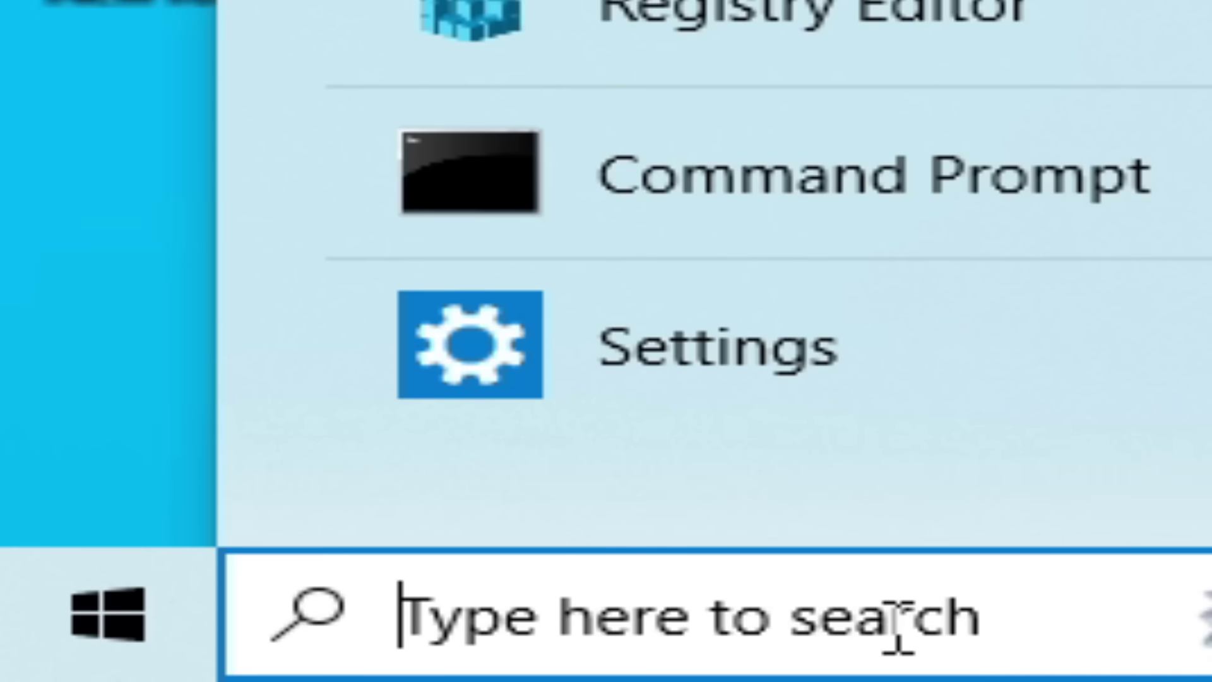
{"action": "type", "text": "nvi"}
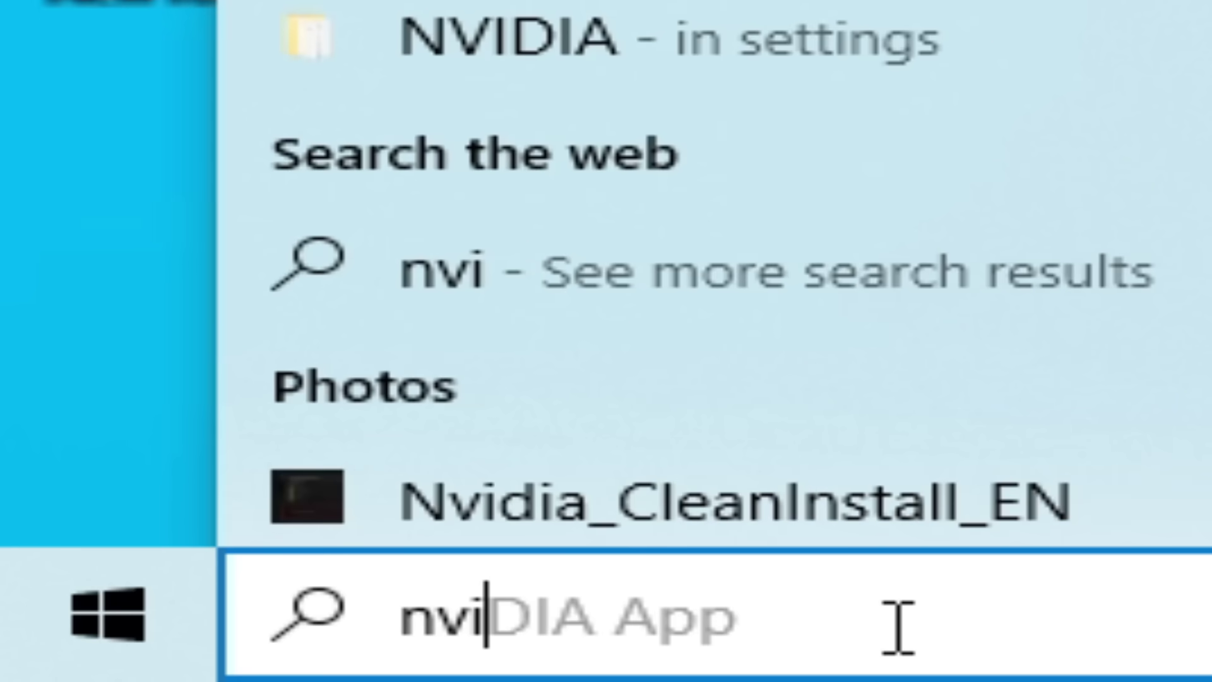
{"action": "key", "text": "Right"}
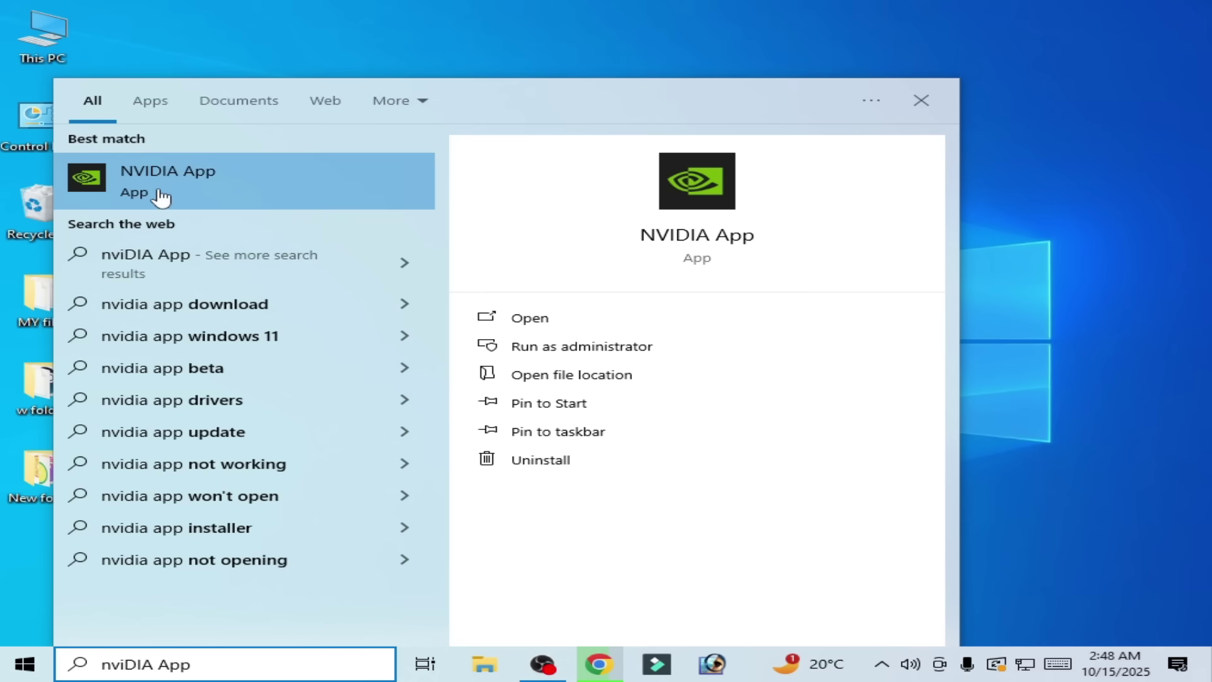
{"action": "left_click", "coordinate": [161, 197]}
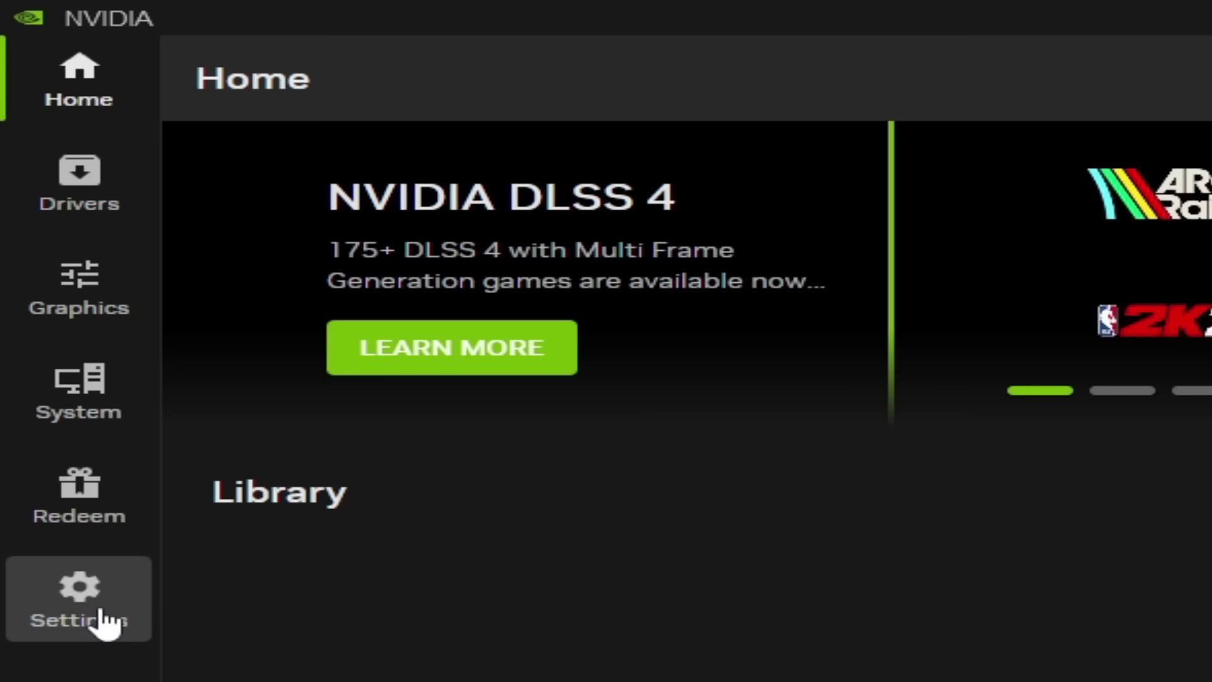
{"action": "left_click", "coordinate": [58, 361]}
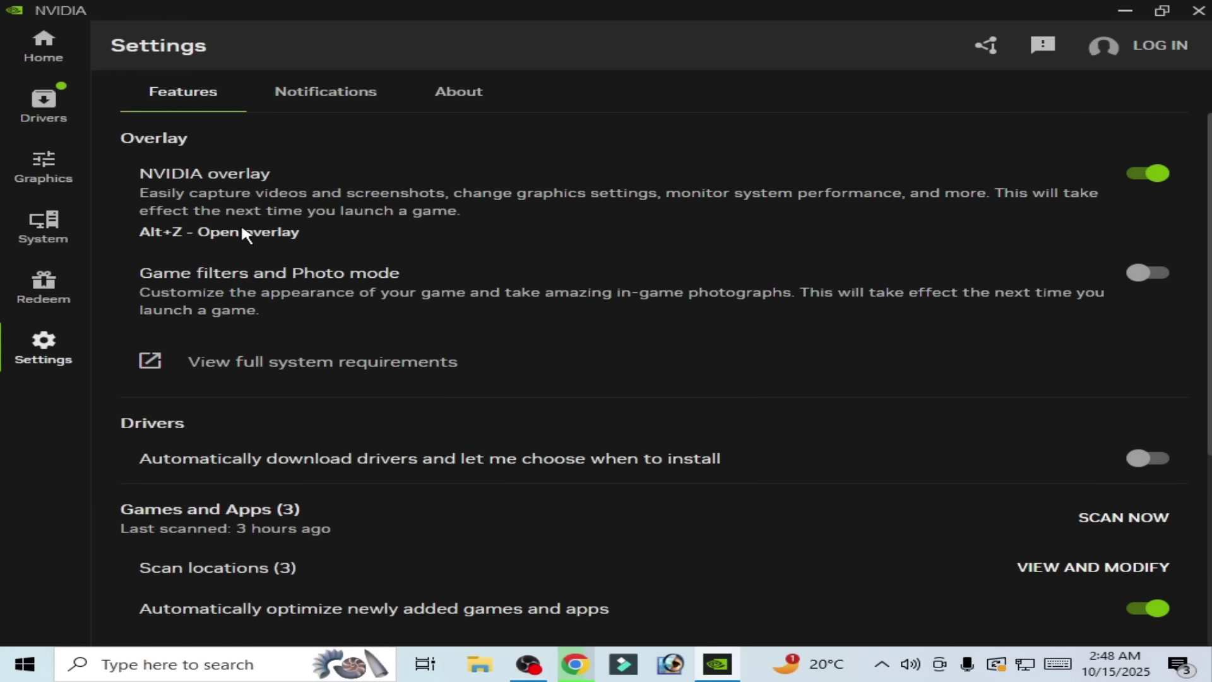
{"action": "left_click", "coordinate": [1135, 179]}
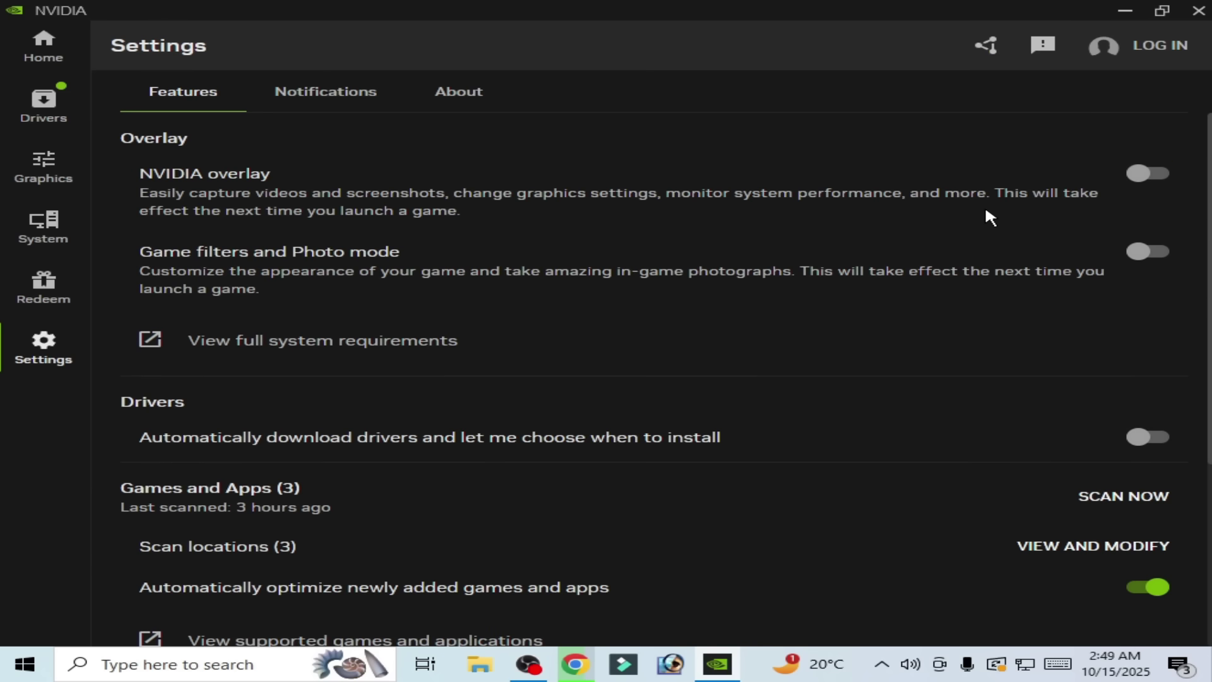
{"action": "left_click", "coordinate": [1198, 10]}
Step: From the desktop, open NVIDIA Control Panel's Manage 3D settings, restore defaults, and apply
{"action": "right_click", "coordinate": [657, 234]}
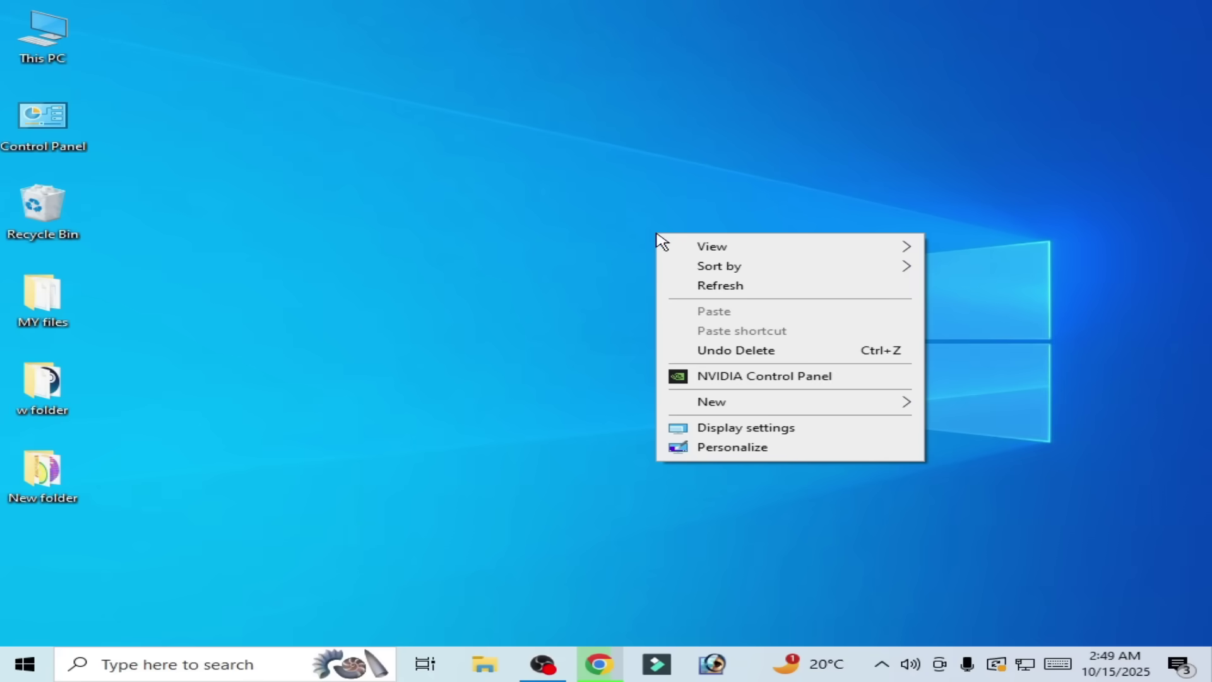
{"action": "left_click", "coordinate": [756, 378]}
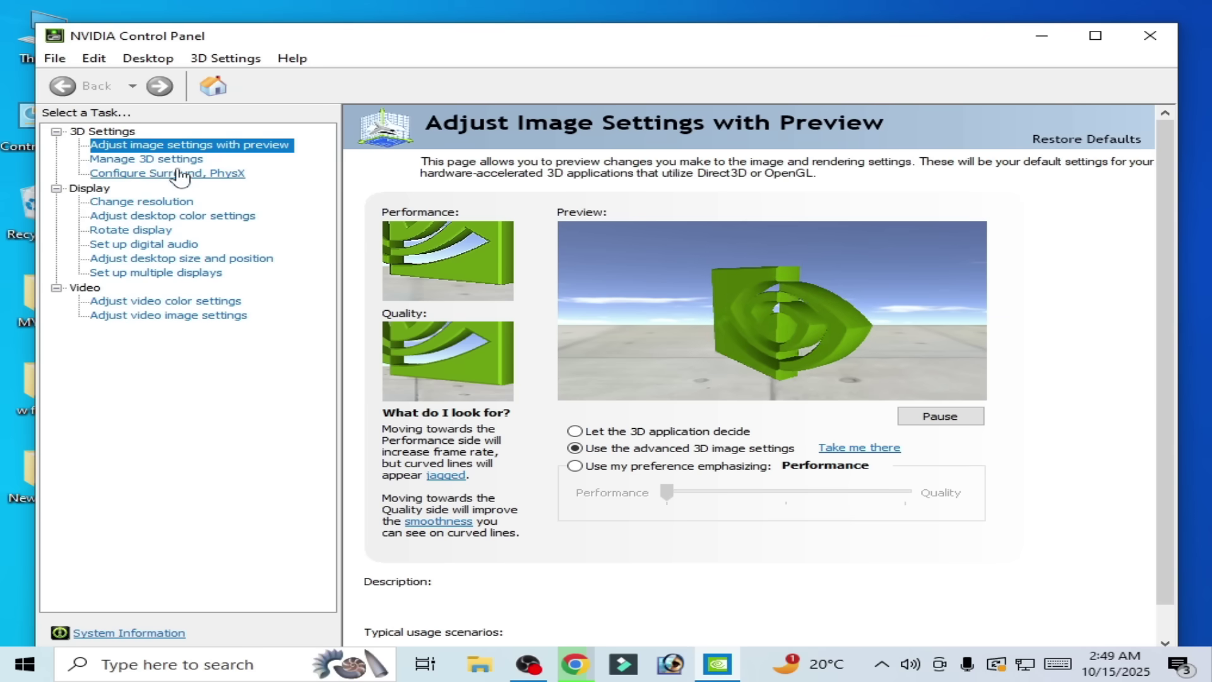
{"action": "left_click", "coordinate": [187, 161]}
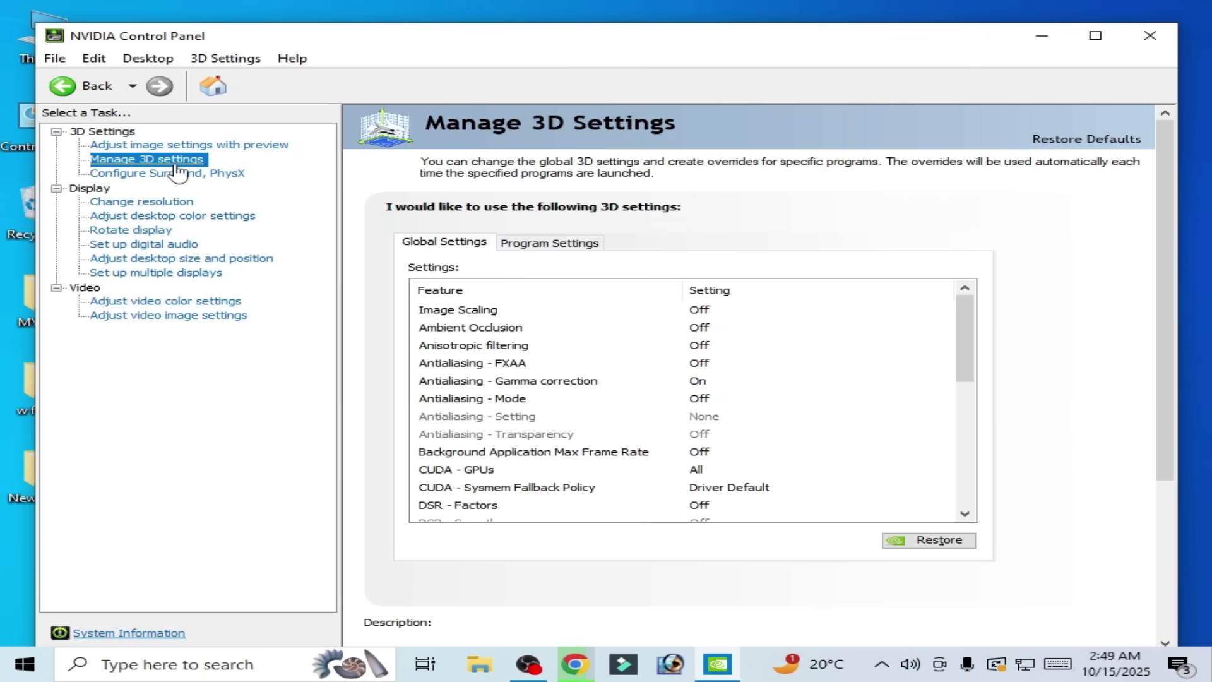
{"action": "left_click", "coordinate": [1078, 143]}
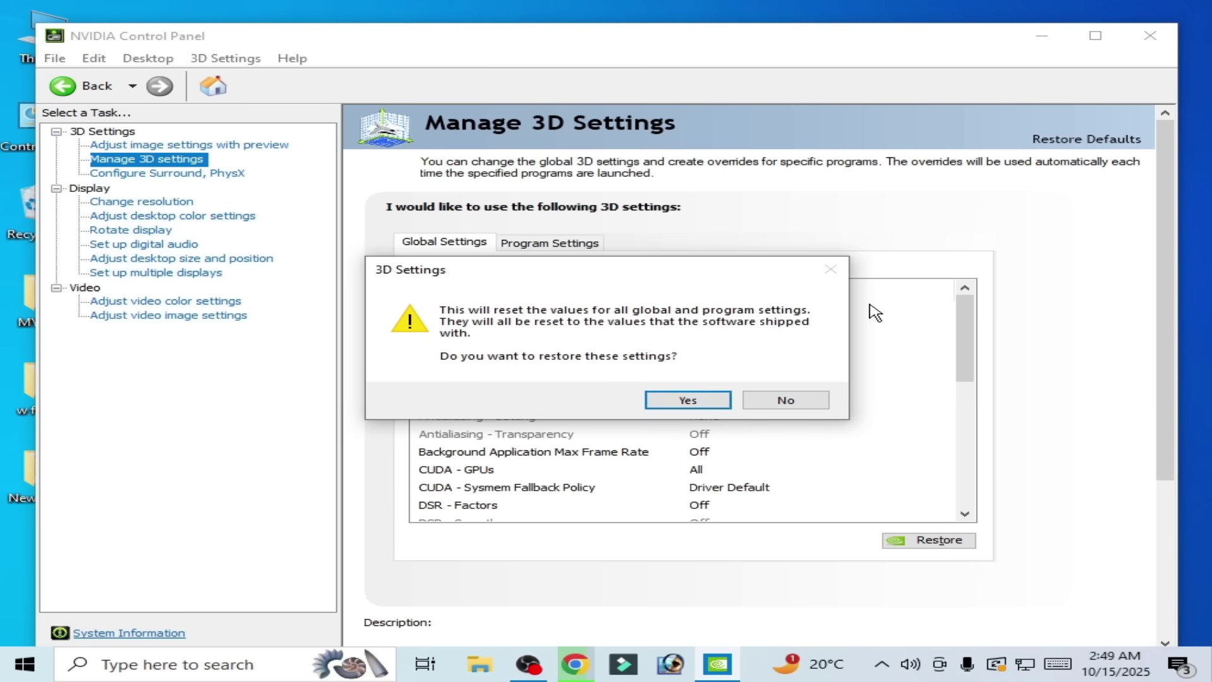
{"action": "left_click", "coordinate": [675, 401]}
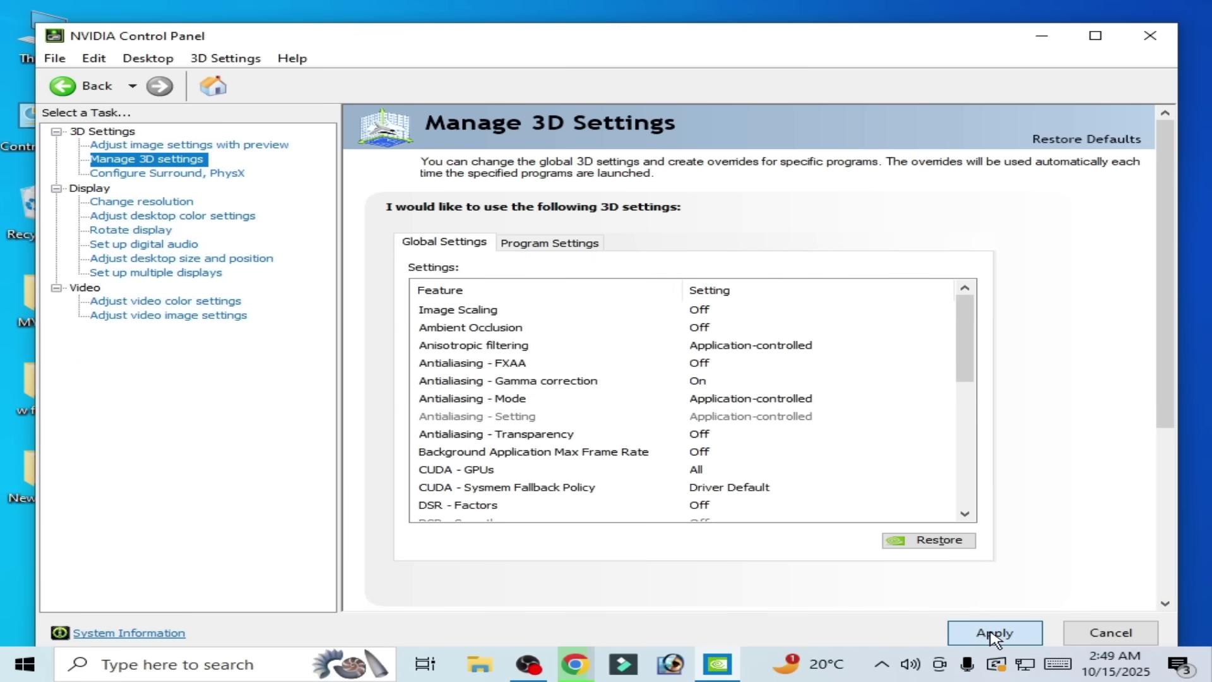
{"action": "left_click", "coordinate": [994, 633]}
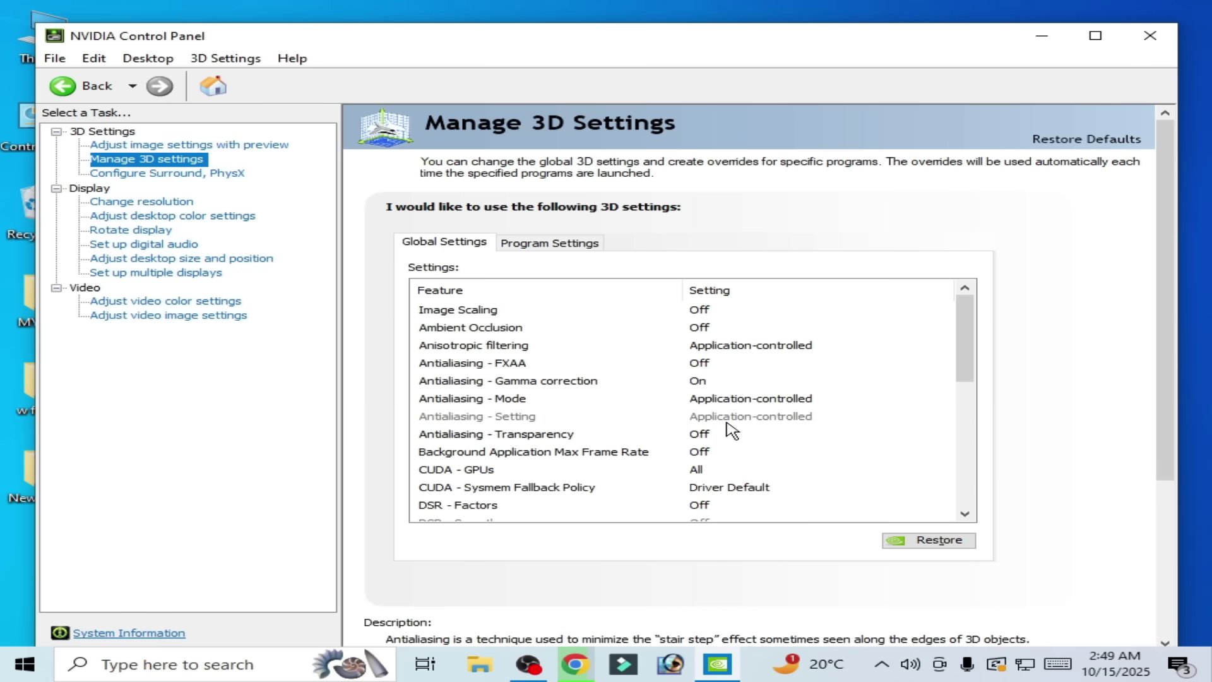
{"action": "left_click", "coordinate": [182, 149]}
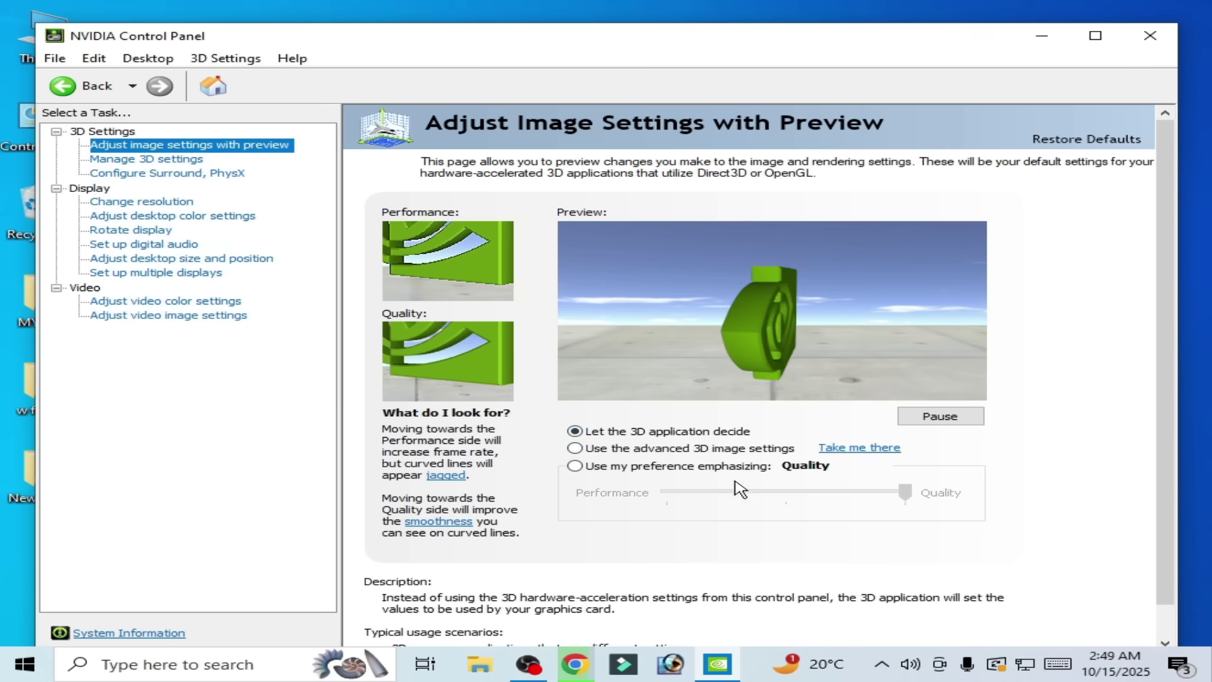
Step: Try the Performance preference slider, then choose Use the advanced 3D image settings
{"action": "left_click", "coordinate": [631, 474]}
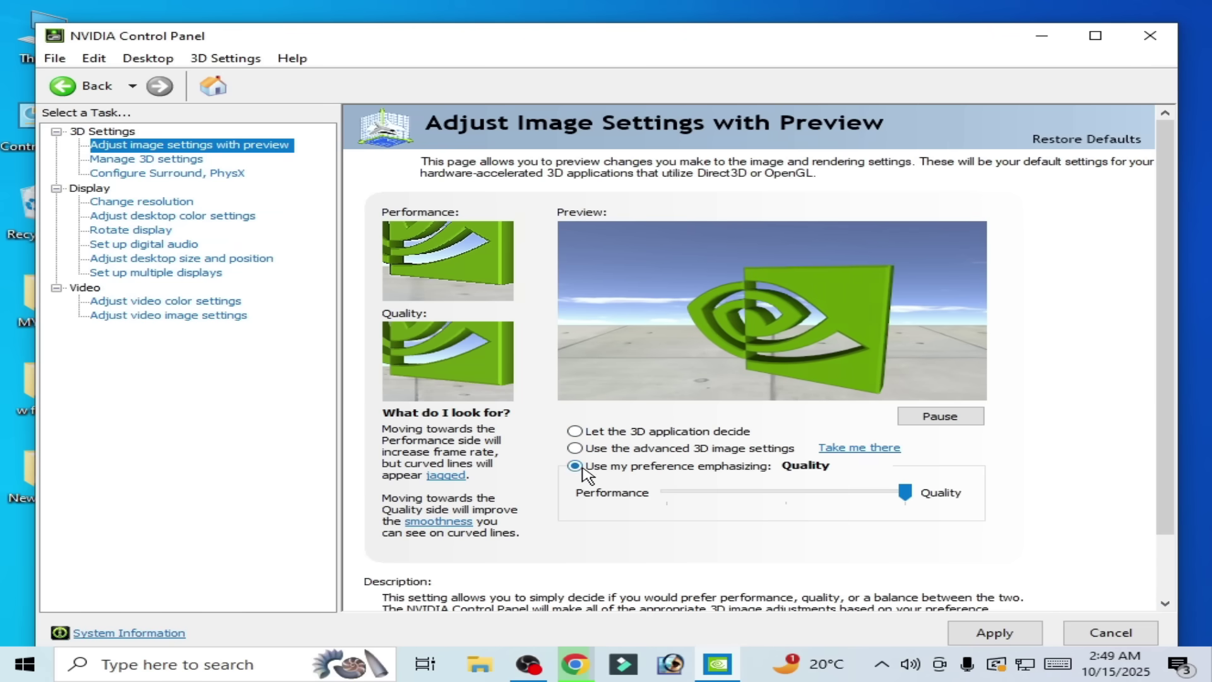
{"action": "left_click", "coordinate": [680, 494]}
{"action": "left_click", "coordinate": [680, 494]}
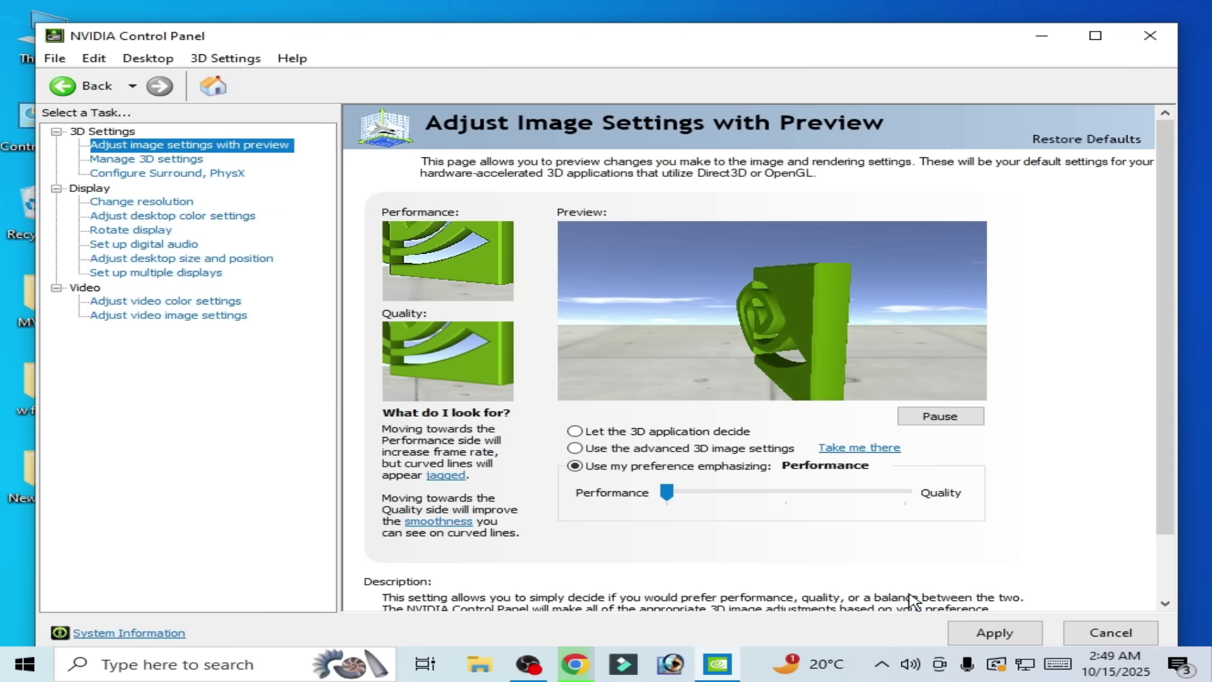
{"action": "left_click", "coordinate": [575, 449]}
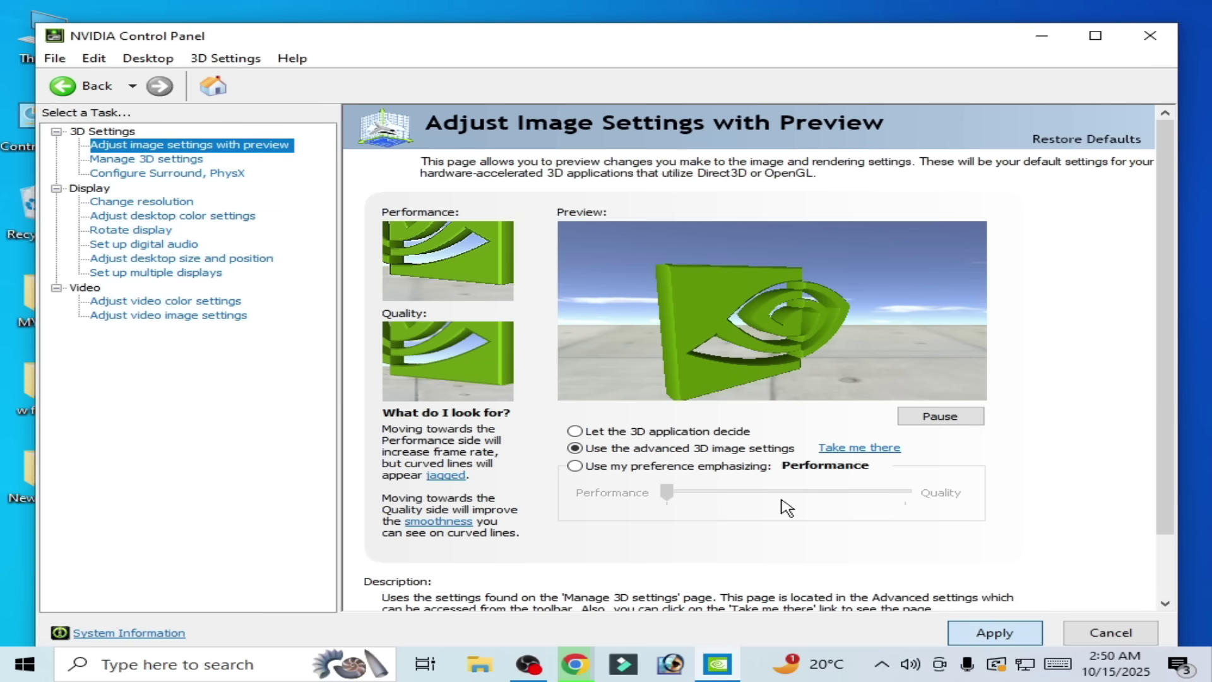
{"action": "left_click", "coordinate": [163, 160]}
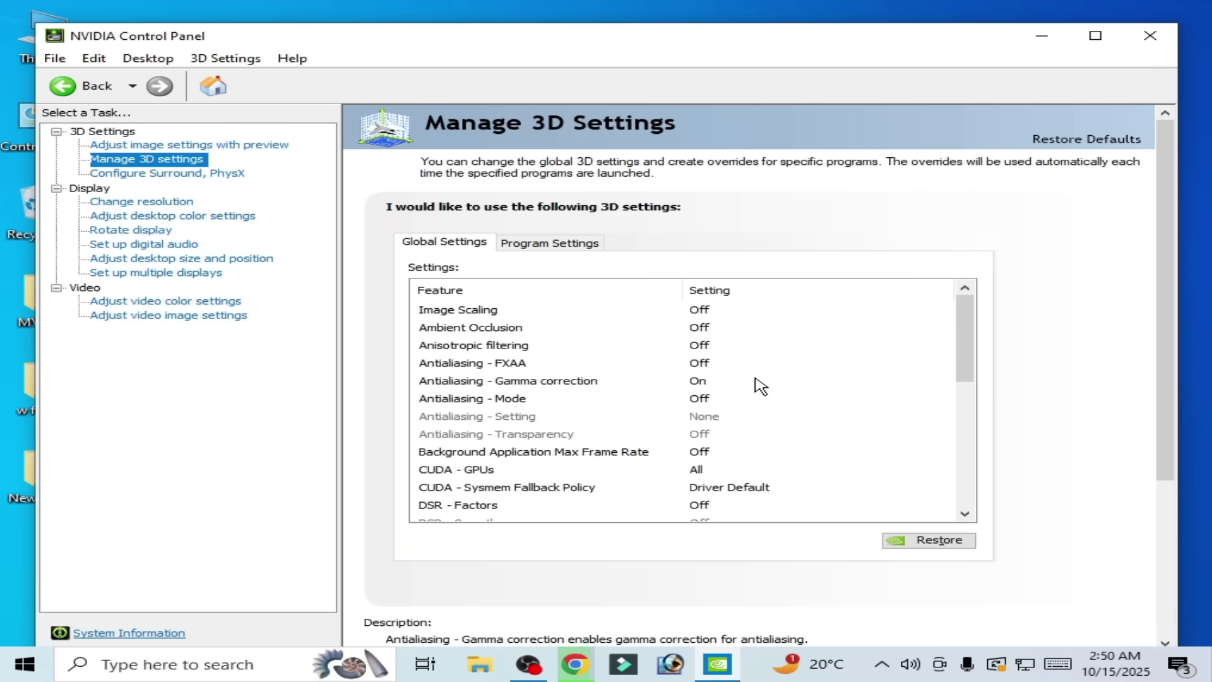
Step: Set Low Latency Mode to Ultra and the OpenGL rendering GPU to GeForce GTX 750
{"action": "left_click_drag", "start_coordinate": [963, 343], "coordinate": [970, 391]}
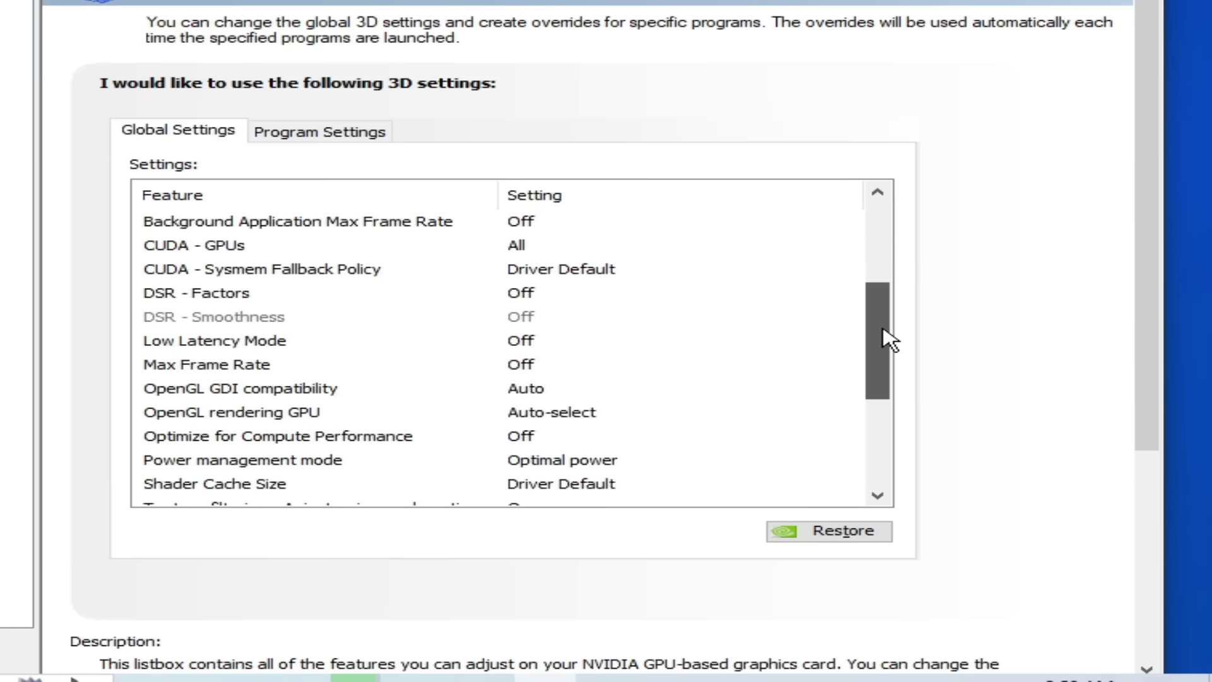
{"action": "left_click", "coordinate": [179, 346]}
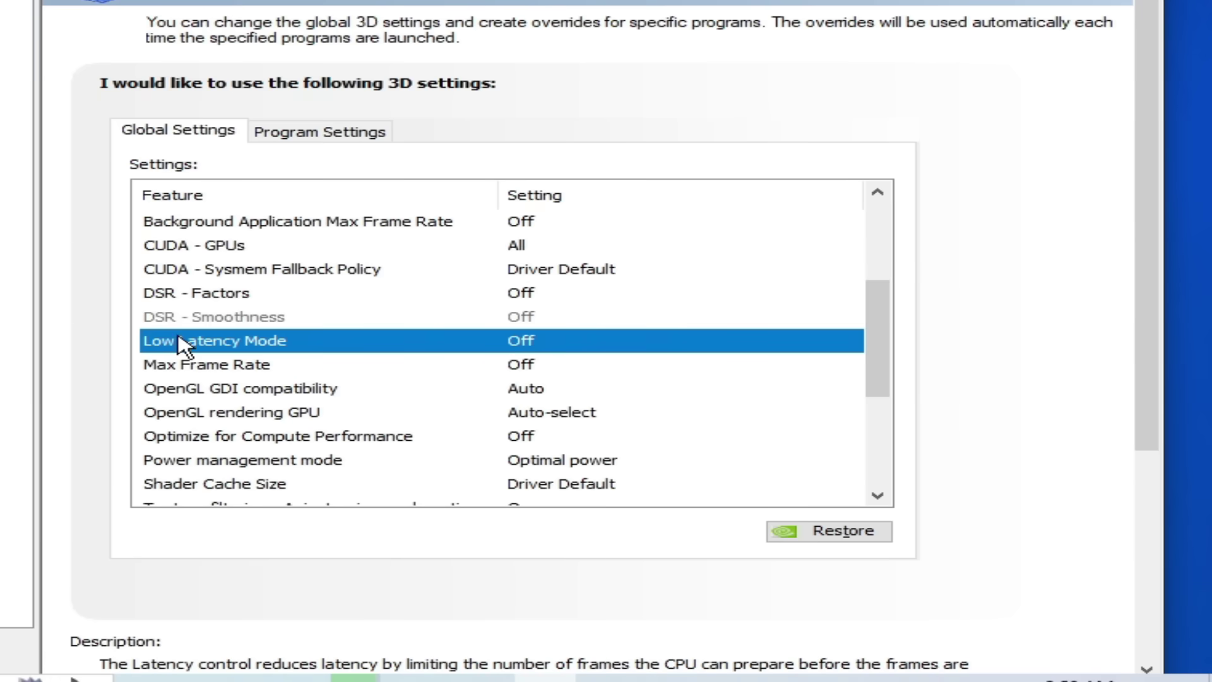
{"action": "left_click", "coordinate": [519, 346]}
{"action": "scroll", "coordinate": [780, 432], "scroll_direction": "up", "scroll_amount": 3}
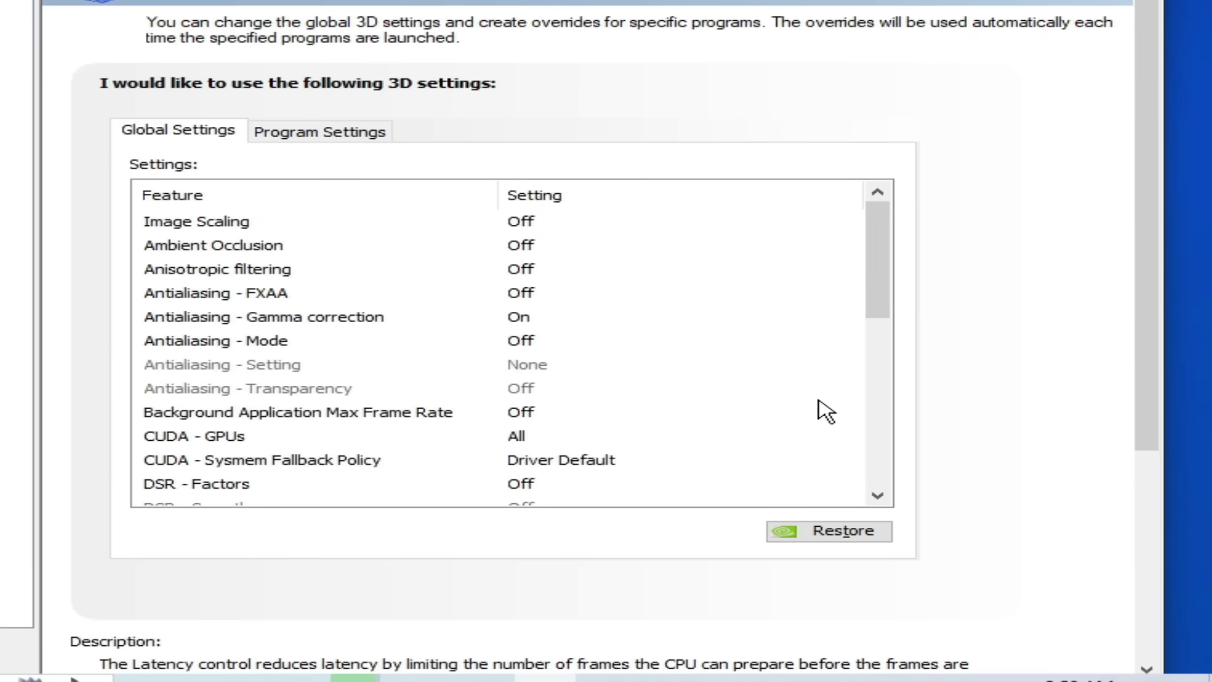
{"action": "scroll", "coordinate": [837, 403], "scroll_direction": "down", "scroll_amount": 4}
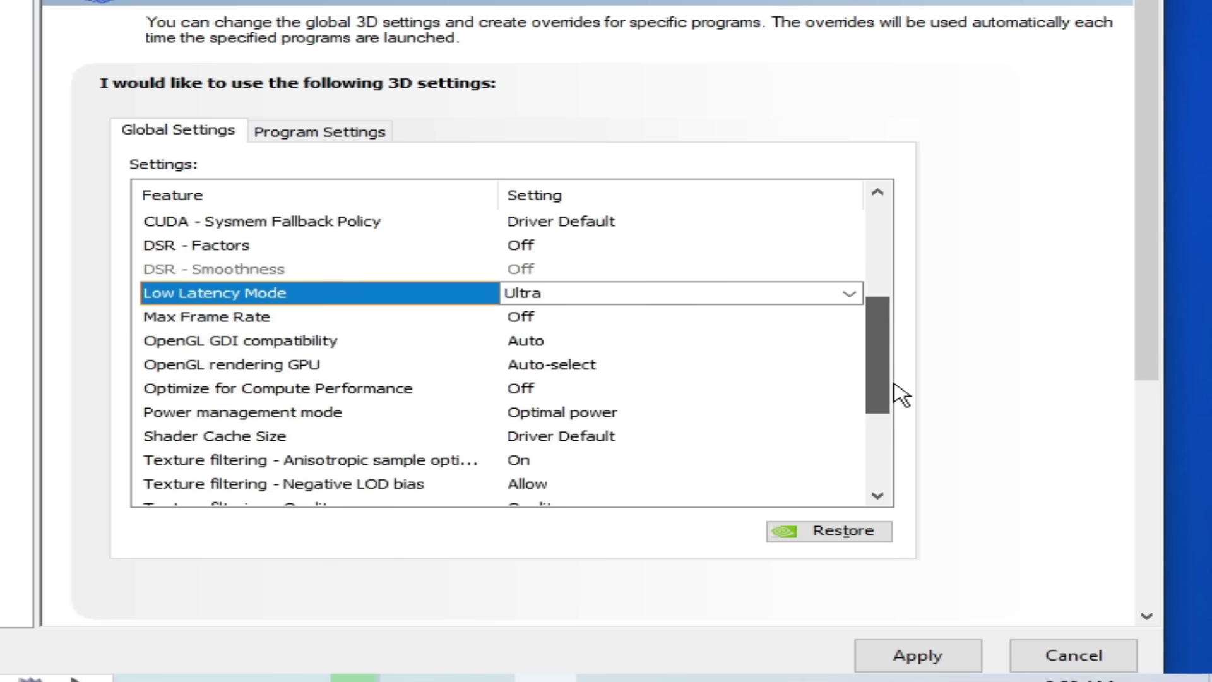
{"action": "left_click", "coordinate": [576, 367]}
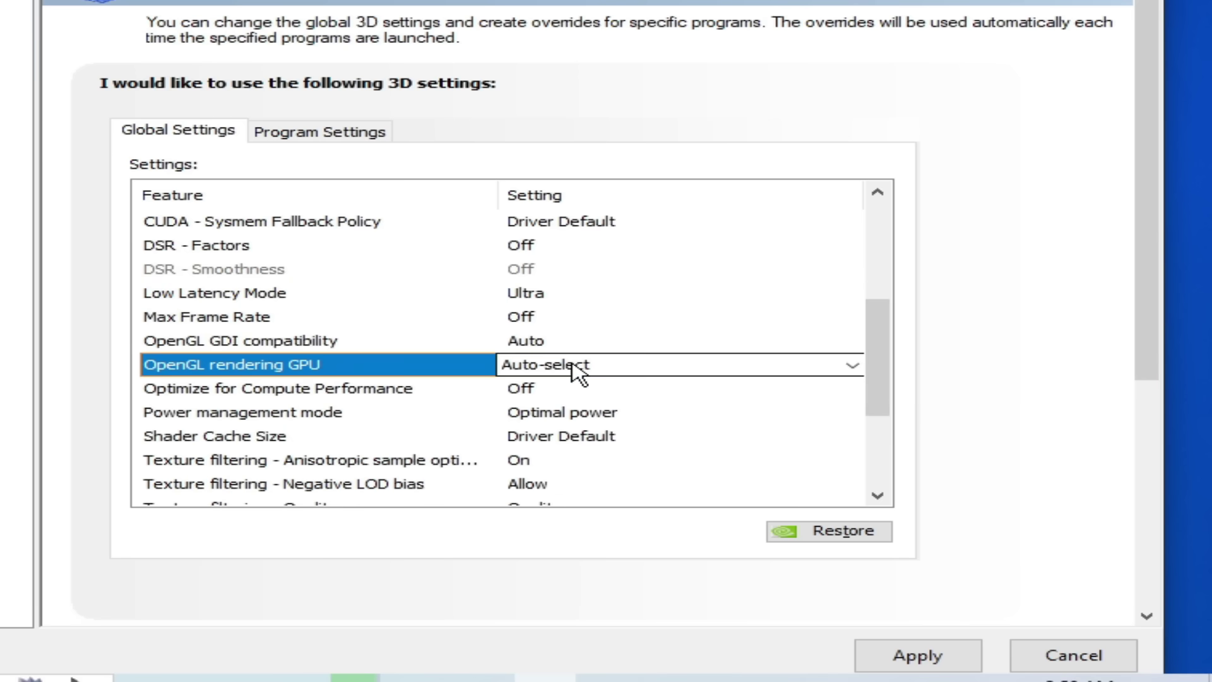
{"action": "left_click", "coordinate": [576, 370]}
{"action": "left_click", "coordinate": [572, 408]}
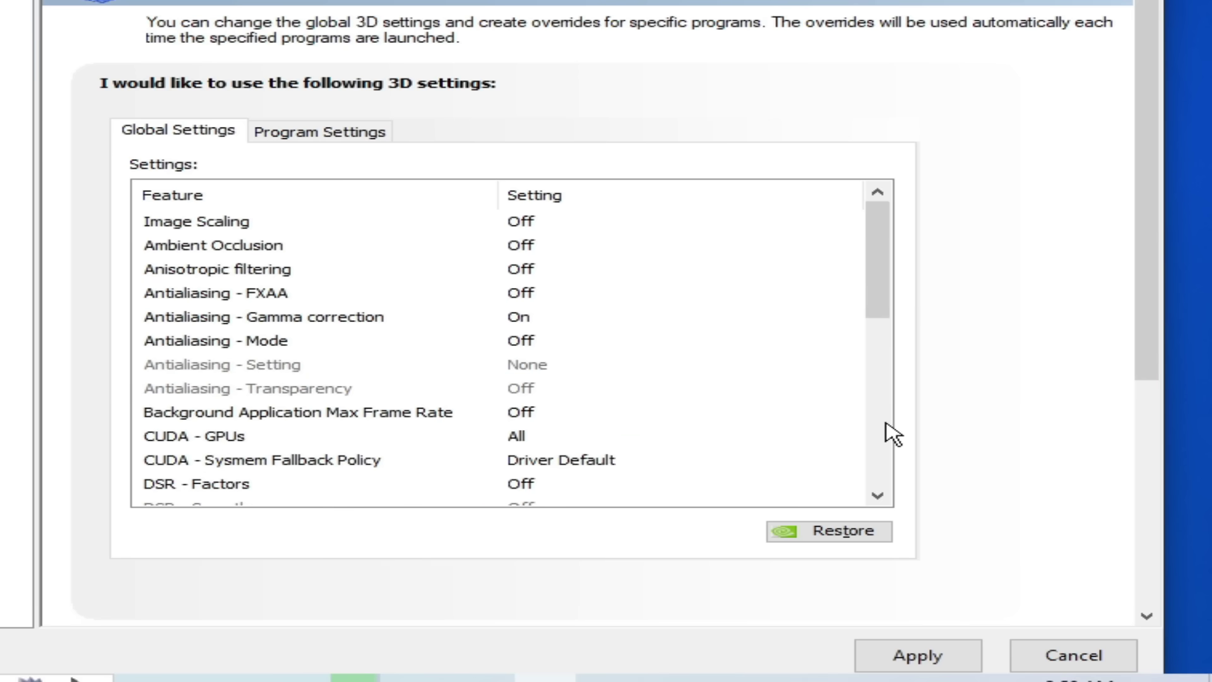
{"action": "scroll", "coordinate": [888, 404], "scroll_direction": "down", "scroll_amount": 5}
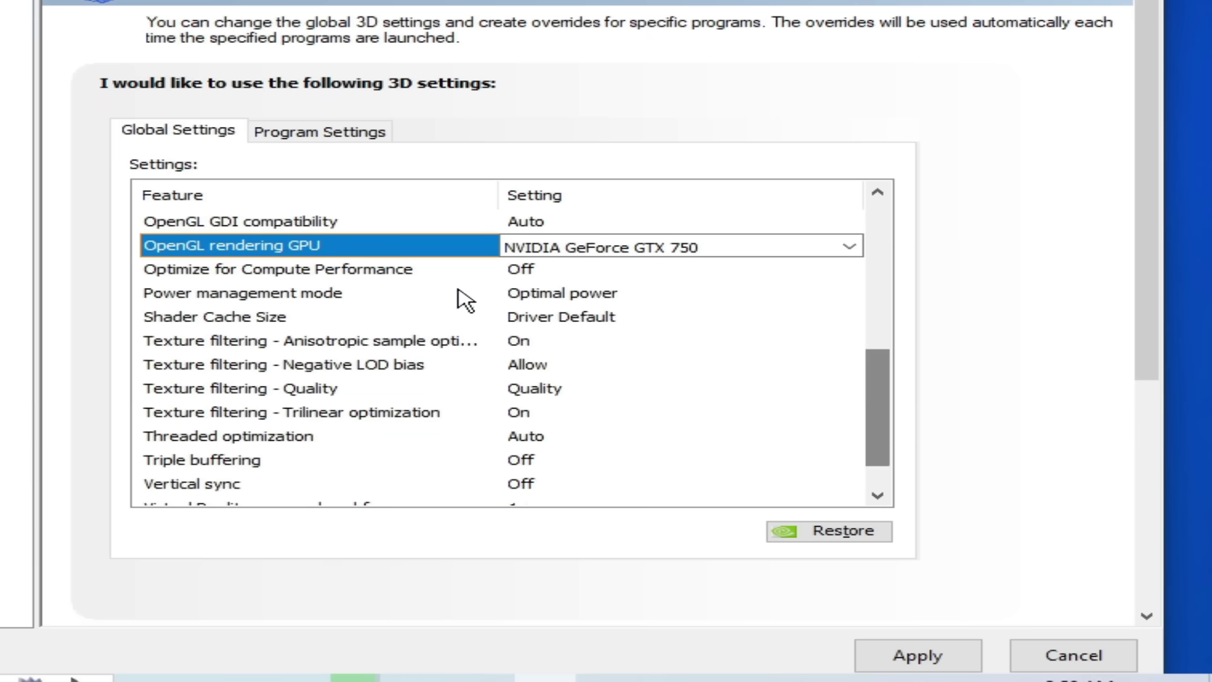
Step: Set Power management to Prefer maximum performance and Texture filtering quality to High performance
{"action": "left_click", "coordinate": [547, 296]}
{"action": "left_click", "coordinate": [547, 297]}
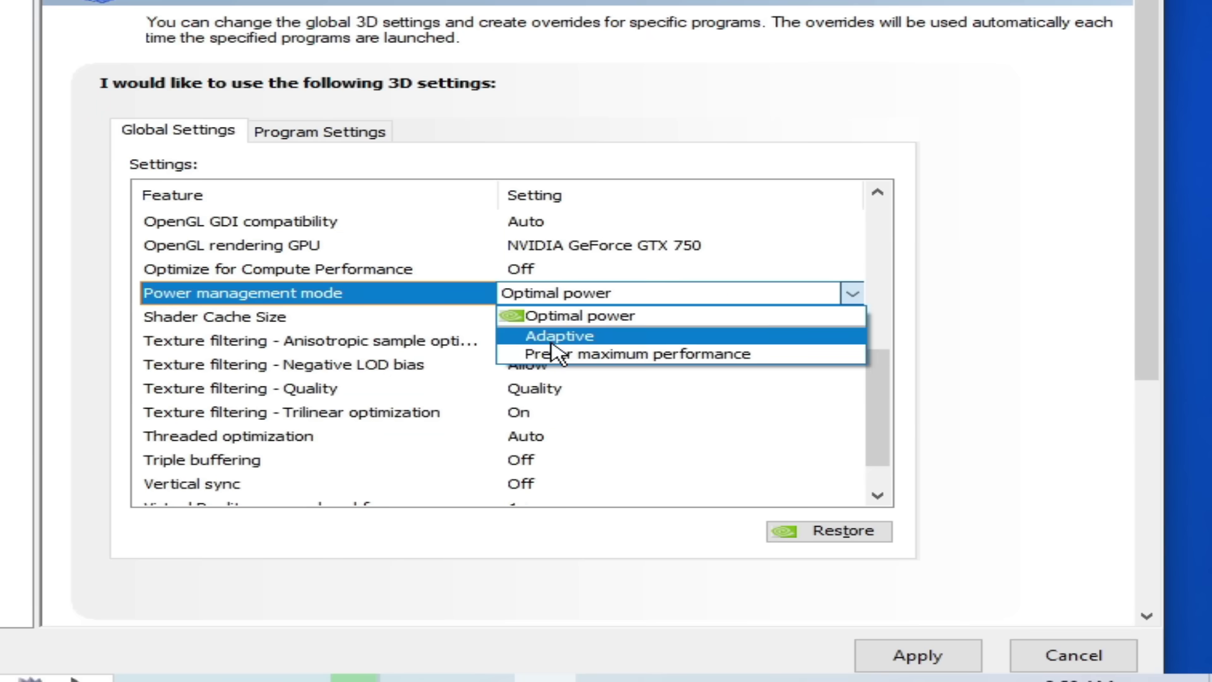
{"action": "left_click", "coordinate": [640, 351]}
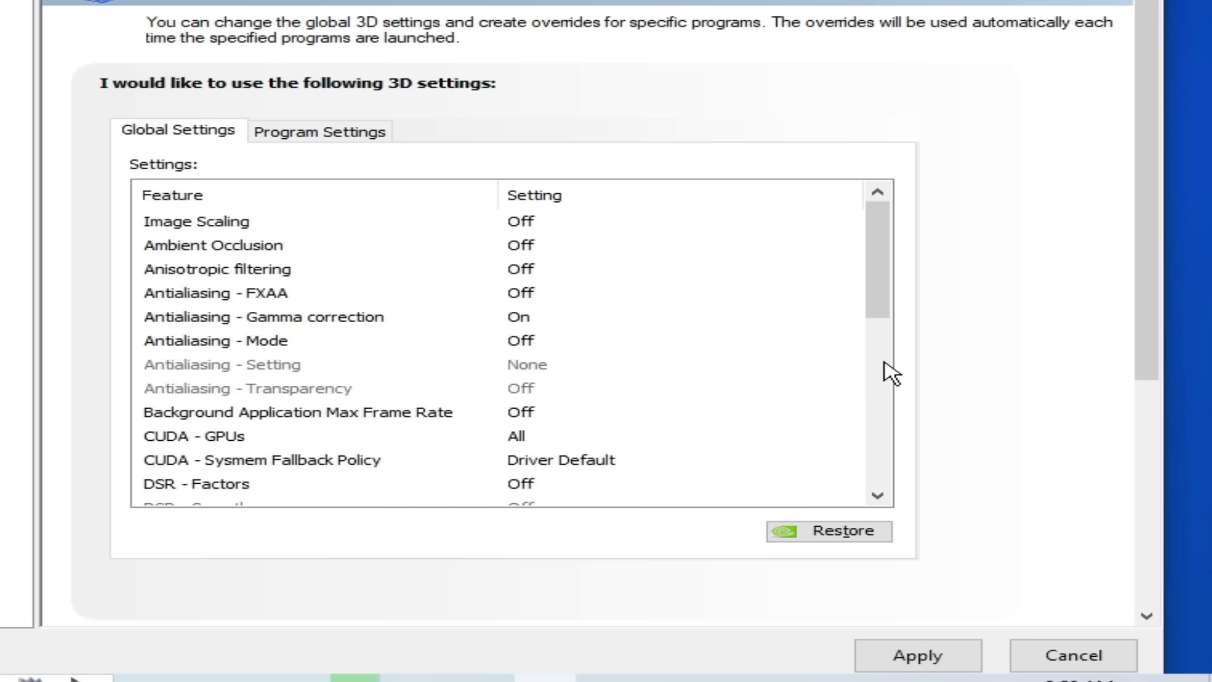
{"action": "scroll", "coordinate": [815, 341], "scroll_direction": "down", "scroll_amount": 5}
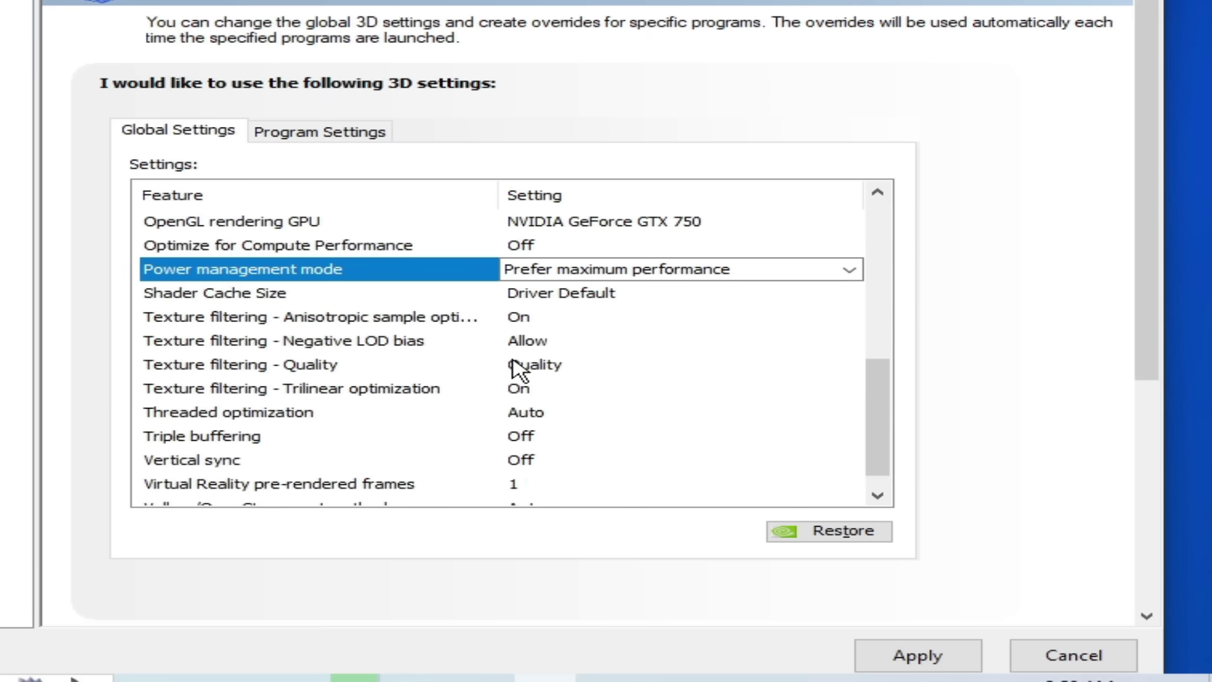
{"action": "left_click", "coordinate": [544, 368]}
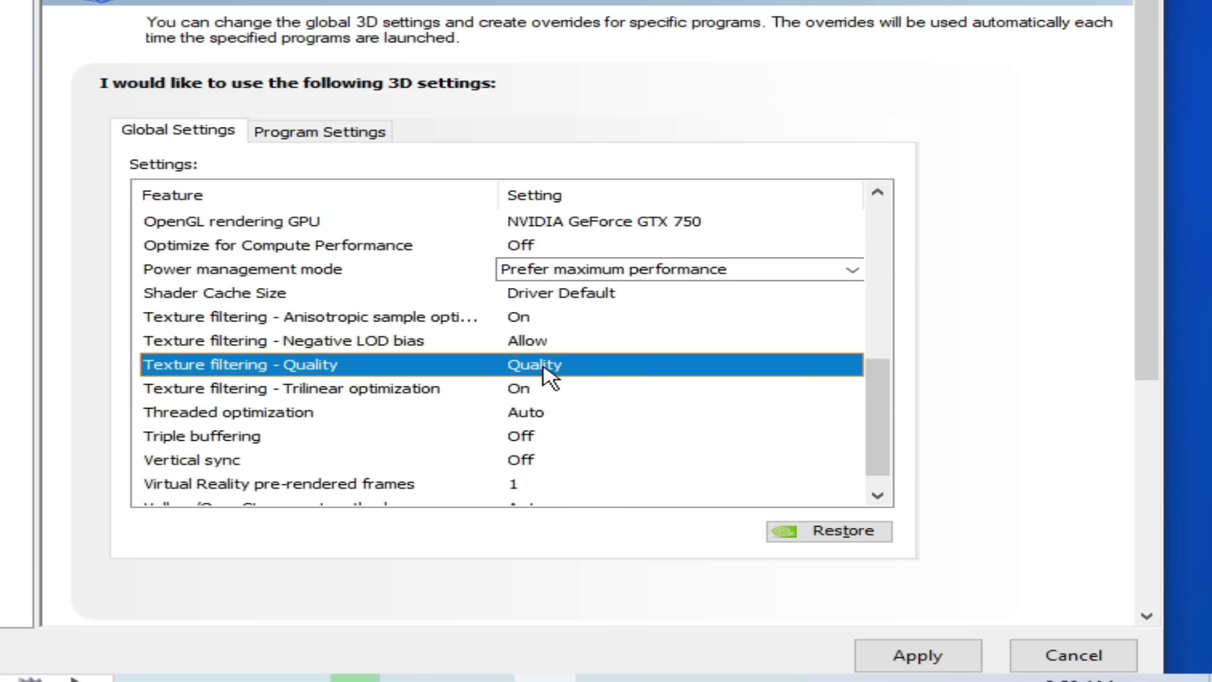
{"action": "left_click", "coordinate": [545, 368]}
{"action": "left_click", "coordinate": [584, 446]}
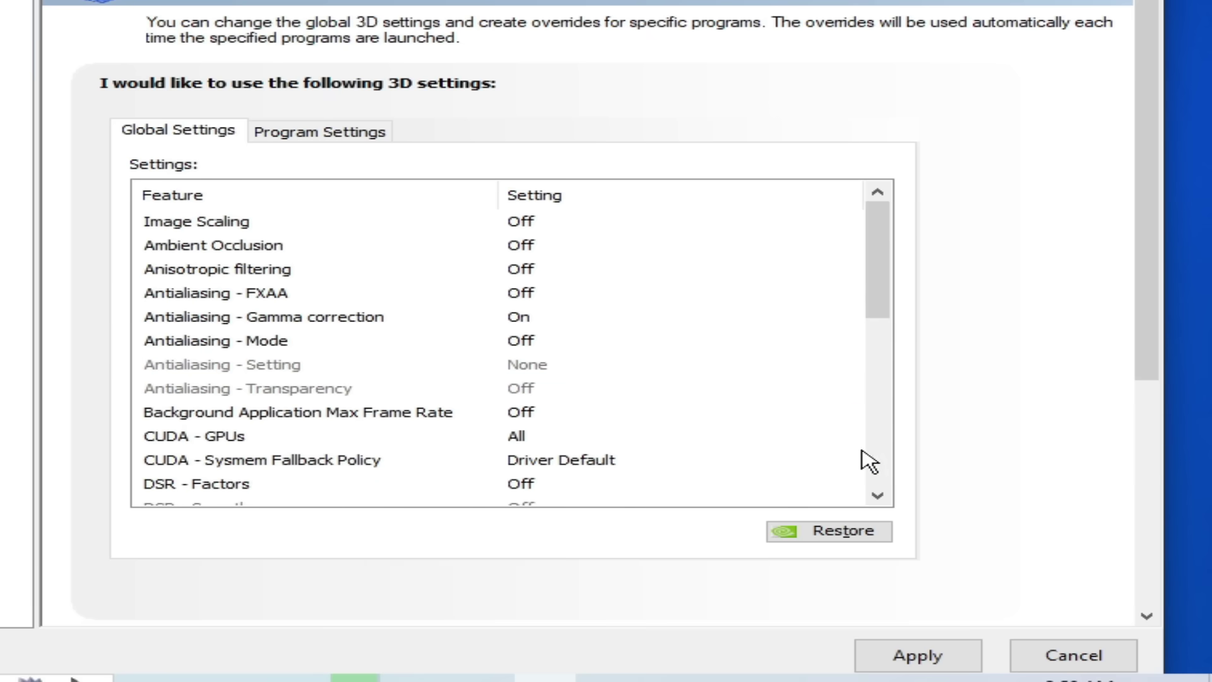
Step: Keep Vertical sync Off and apply the global 3D settings
{"action": "left_click_drag", "start_coordinate": [882, 347], "coordinate": [886, 436]}
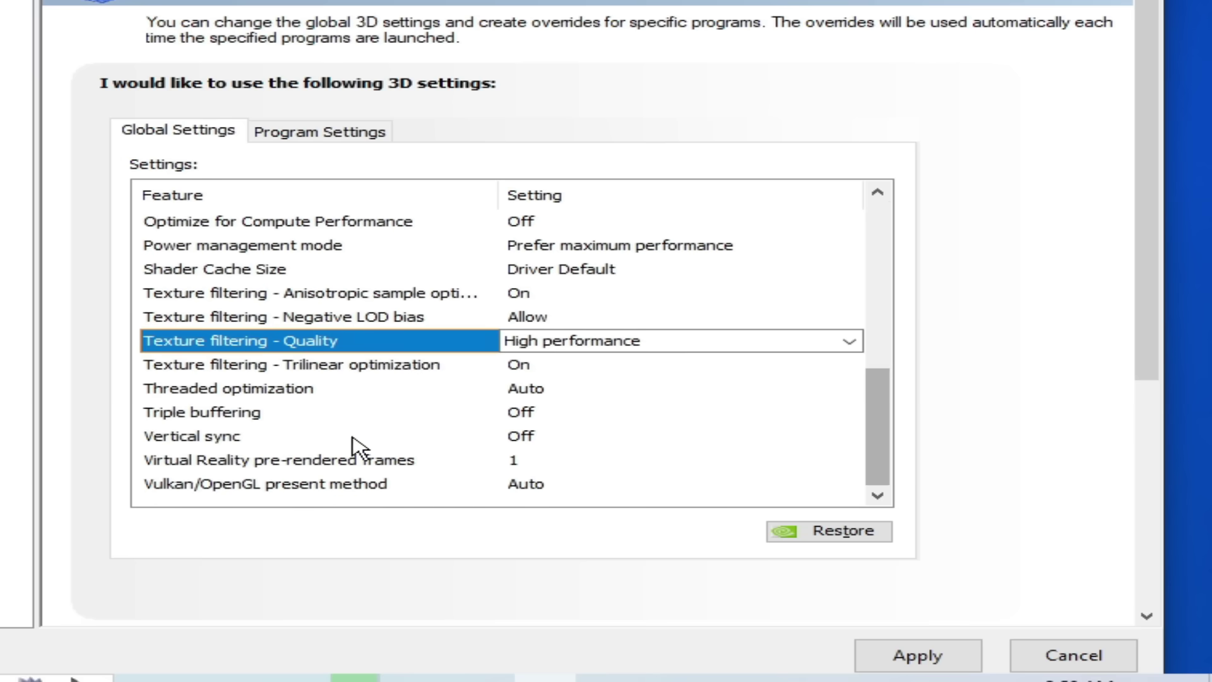
{"action": "left_click", "coordinate": [537, 444]}
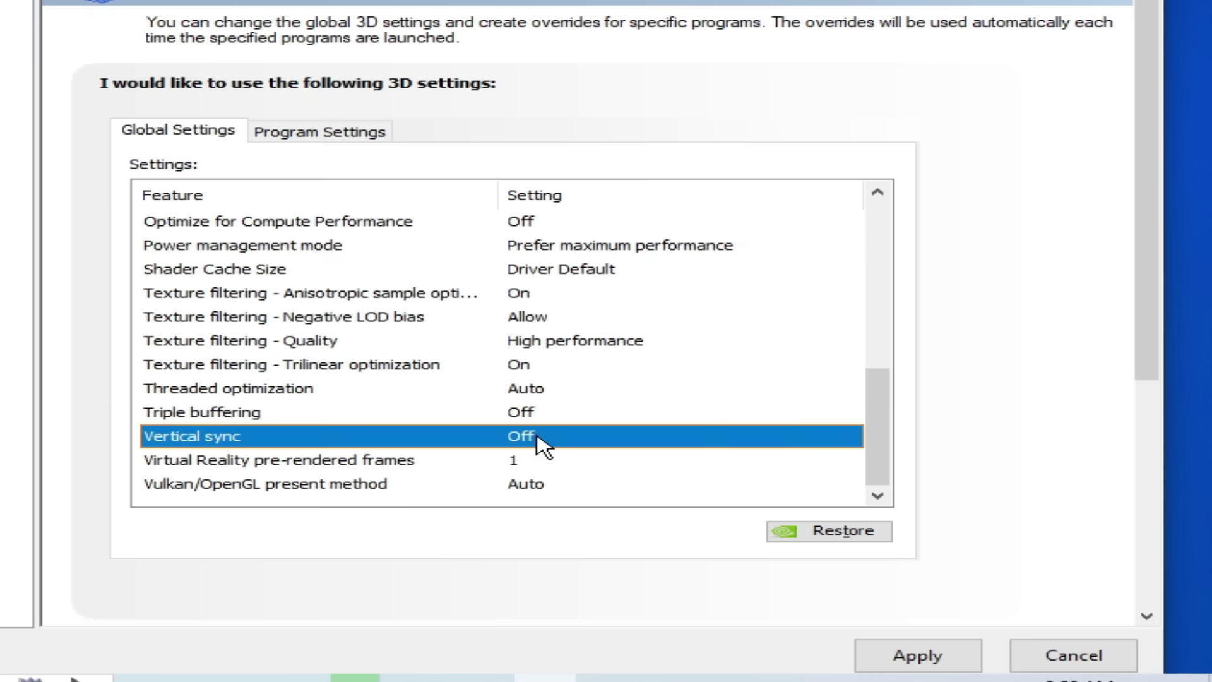
{"action": "left_click", "coordinate": [537, 444]}
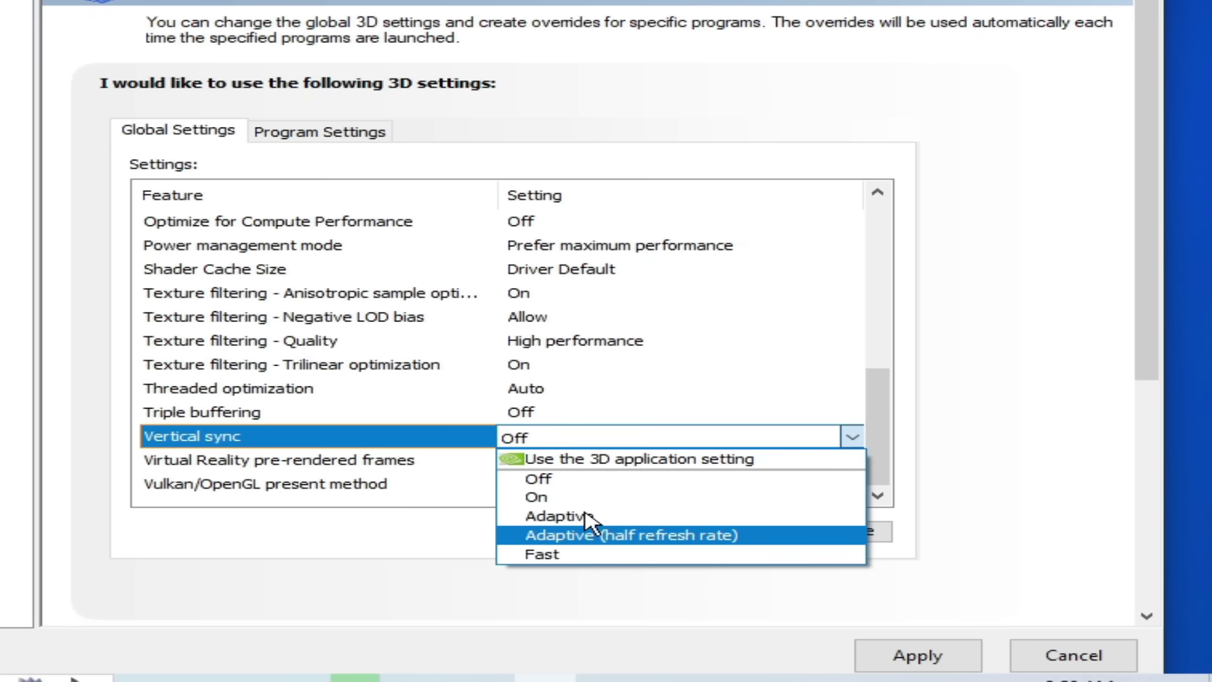
{"action": "left_click", "coordinate": [559, 479]}
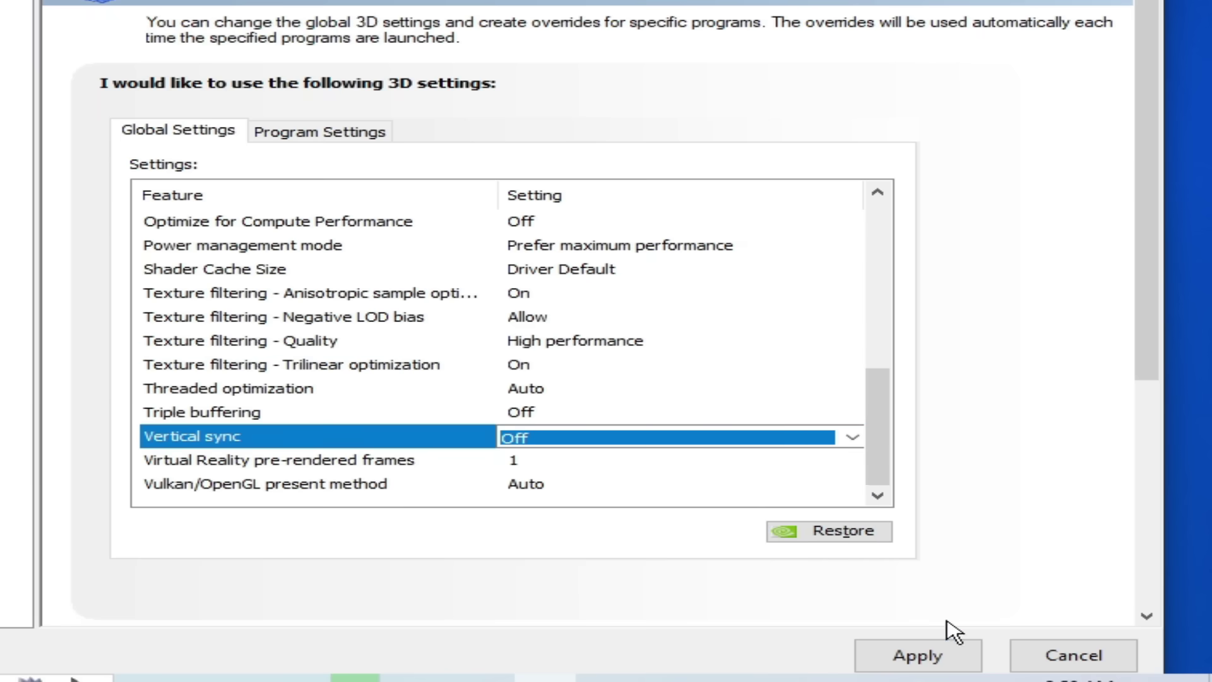
{"action": "left_click", "coordinate": [913, 660]}
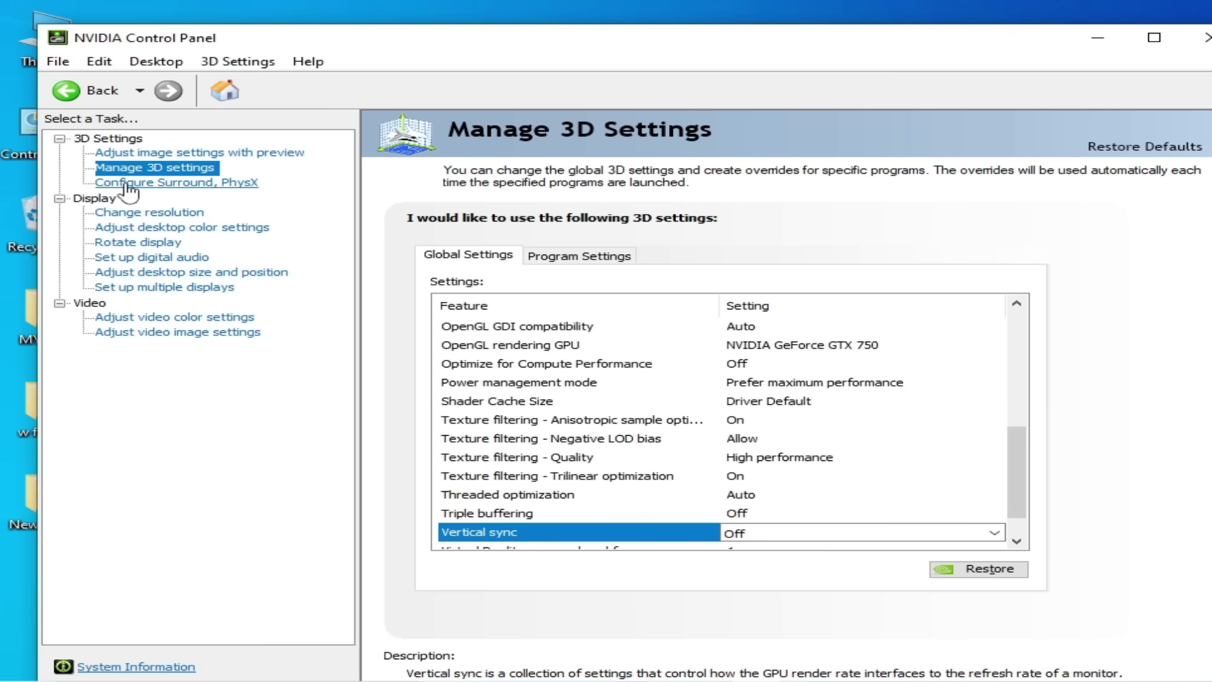
{"action": "left_click", "coordinate": [130, 186]}
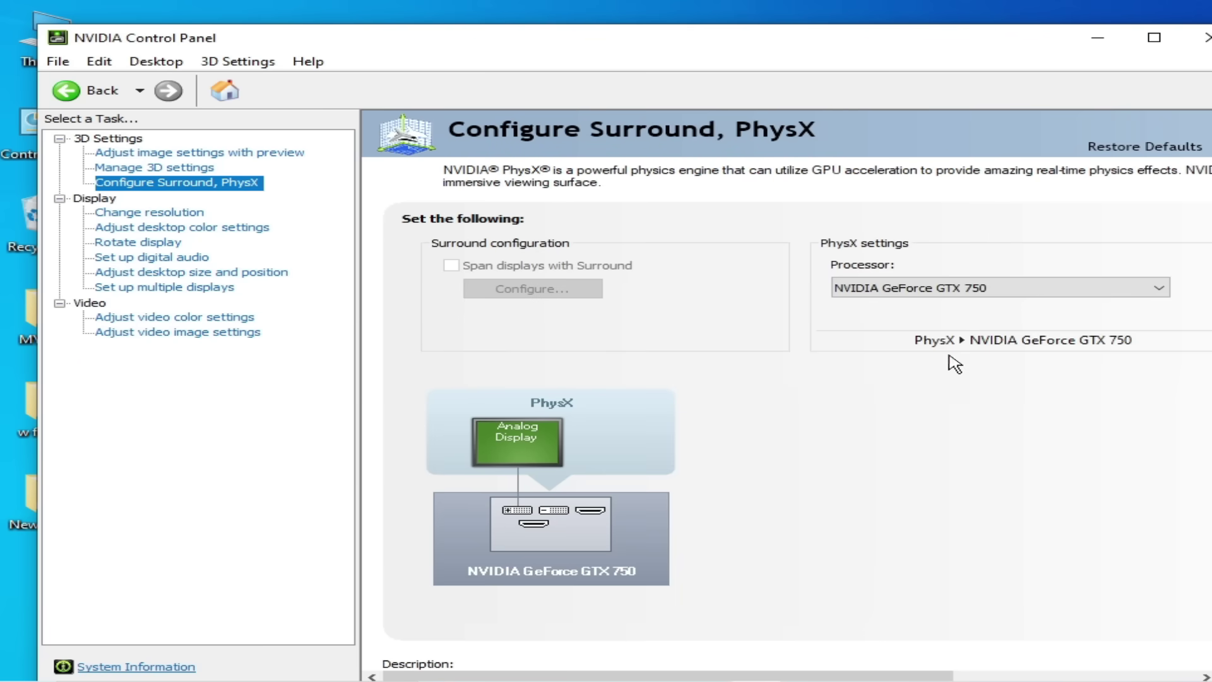
Step: Set the PhysX processor to the NVIDIA GeForce GTX 750 and apply the change
{"action": "left_click", "coordinate": [996, 296]}
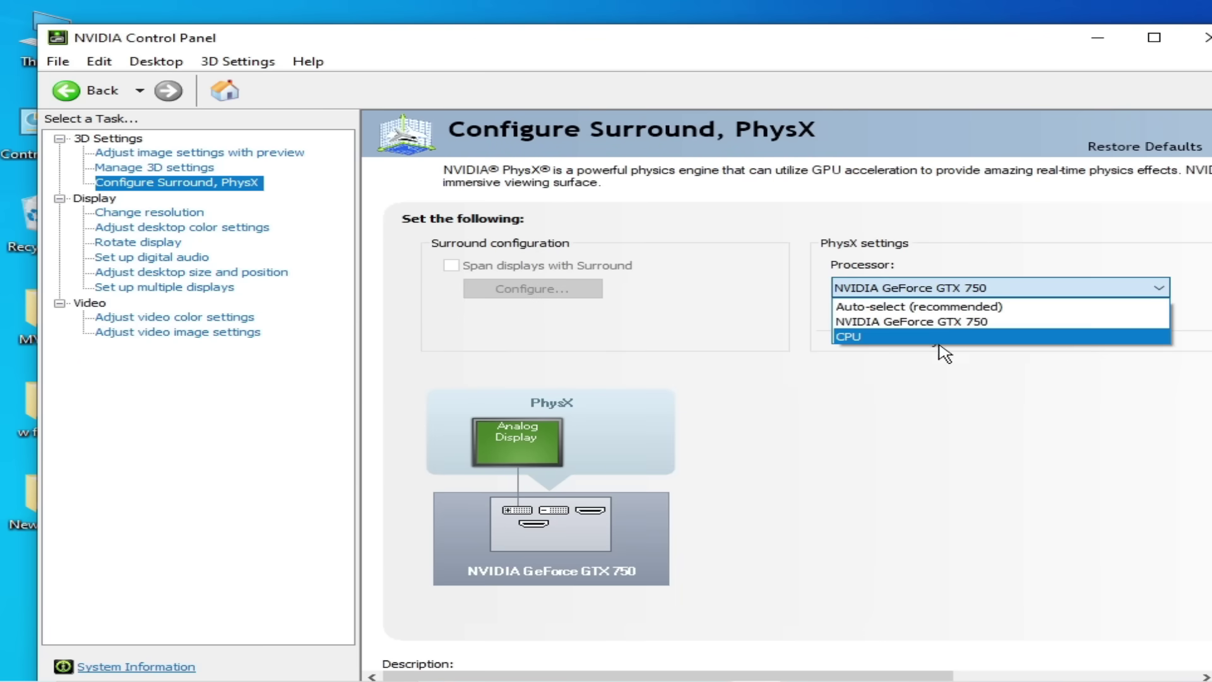
{"action": "left_click", "coordinate": [928, 323]}
{"action": "left_click", "coordinate": [1055, 289]}
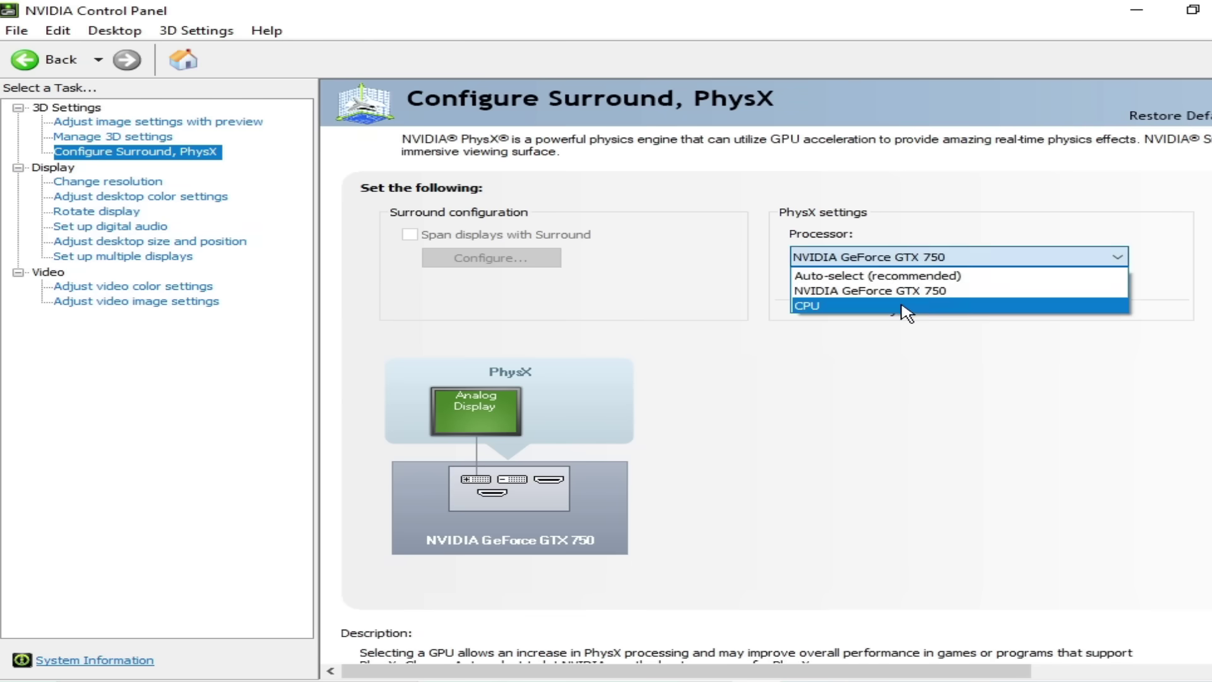
{"action": "left_click", "coordinate": [908, 307]}
{"action": "left_click", "coordinate": [928, 259]}
{"action": "left_click", "coordinate": [884, 292]}
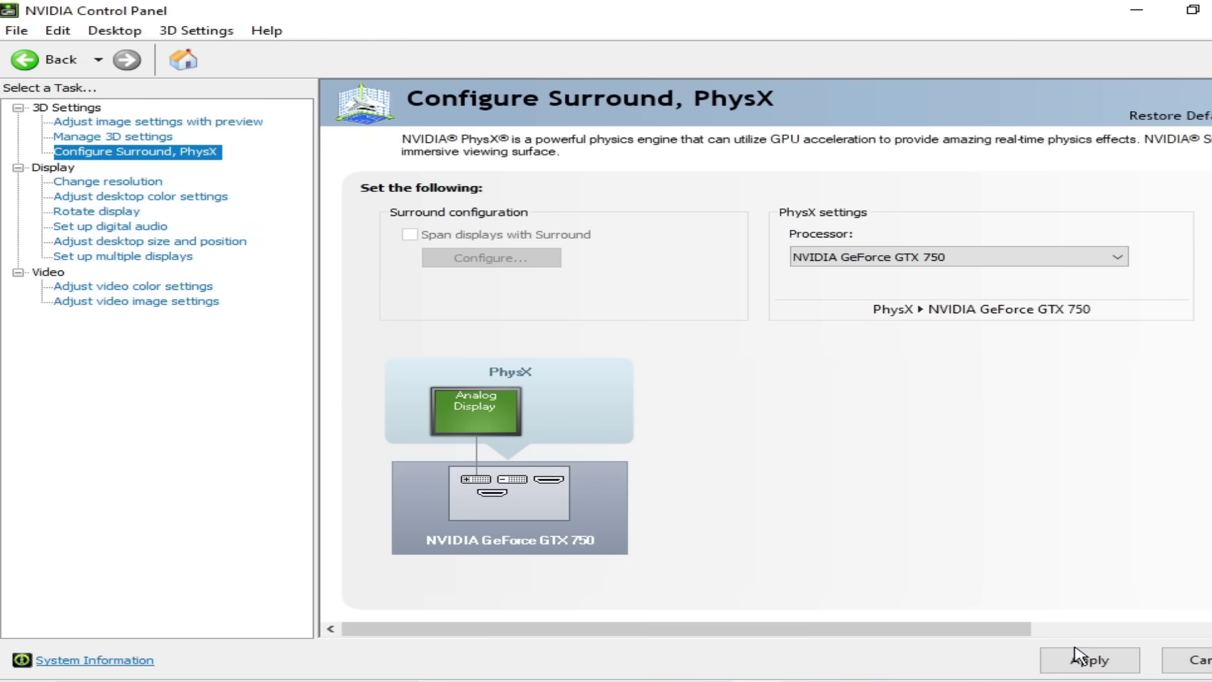
{"action": "left_click", "coordinate": [1083, 660]}
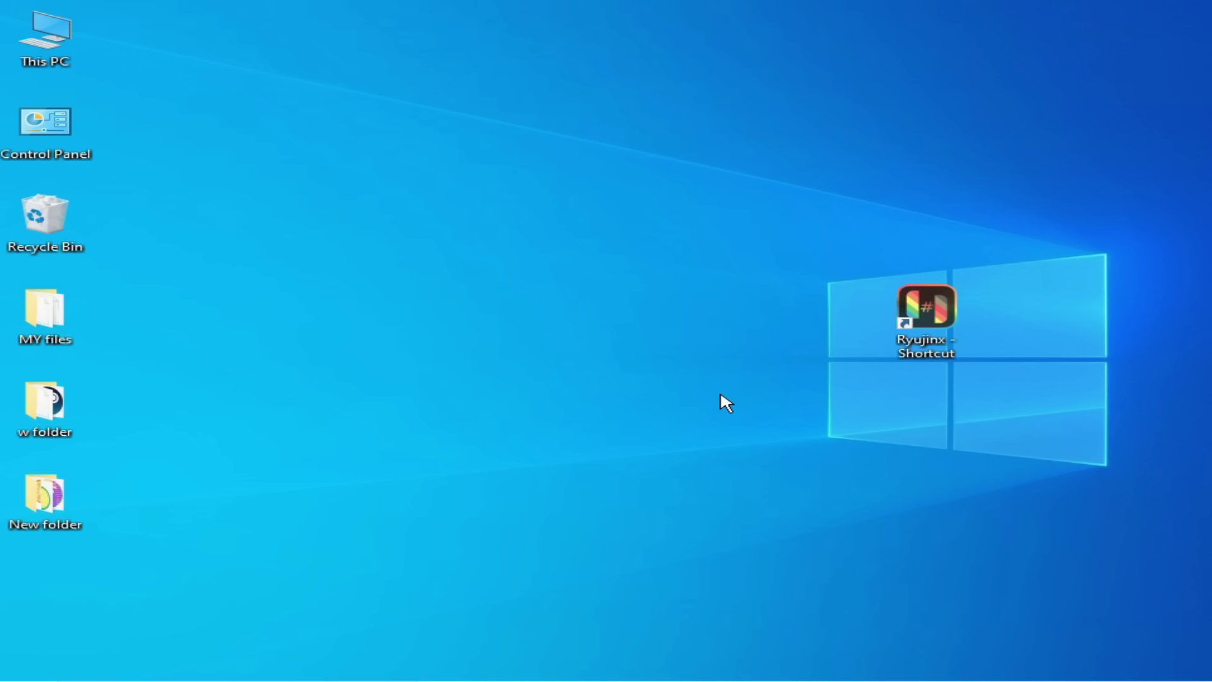
Step: Launch NVIDIA App from a Windows search for 'nvi'
{"action": "key", "text": "super"}
{"action": "type", "text": "nvi"}
{"action": "left_click", "coordinate": [211, 198]}
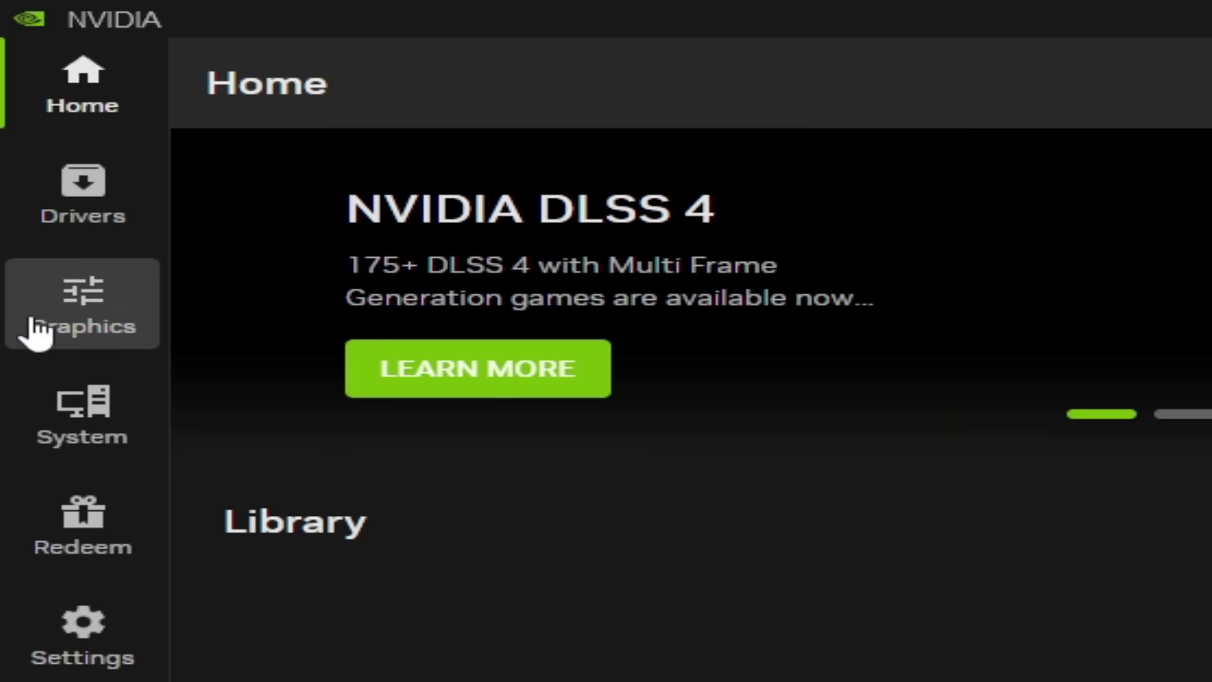
Step: Add Ryujinx.exe, found via the Desktop shortcut's file location, to the Program Settings list
{"action": "left_click", "coordinate": [35, 331]}
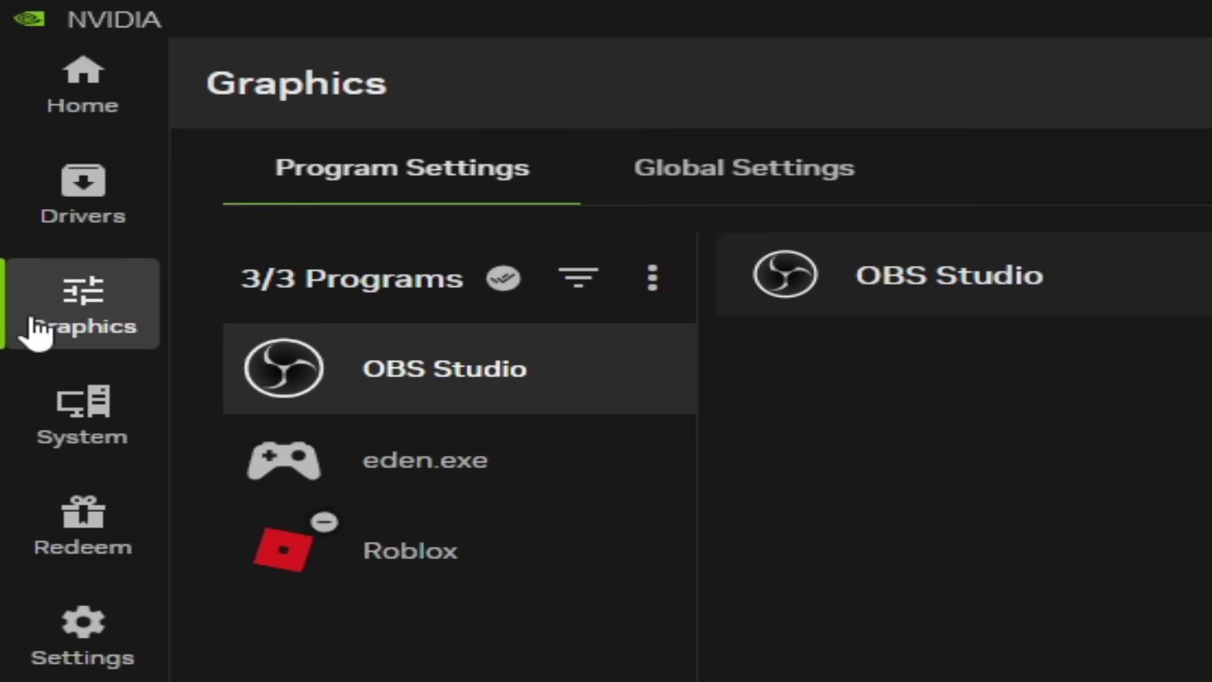
{"action": "left_click", "coordinate": [654, 281]}
{"action": "left_click", "coordinate": [773, 454]}
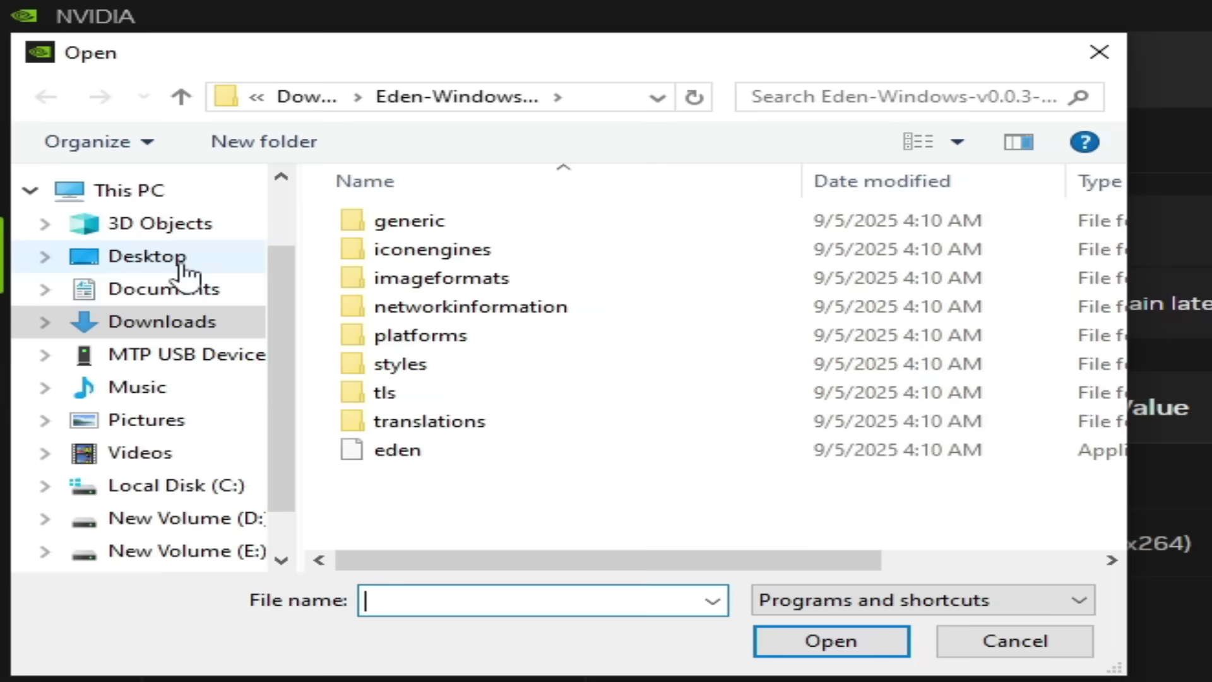
{"action": "left_click", "coordinate": [179, 259]}
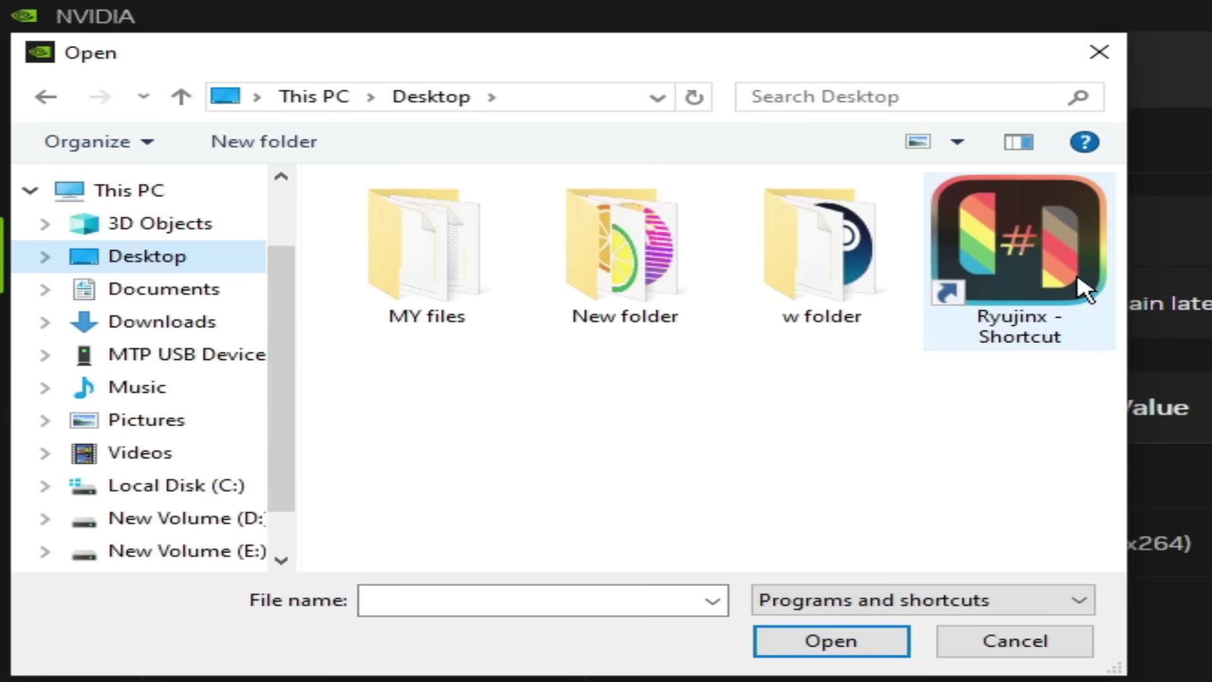
{"action": "left_click", "coordinate": [998, 258]}
{"action": "right_click", "coordinate": [994, 259]}
{"action": "left_click", "coordinate": [1069, 350]}
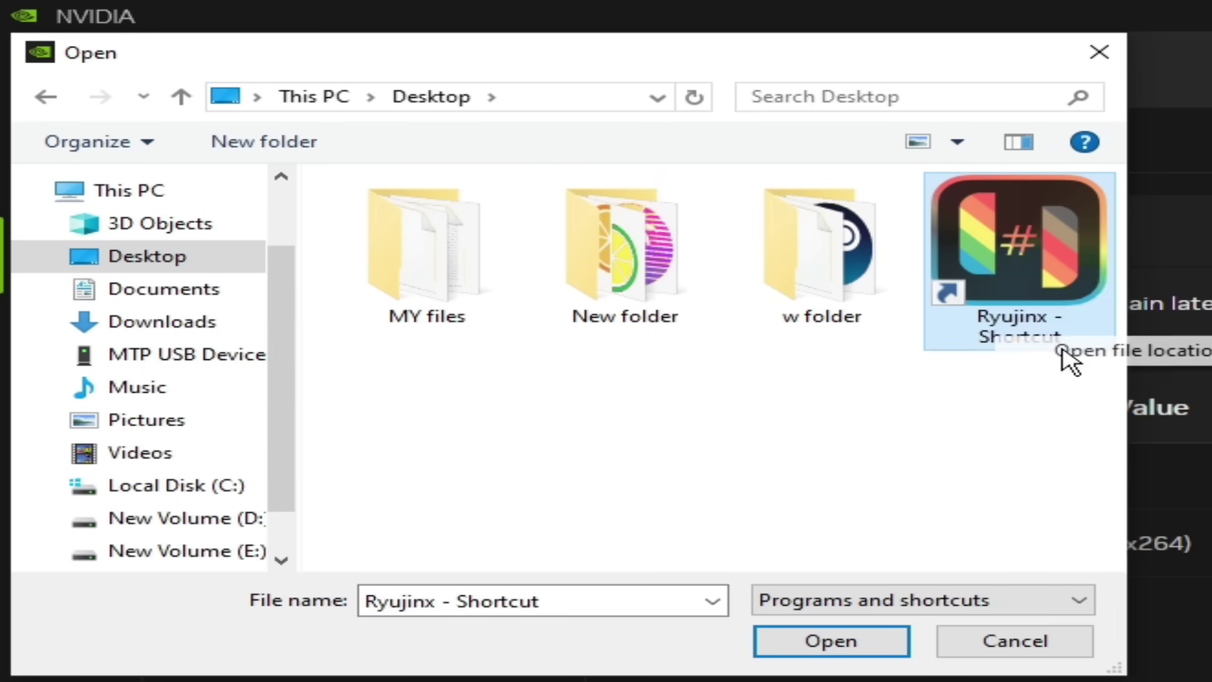
{"action": "left_click", "coordinate": [786, 637]}
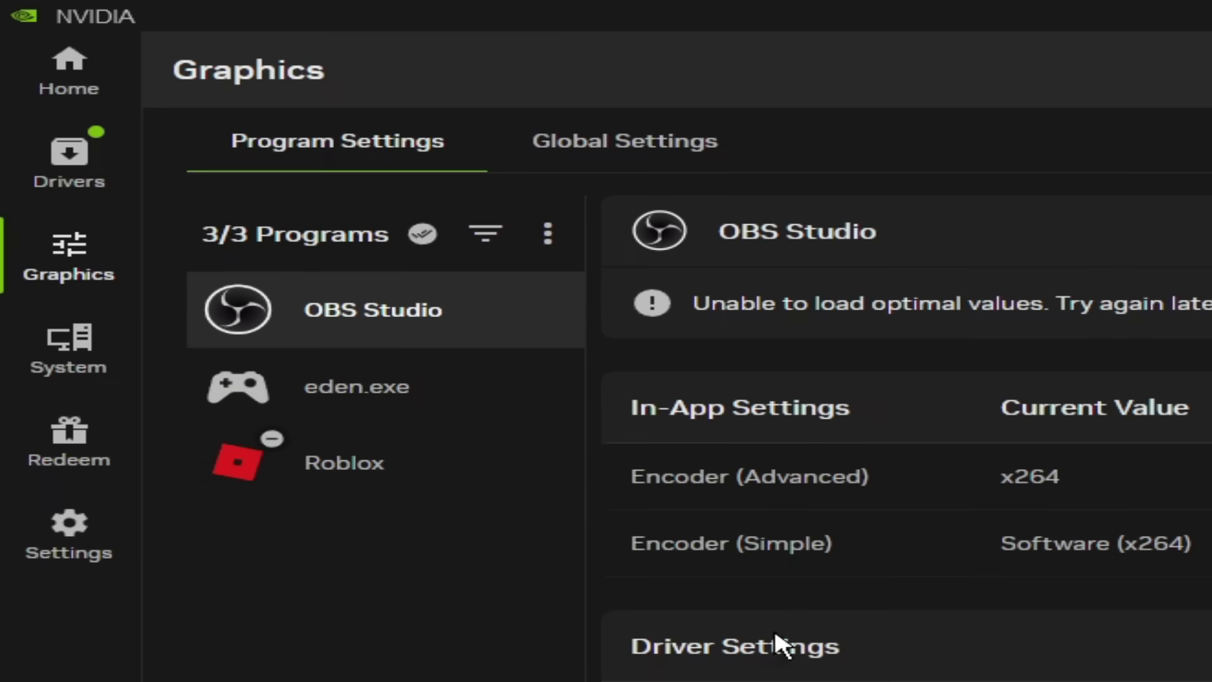
{"action": "left_click", "coordinate": [396, 311]}
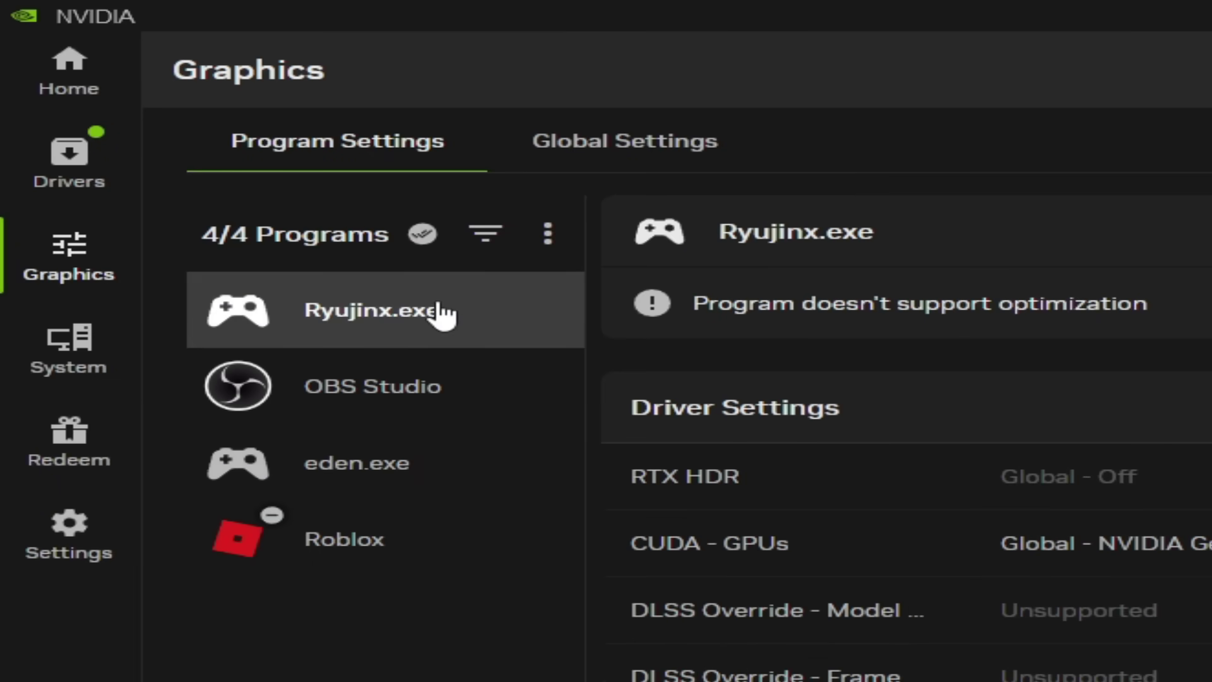
Step: Review global driver settings: Low Latency Mode Ultra, Power Management Prefer maximum performance
{"action": "left_click", "coordinate": [660, 154]}
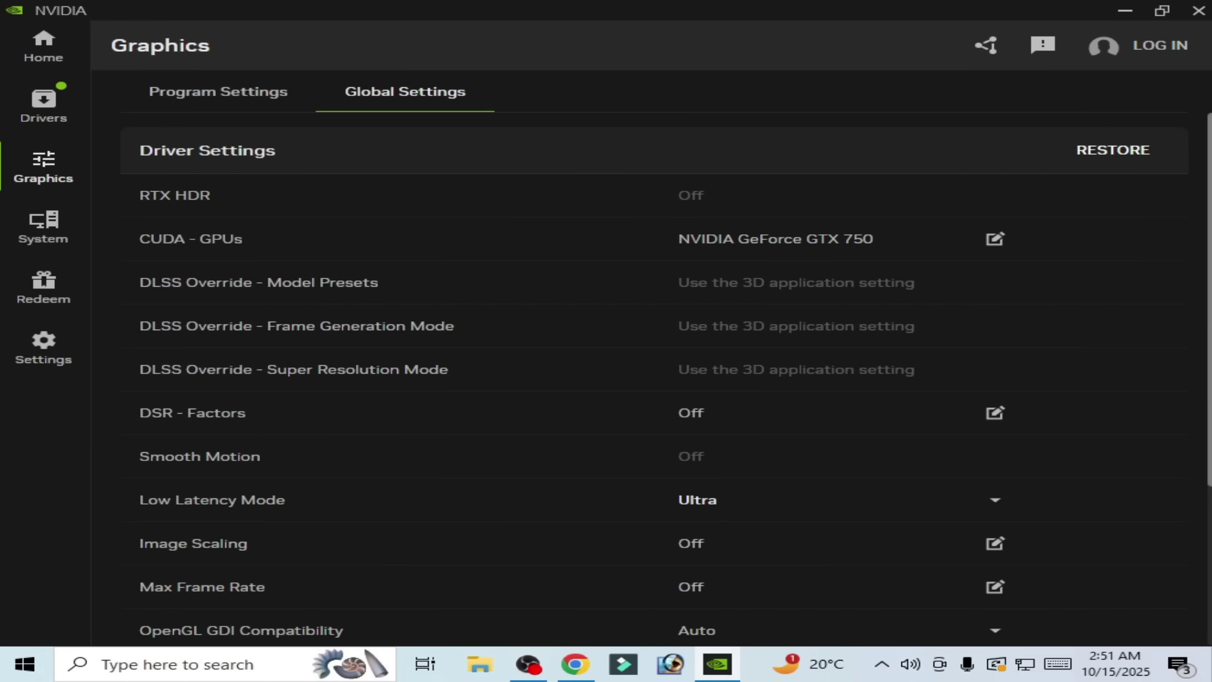
{"action": "scroll", "coordinate": [855, 311], "scroll_direction": "down", "scroll_amount": 3}
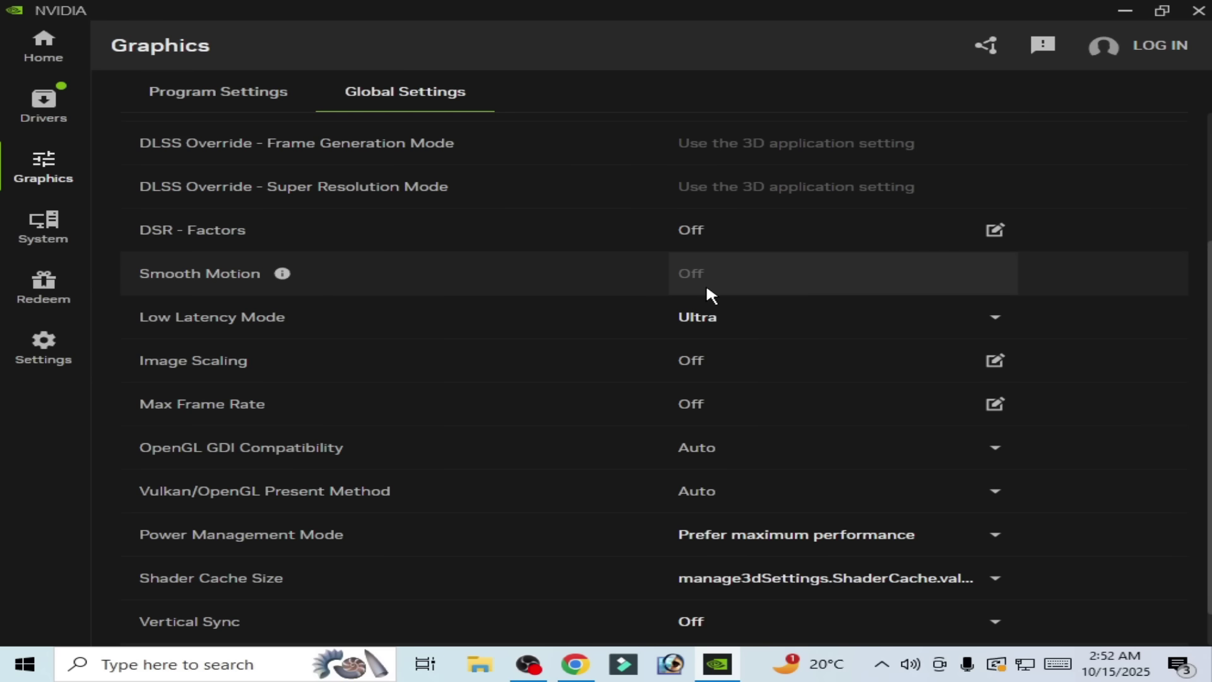
{"action": "left_click", "coordinate": [75, 350]}
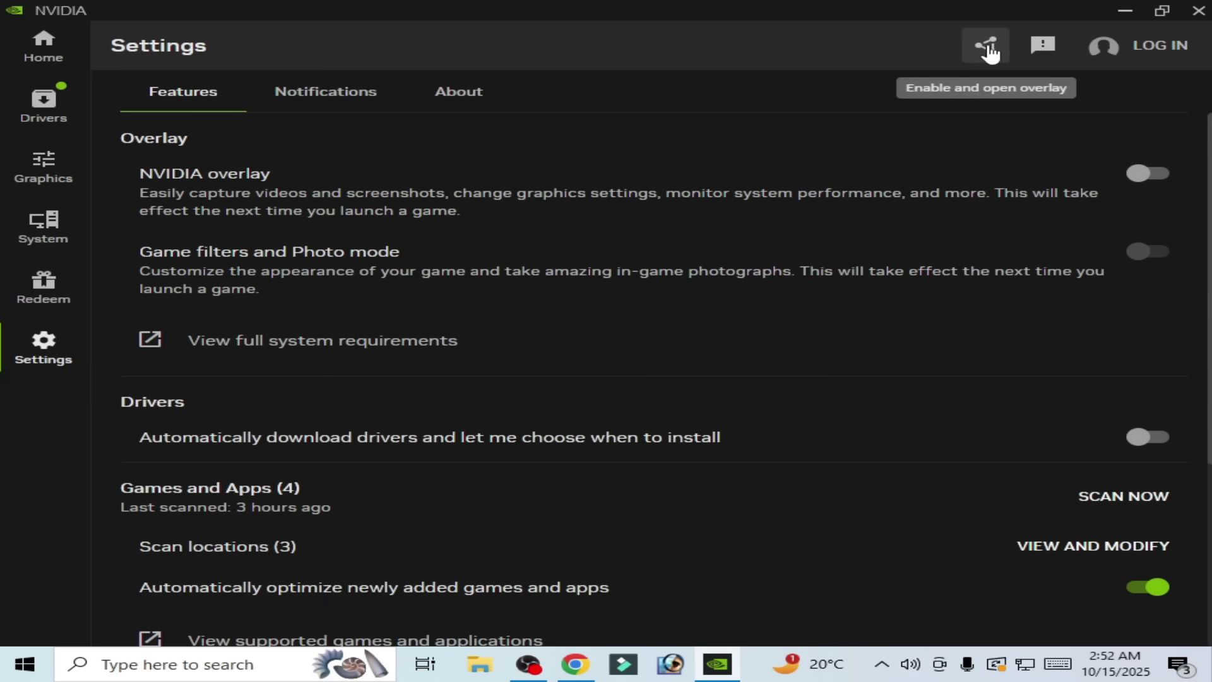
Step: Enable the NVIDIA overlay and toggle Instant Replay on and back off
{"action": "left_click", "coordinate": [989, 48]}
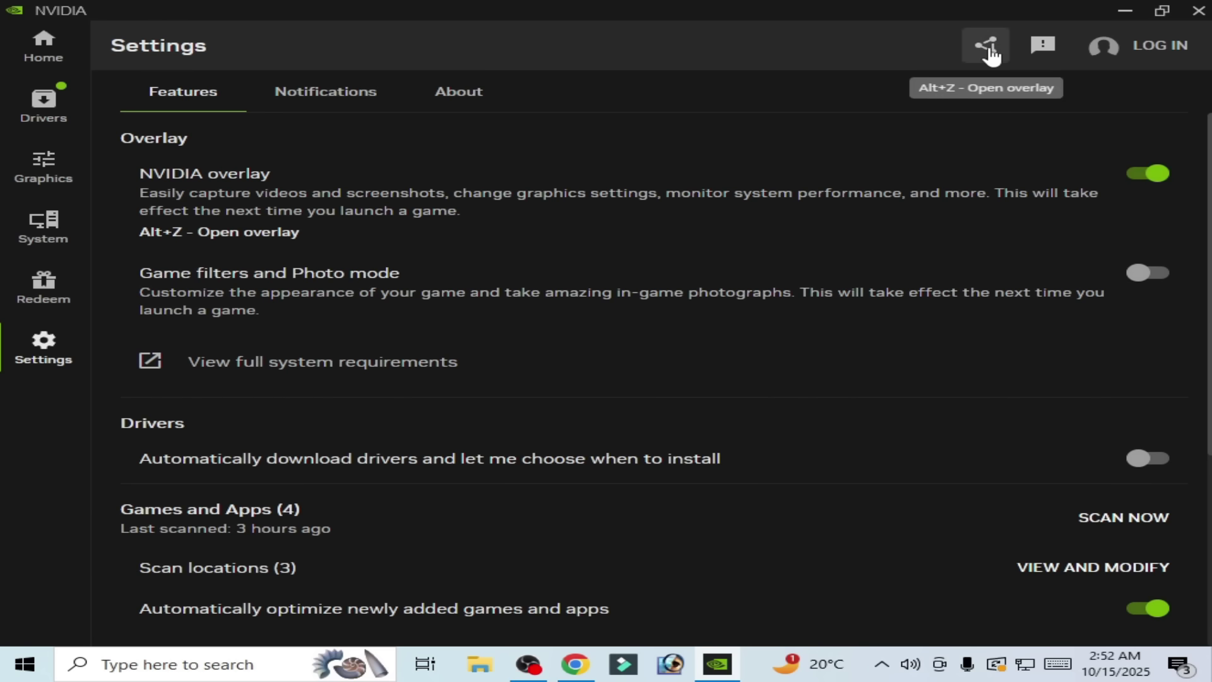
{"action": "left_click", "coordinate": [988, 48]}
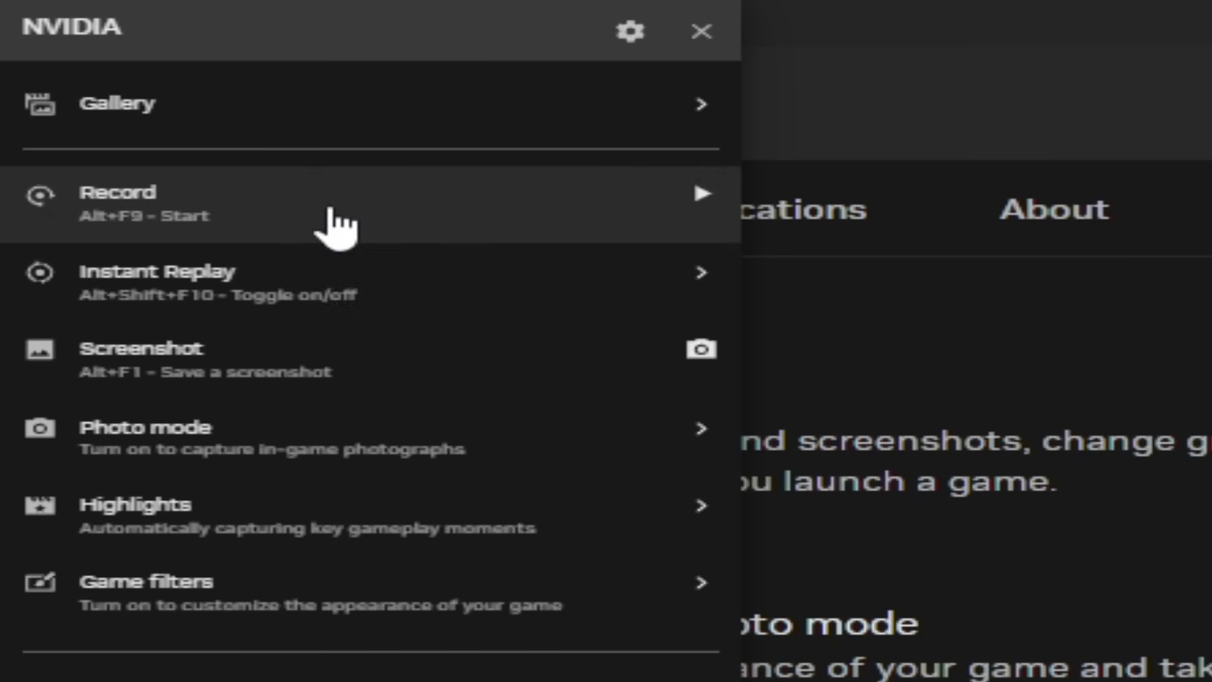
{"action": "left_click", "coordinate": [282, 297]}
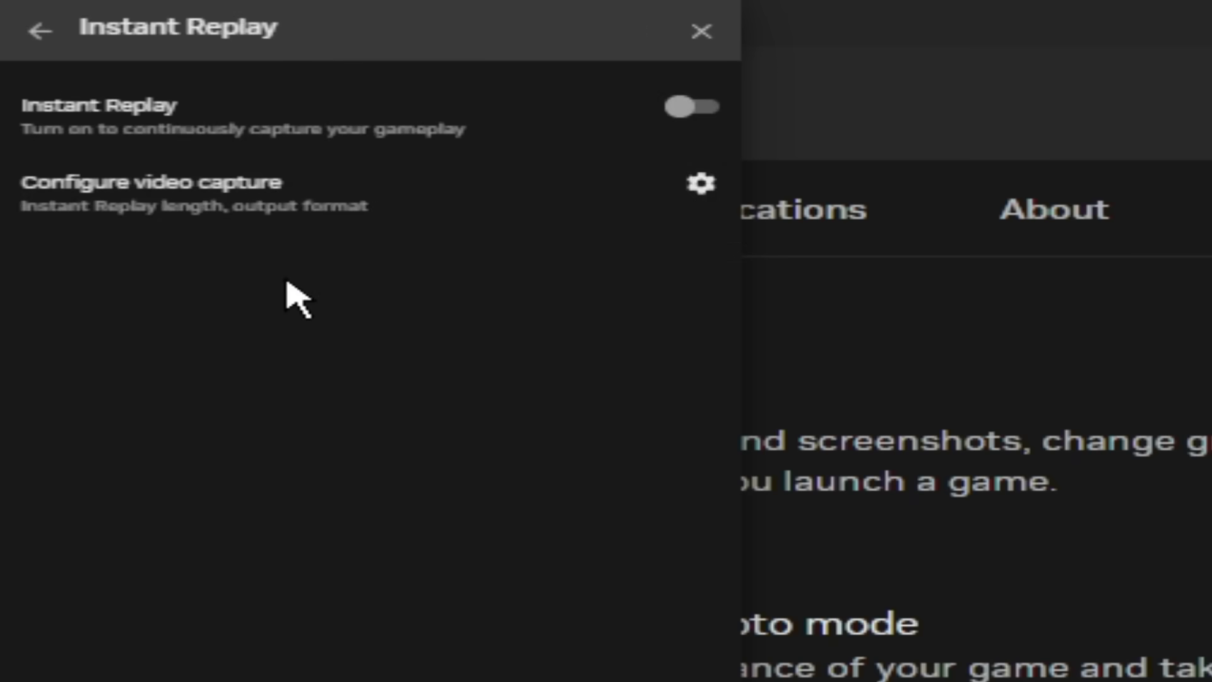
{"action": "left_click", "coordinate": [705, 106]}
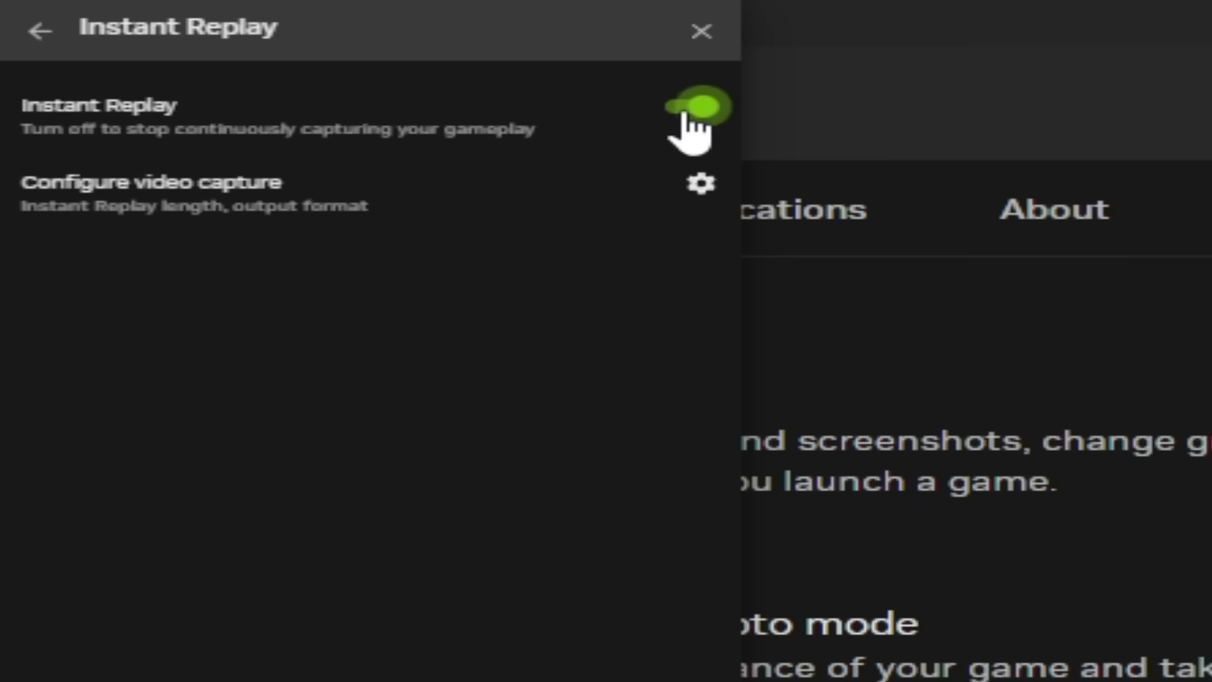
{"action": "left_click", "coordinate": [699, 110]}
Step: Dismiss the overlay, close NVIDIA App, and launch Ryujinx from its desktop shortcut
{"action": "key", "text": "alt+z"}
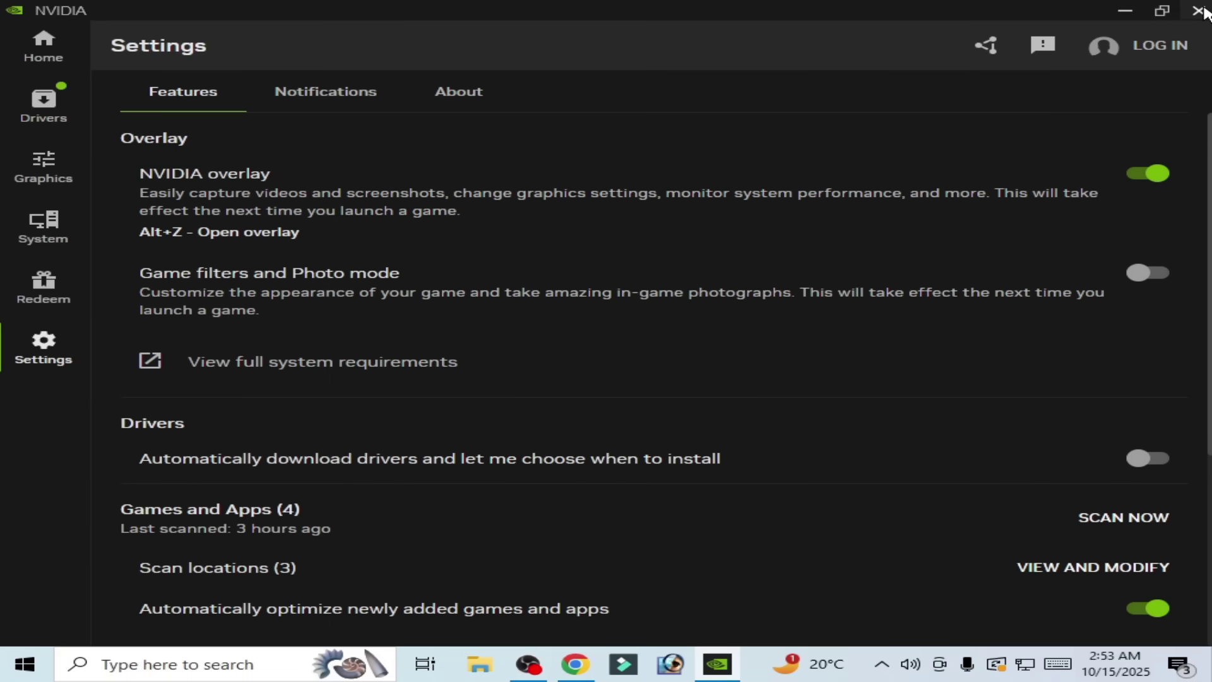
{"action": "left_click", "coordinate": [1197, 11]}
{"action": "double_click", "coordinate": [879, 289]}
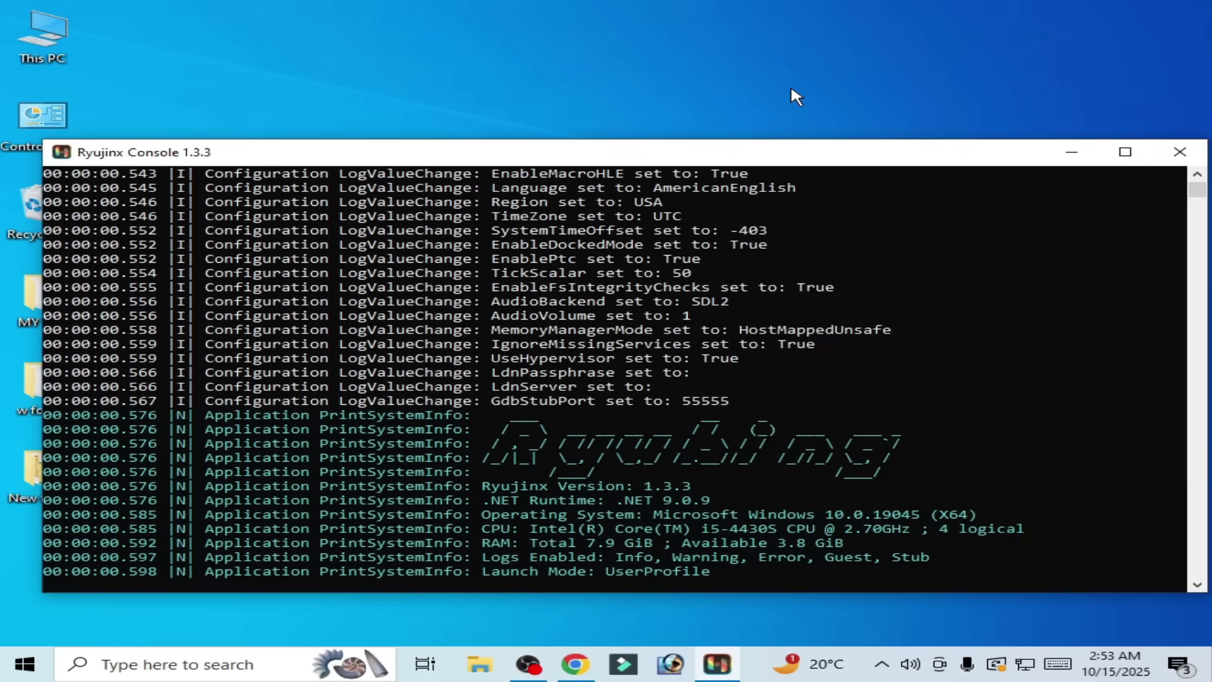
Step: Minimize the Ryujinx console and open Task Manager via a search for 'task'
{"action": "left_click", "coordinate": [1072, 151]}
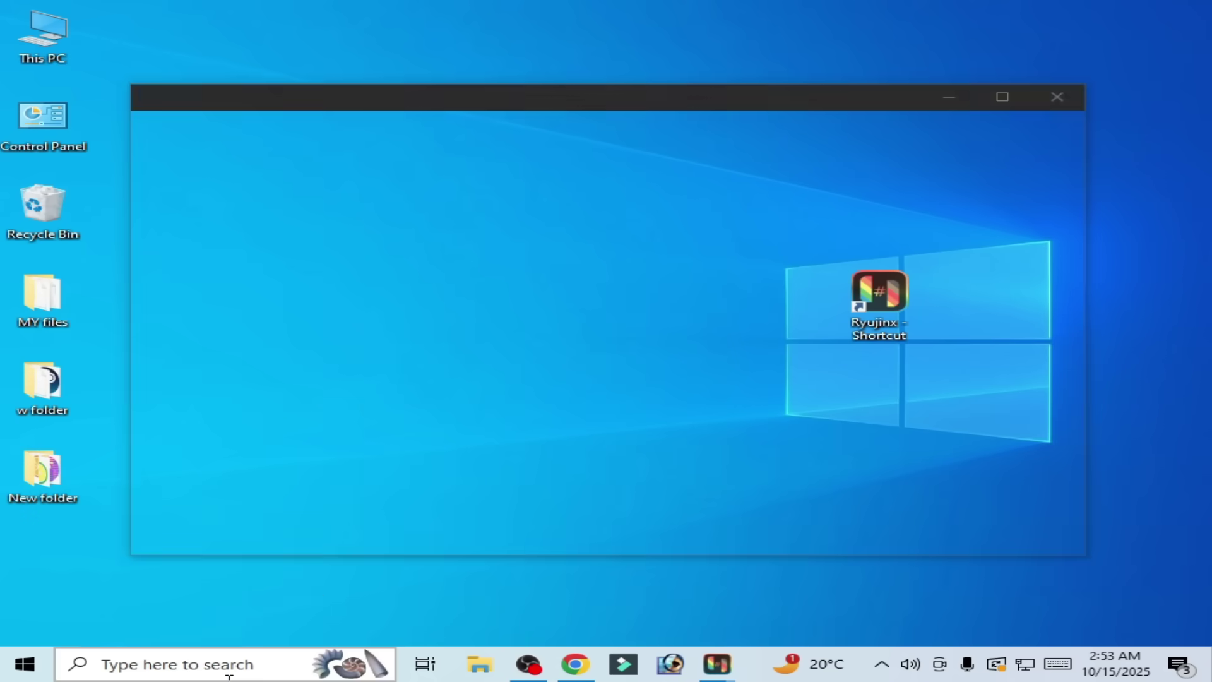
{"action": "left_click", "coordinate": [158, 664]}
{"action": "type", "text": "t"}
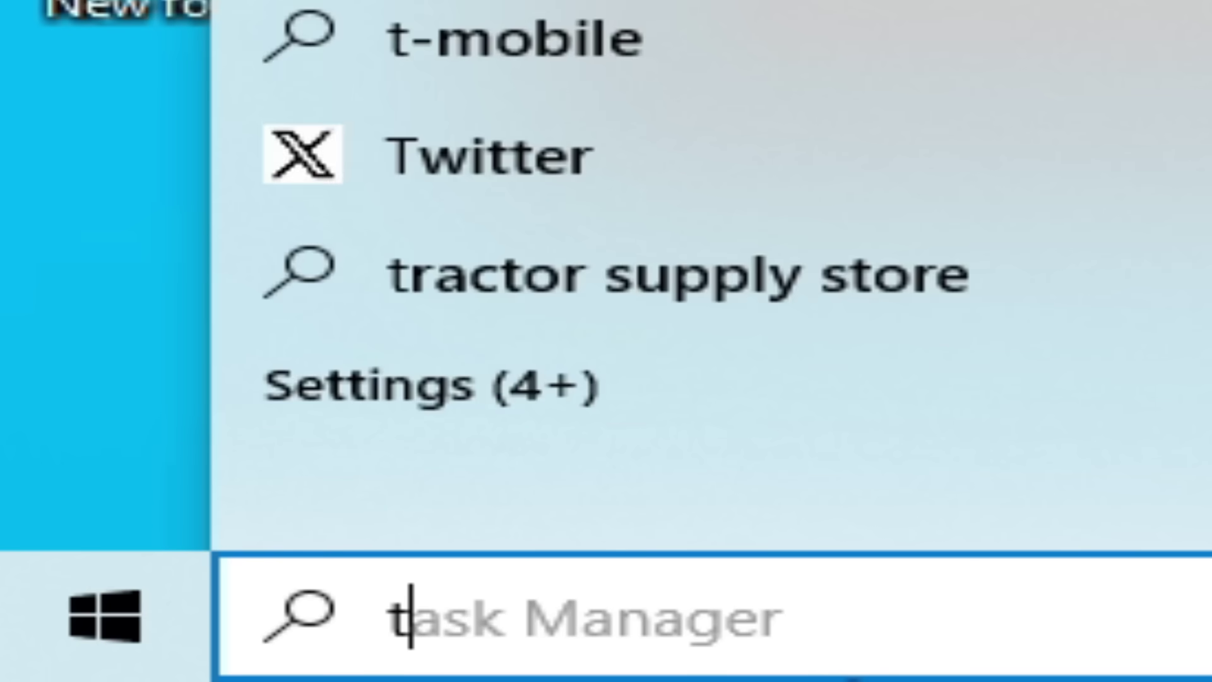
{"action": "type", "text": "ask"}
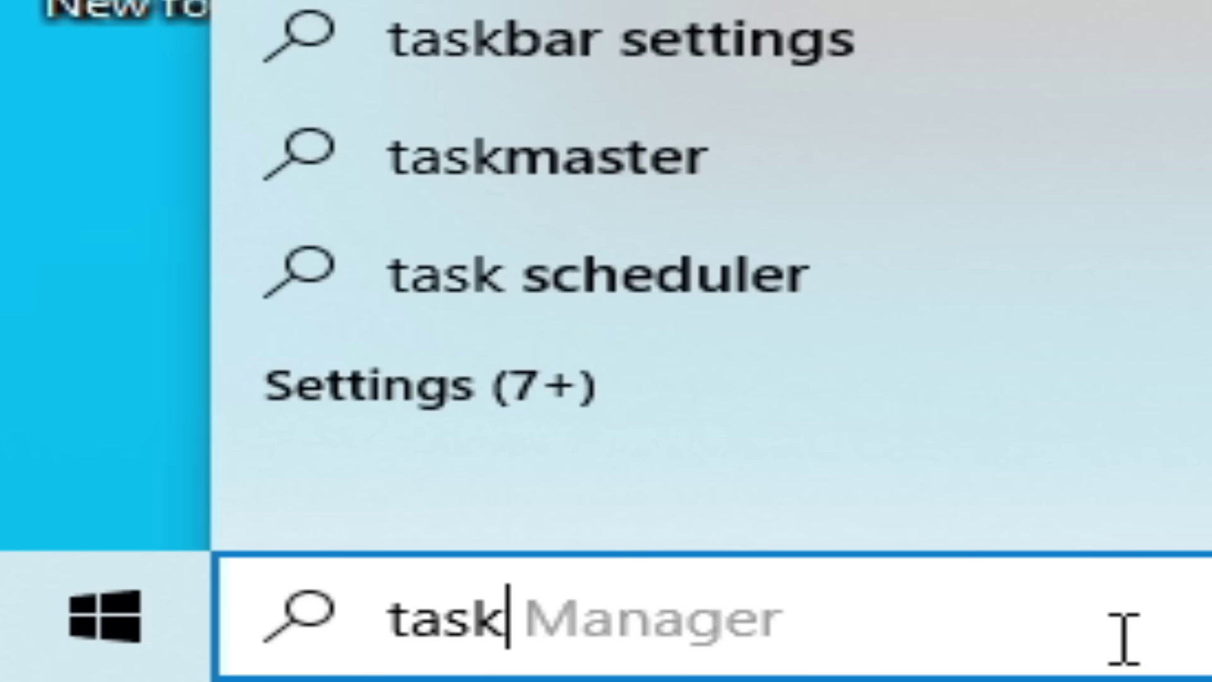
{"action": "key", "text": "Right"}
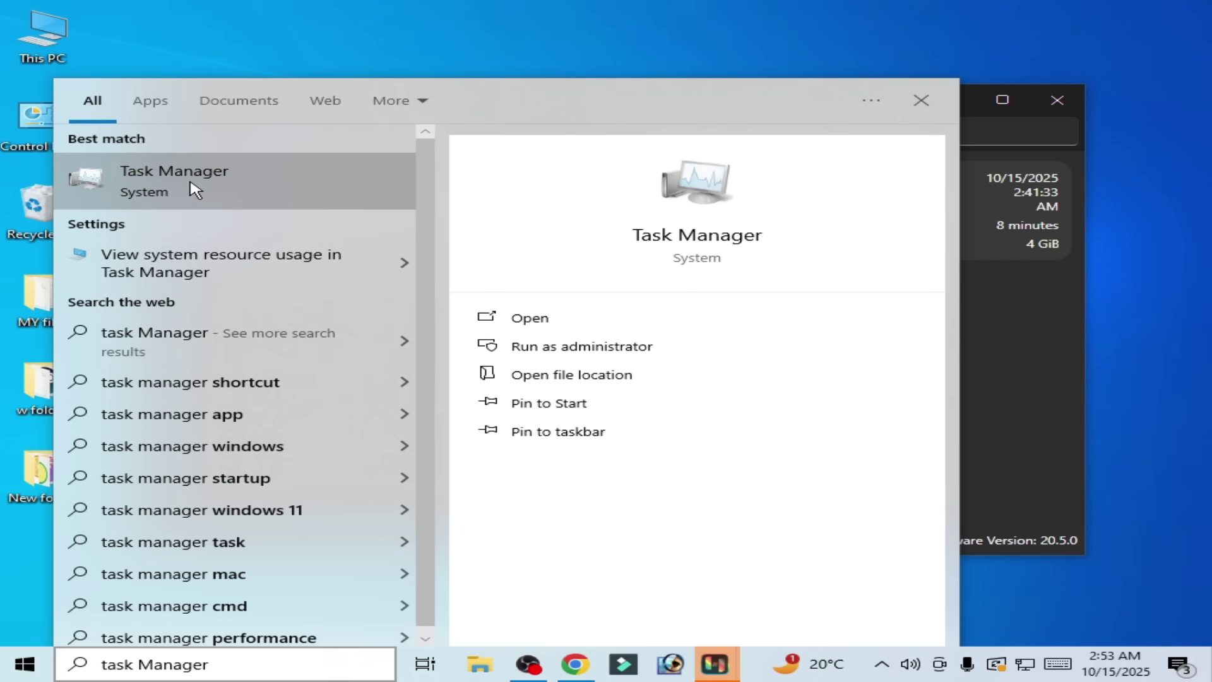
{"action": "left_click", "coordinate": [196, 190]}
Step: Set the Ryujinx.exe process priority to High in the Details tab and confirm
{"action": "right_click", "coordinate": [283, 328]}
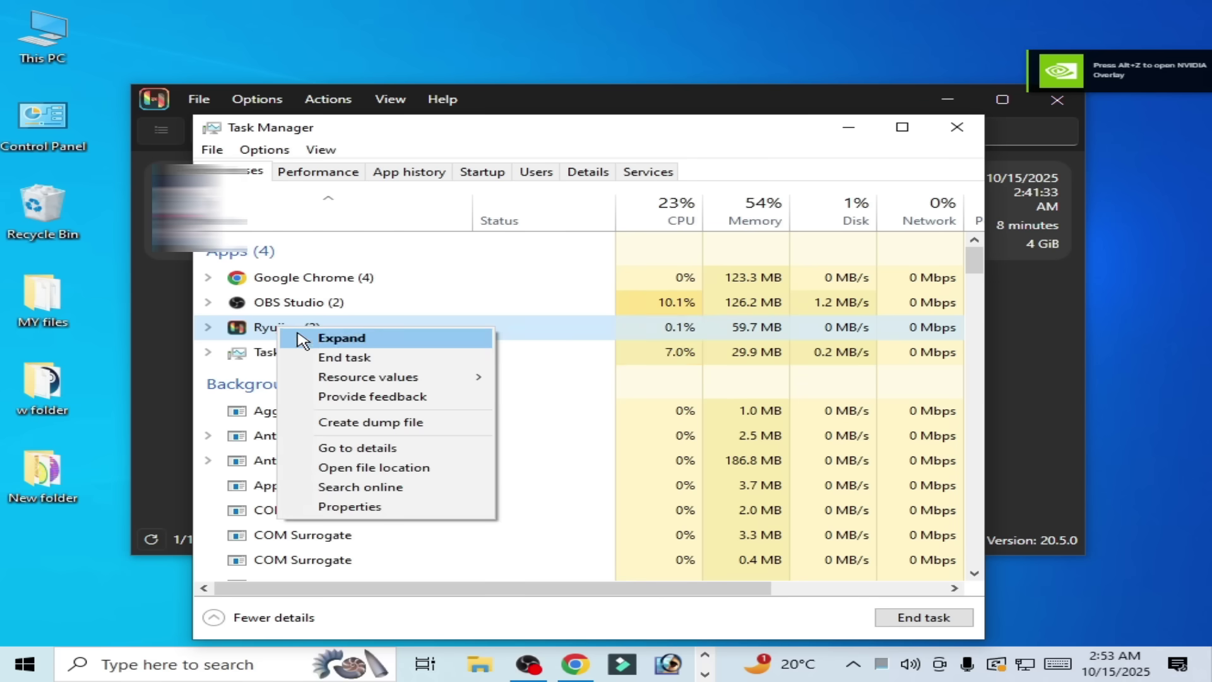
{"action": "left_click", "coordinate": [352, 449]}
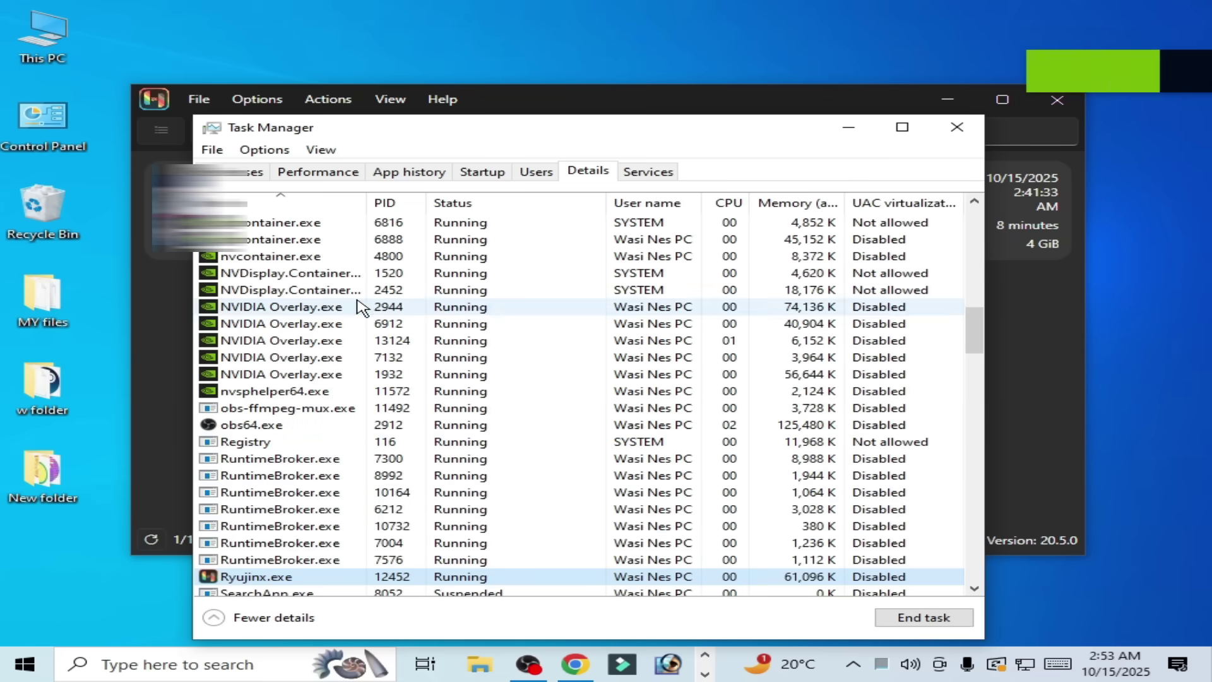
{"action": "right_click", "coordinate": [264, 580]}
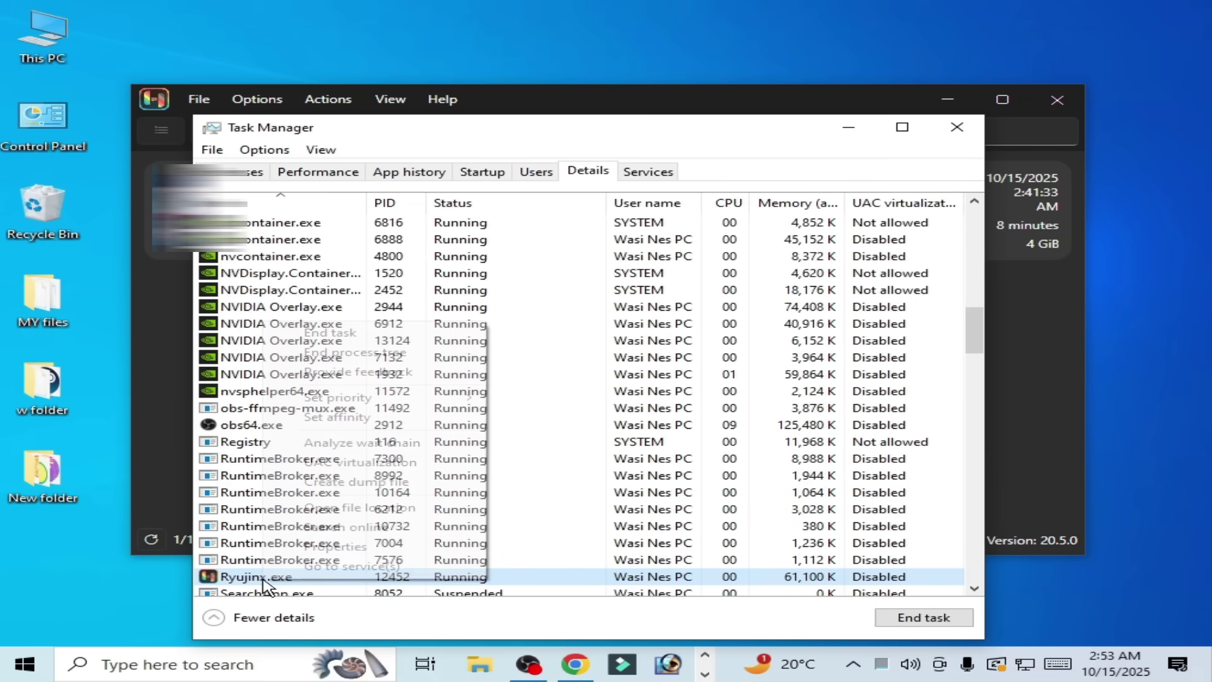
{"action": "mouse_move", "coordinate": [414, 406]}
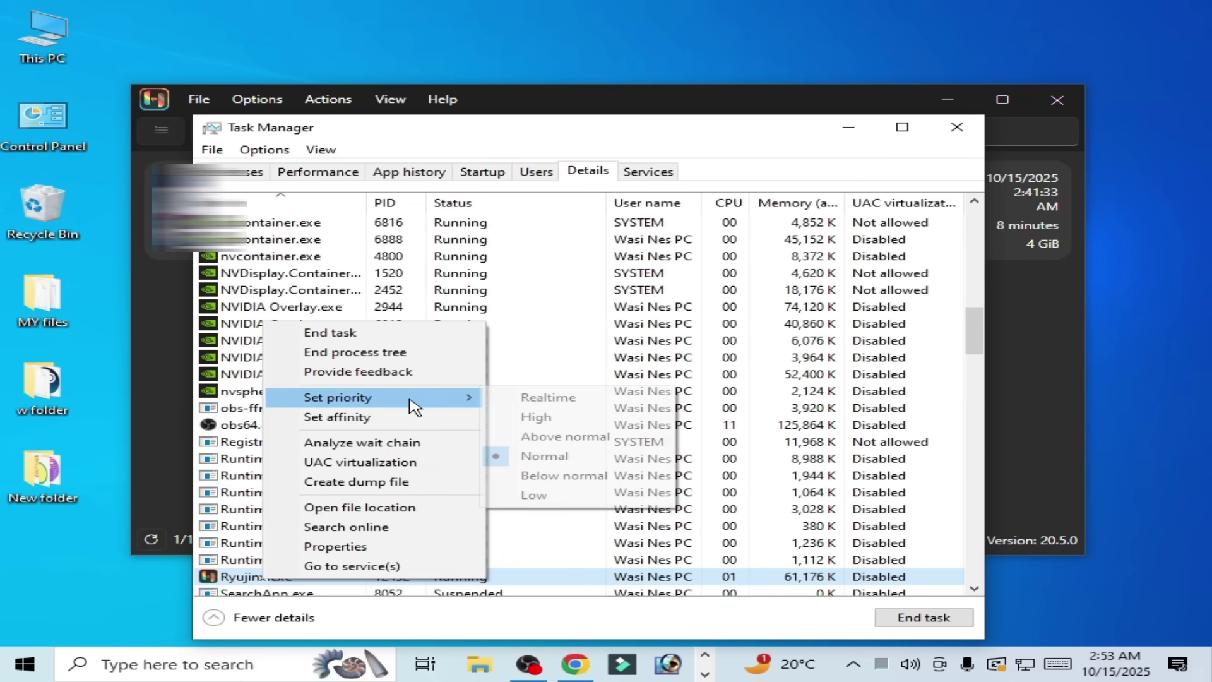
{"action": "left_click", "coordinate": [536, 417]}
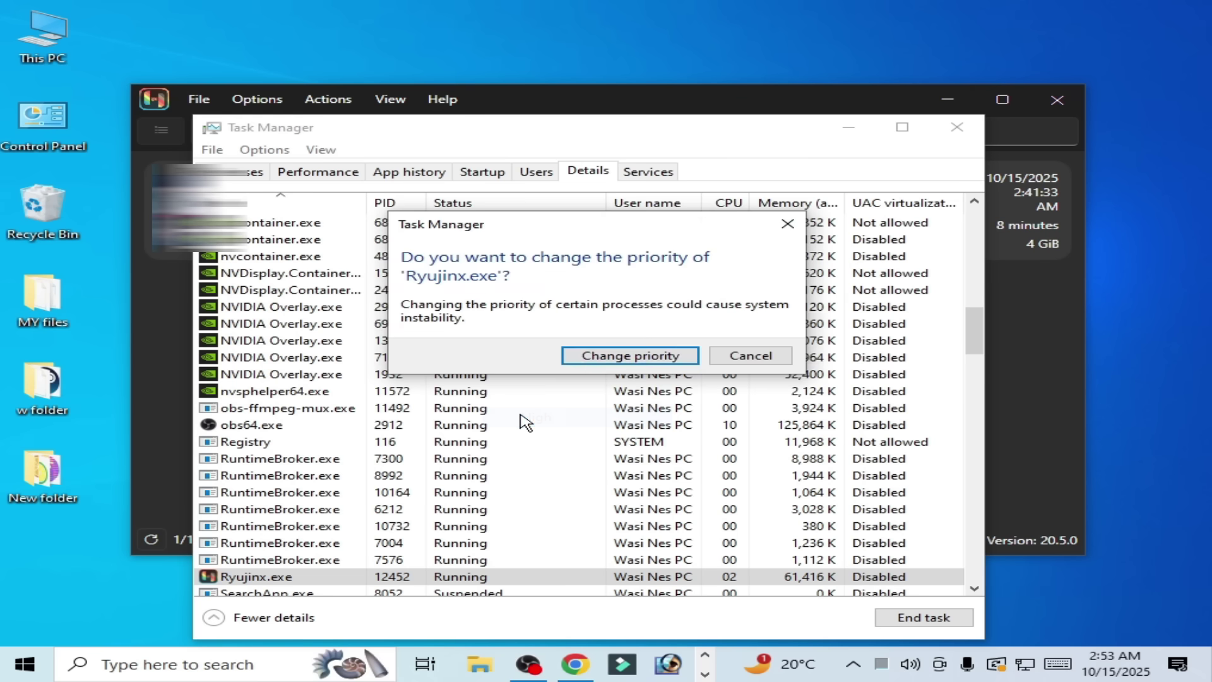
{"action": "left_click", "coordinate": [591, 357]}
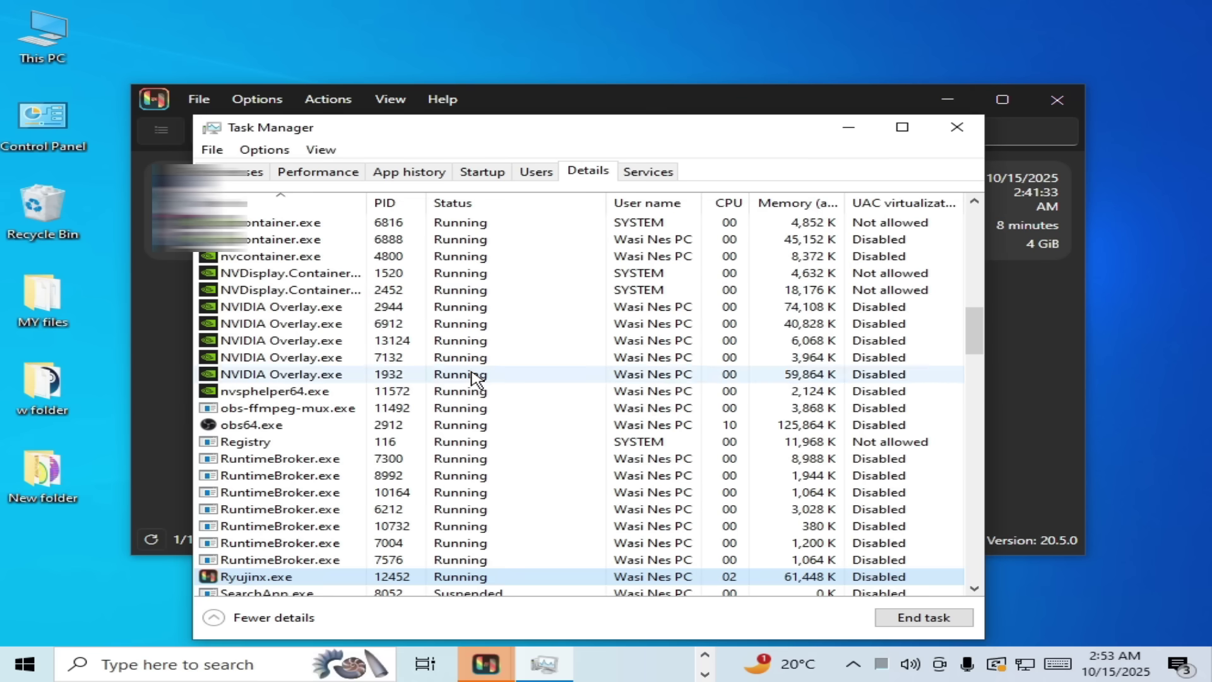
Step: Set VSync to Unbounded in Ryujinx's System settings and save
{"action": "left_click", "coordinate": [849, 127]}
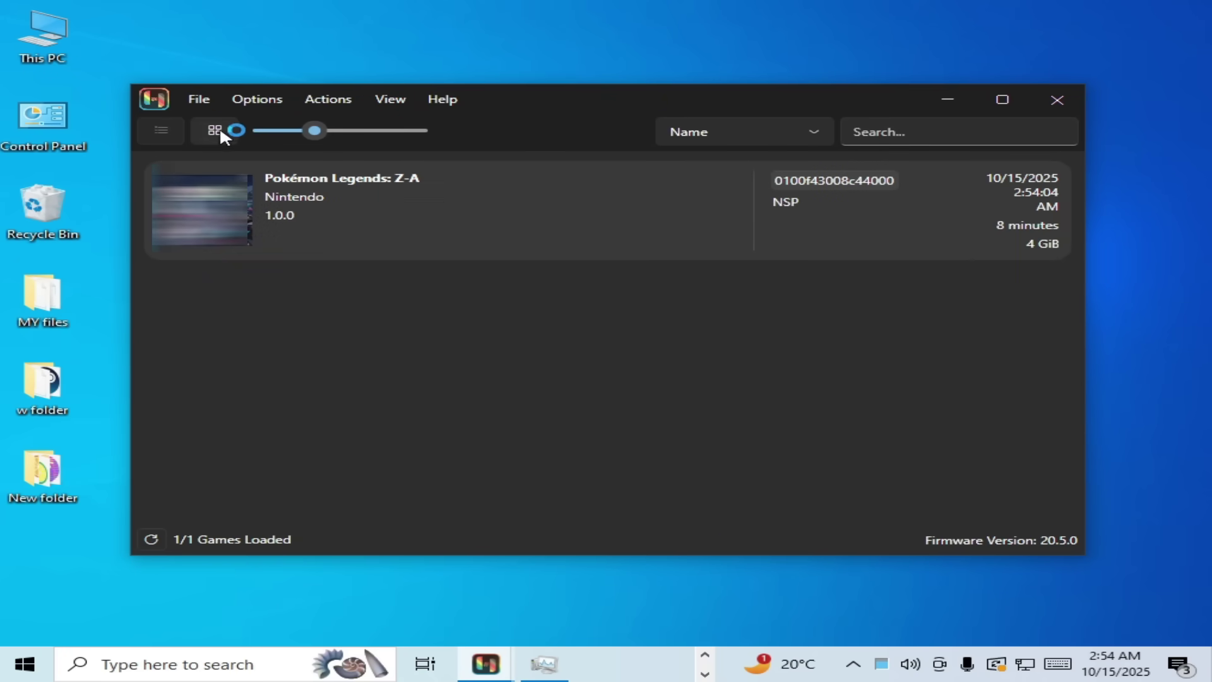
{"action": "left_click", "coordinate": [254, 103]}
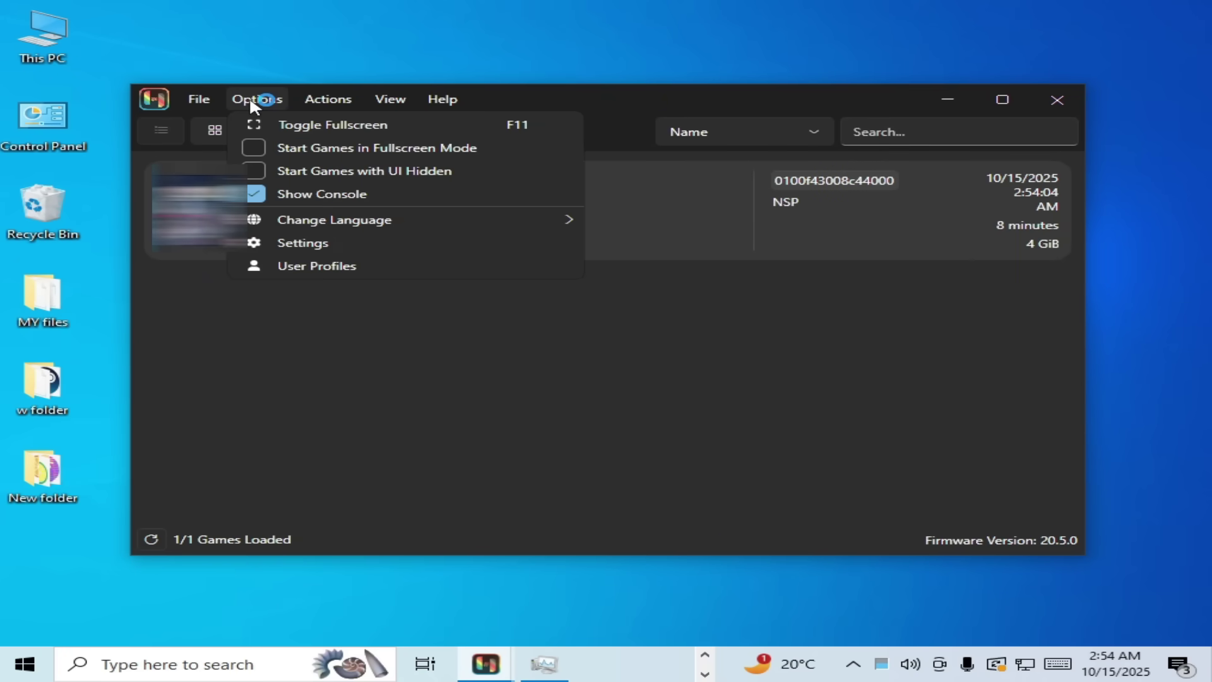
{"action": "left_click", "coordinate": [301, 241]}
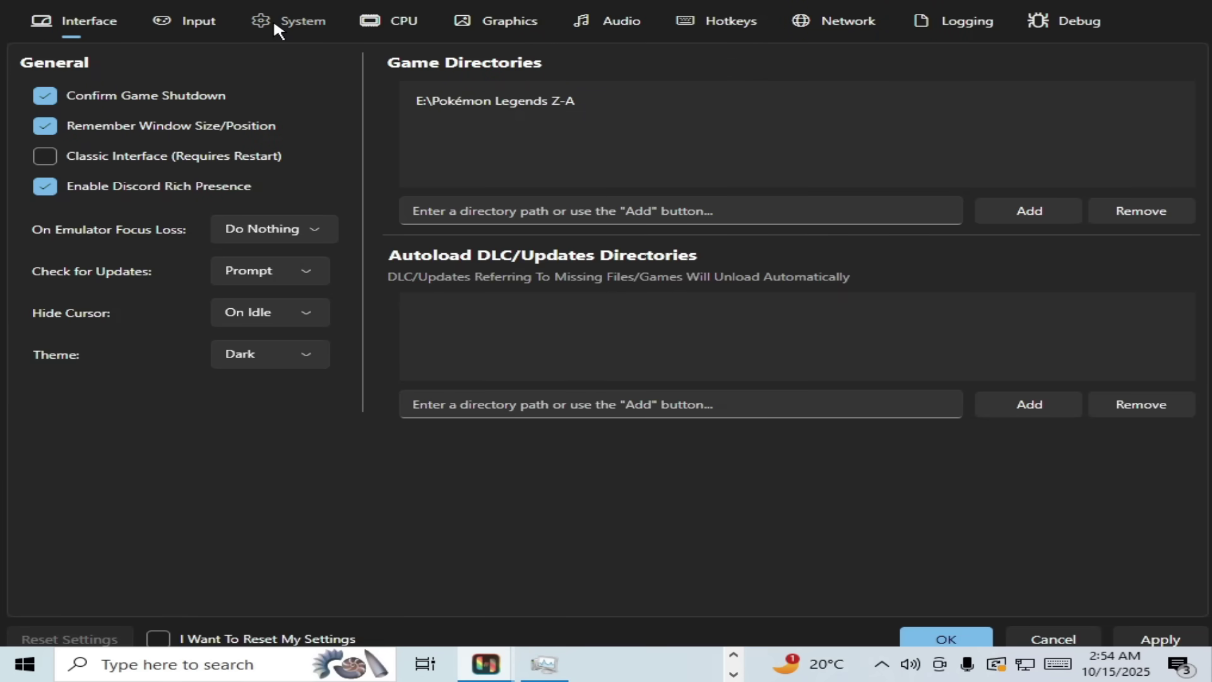
{"action": "left_click", "coordinate": [273, 18]}
{"action": "left_click", "coordinate": [418, 313]}
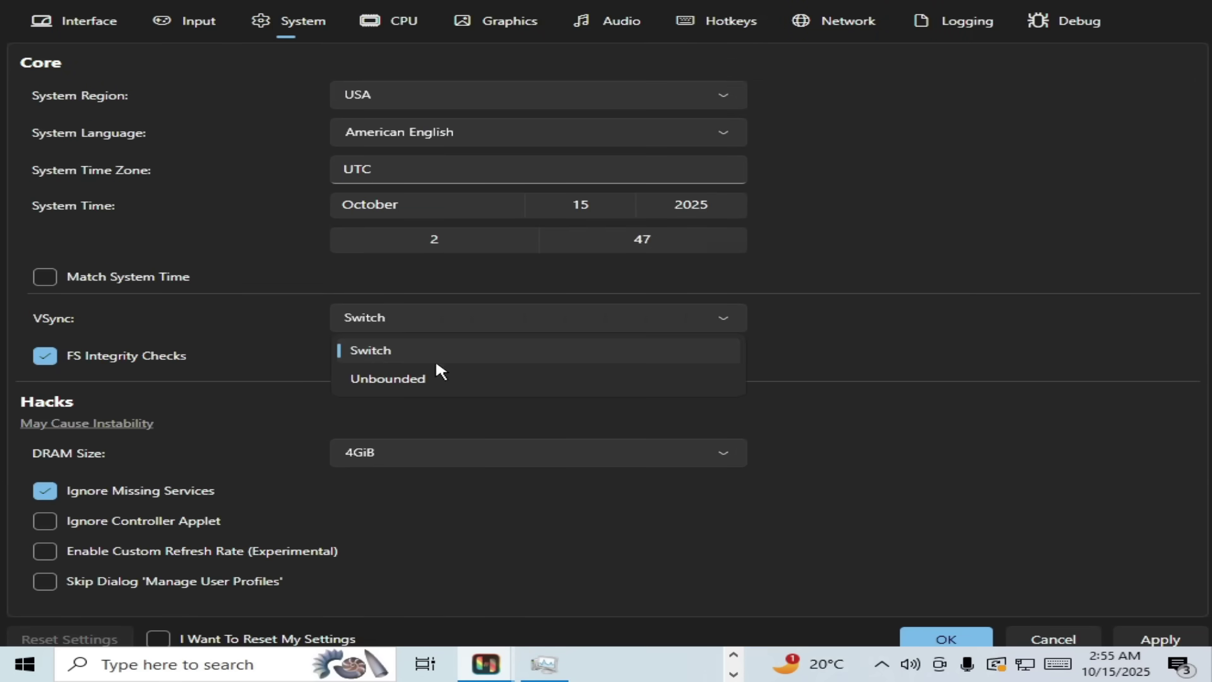
{"action": "left_click", "coordinate": [398, 378]}
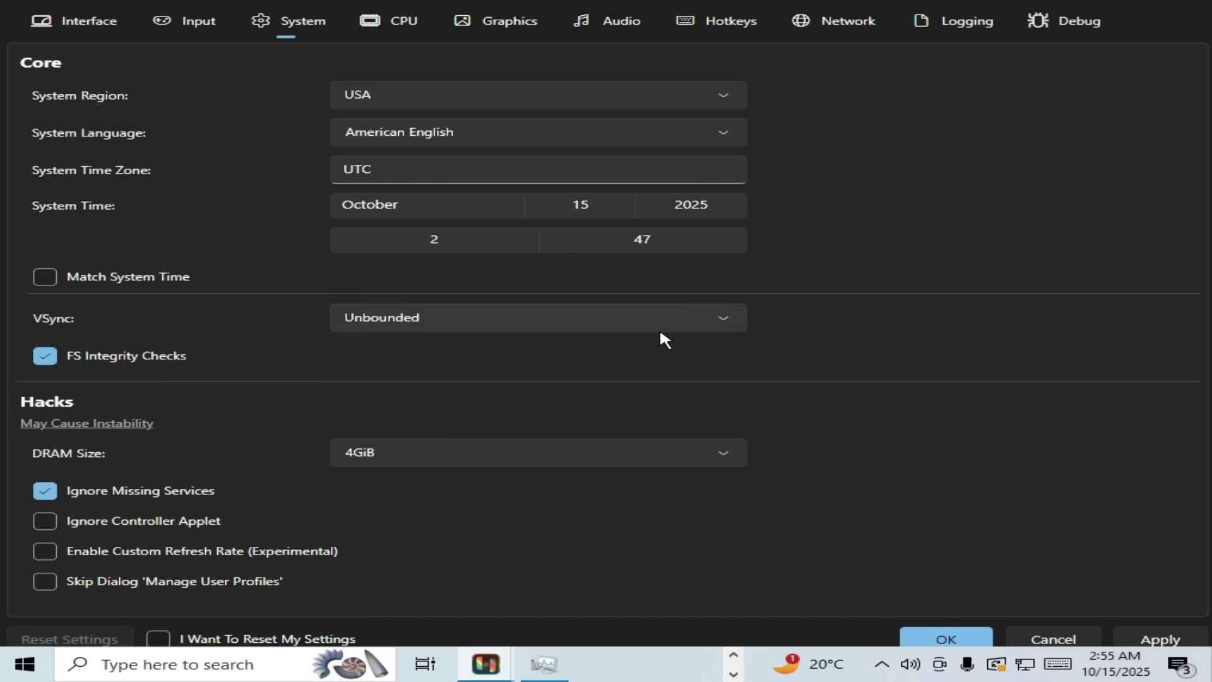
{"action": "left_click", "coordinate": [946, 639]}
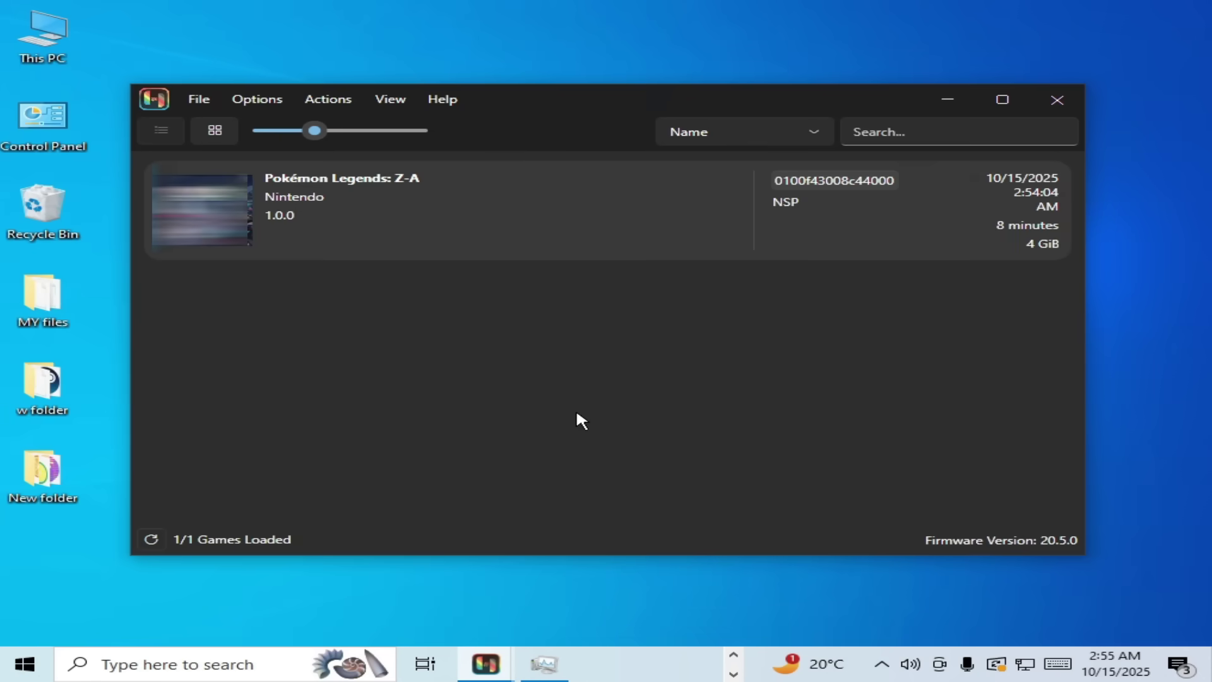
Step: Switch VSync to Switch, save, and toggle Pokémon Legends: Z-A's favorite status
{"action": "left_click", "coordinate": [268, 94]}
{"action": "left_click", "coordinate": [317, 242]}
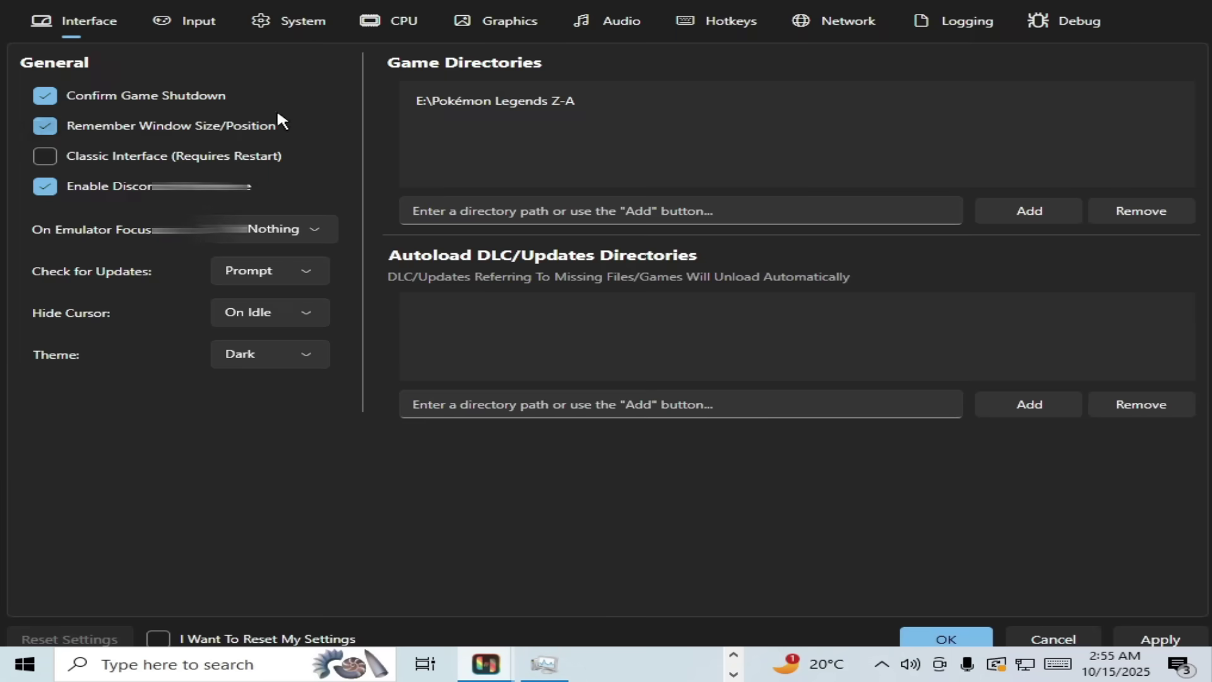
{"action": "left_click", "coordinate": [294, 21]}
{"action": "left_click", "coordinate": [495, 310]}
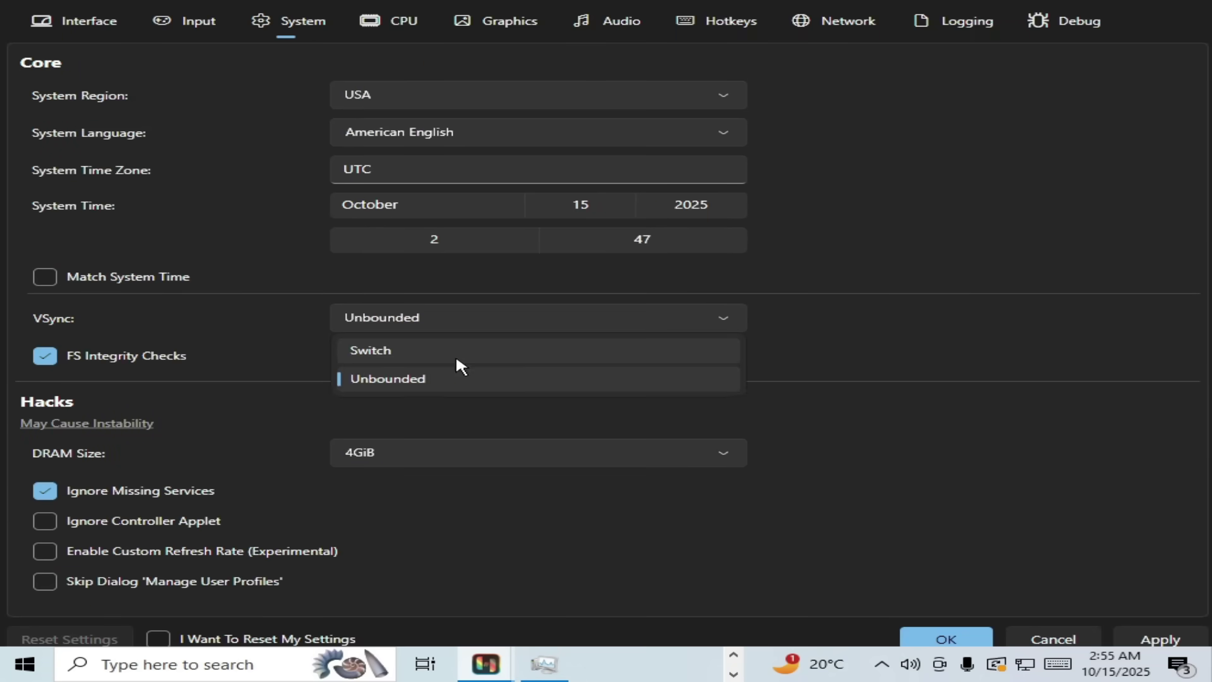
{"action": "left_click", "coordinate": [413, 350]}
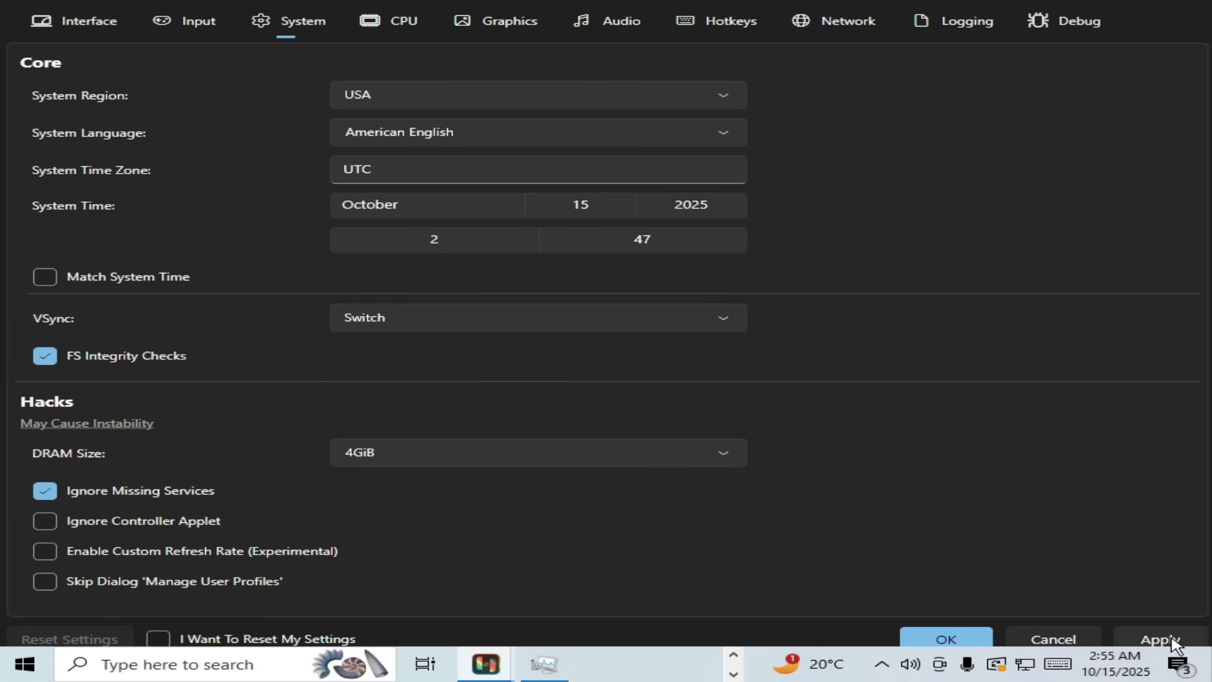
{"action": "left_click", "coordinate": [945, 636]}
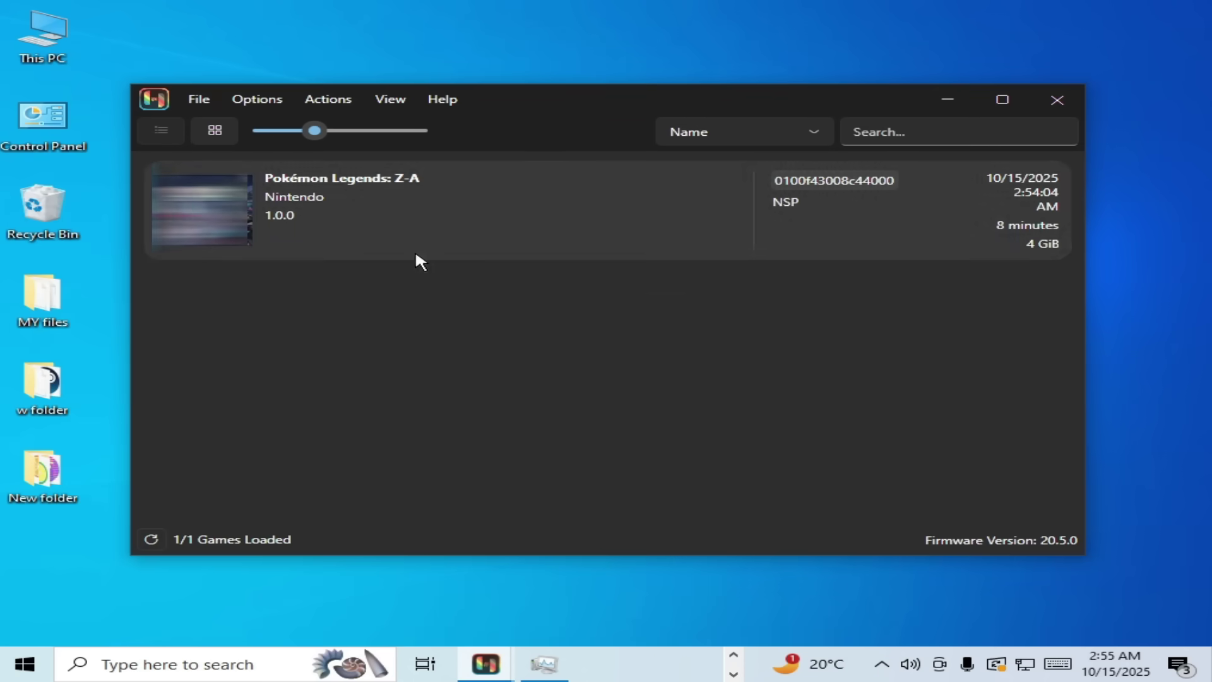
{"action": "right_click", "coordinate": [372, 201]}
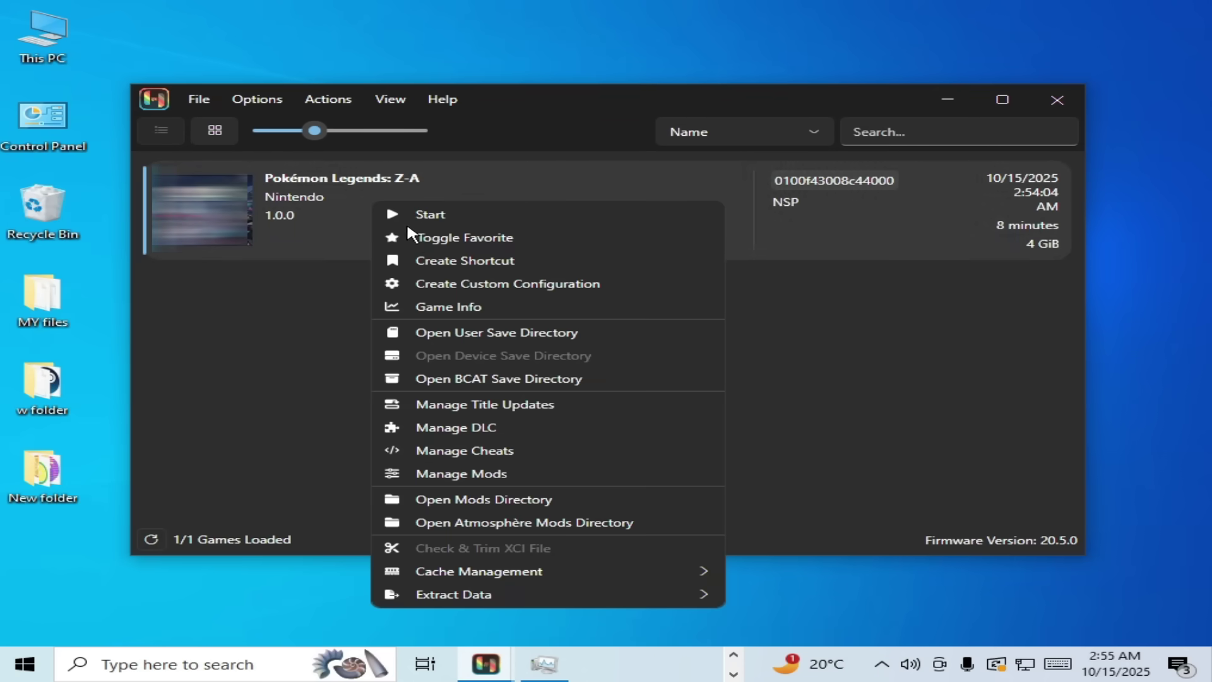
{"action": "left_click", "coordinate": [389, 238]}
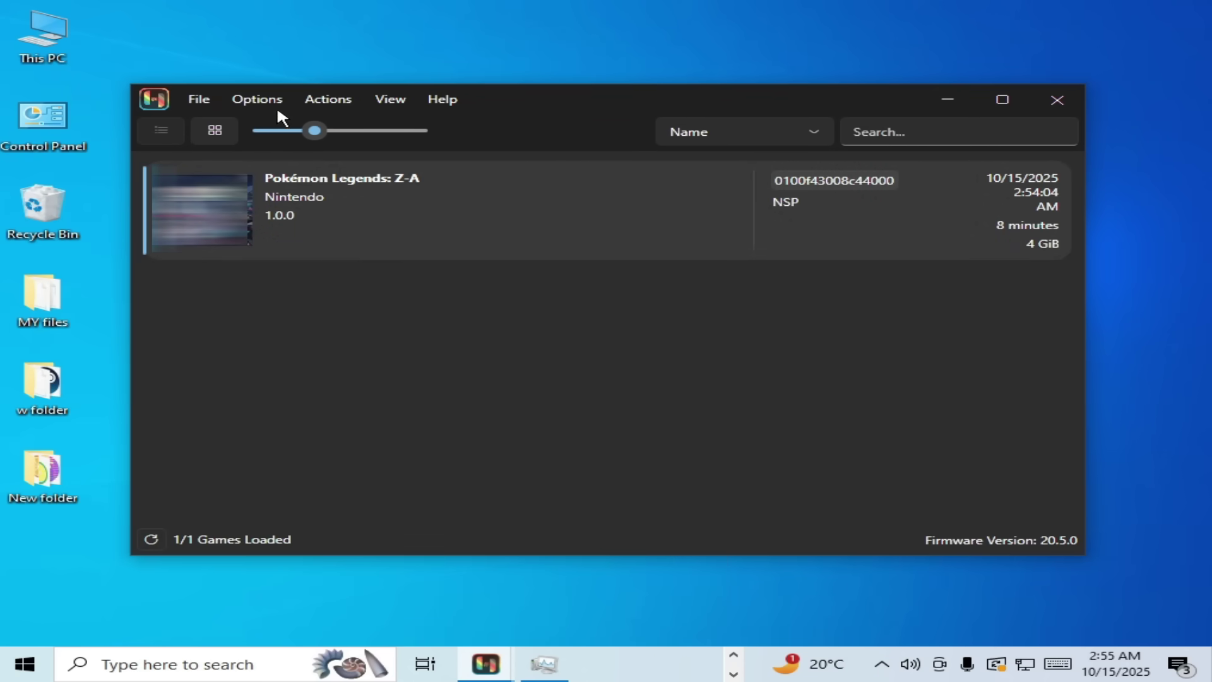
Step: Set VSync back to Unbounded, apply, and close the settings
{"action": "left_click", "coordinate": [264, 96]}
{"action": "left_click", "coordinate": [296, 240]}
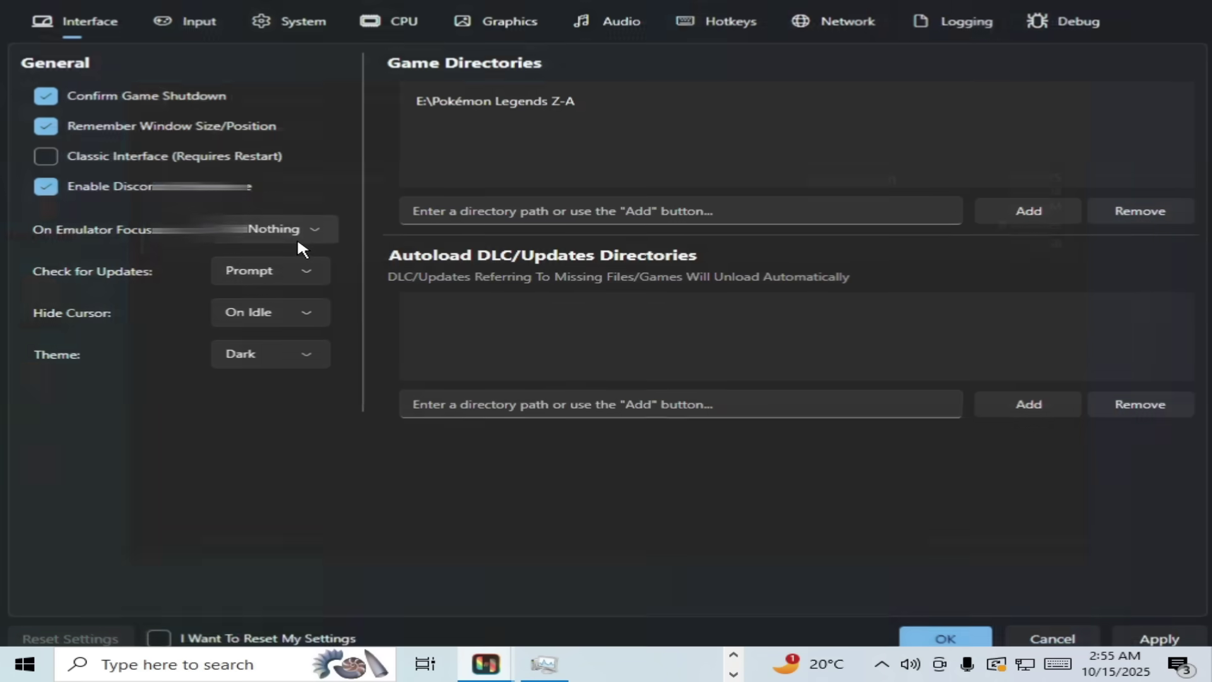
{"action": "left_click", "coordinate": [300, 17]}
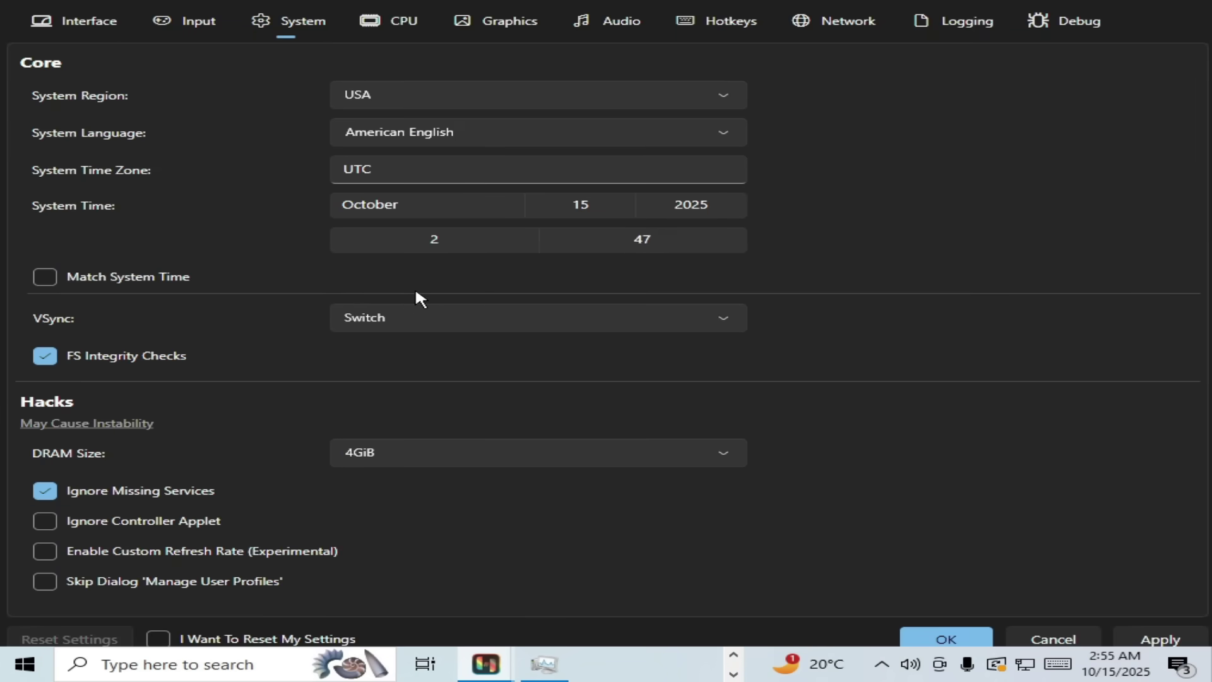
{"action": "left_click", "coordinate": [455, 318]}
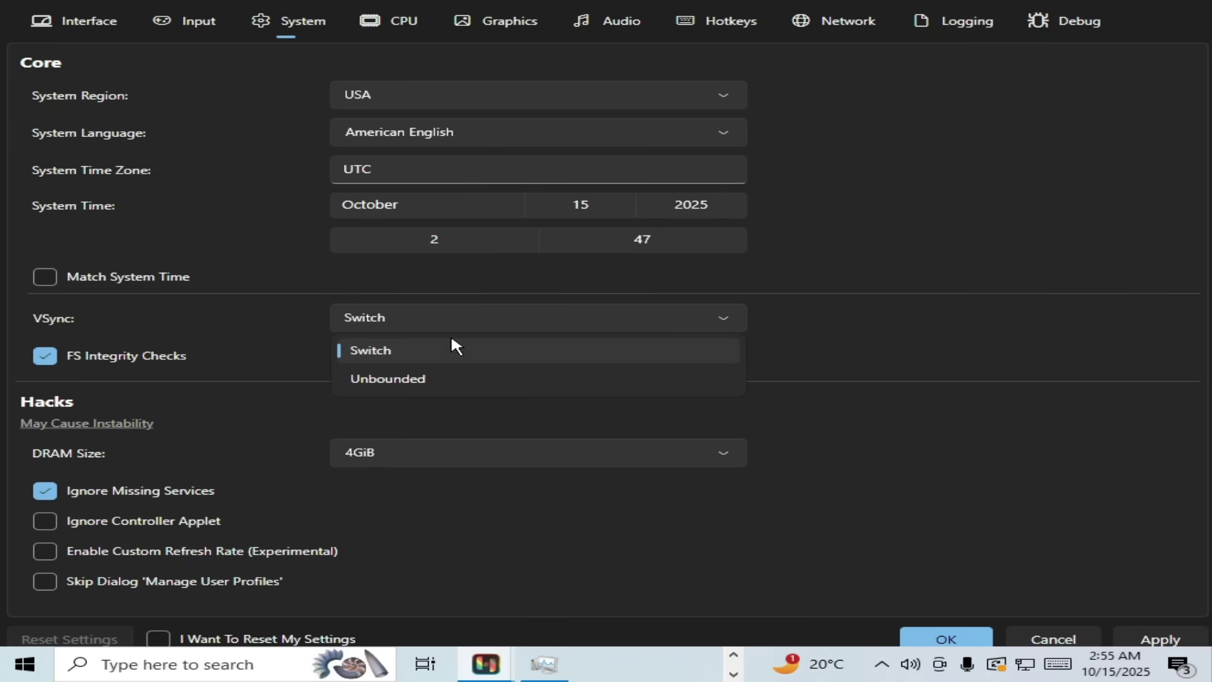
{"action": "left_click", "coordinate": [427, 374]}
{"action": "left_click", "coordinate": [1155, 639]}
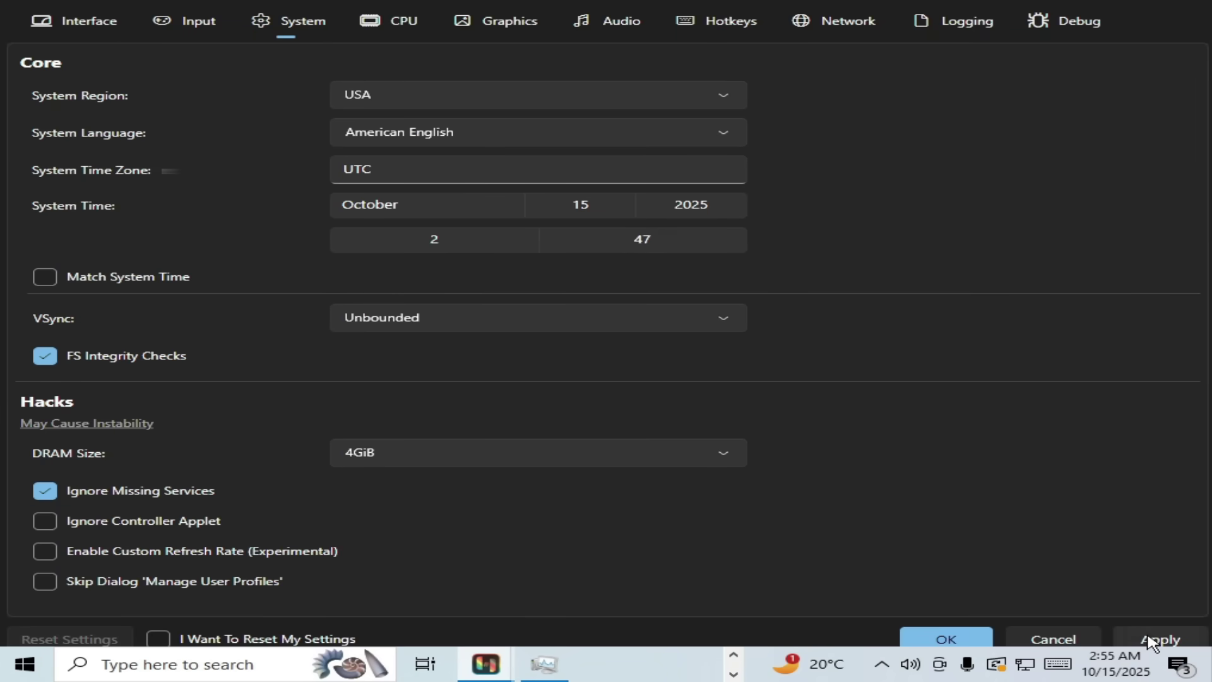
{"action": "left_click", "coordinate": [947, 639]}
{"action": "right_click", "coordinate": [382, 203]}
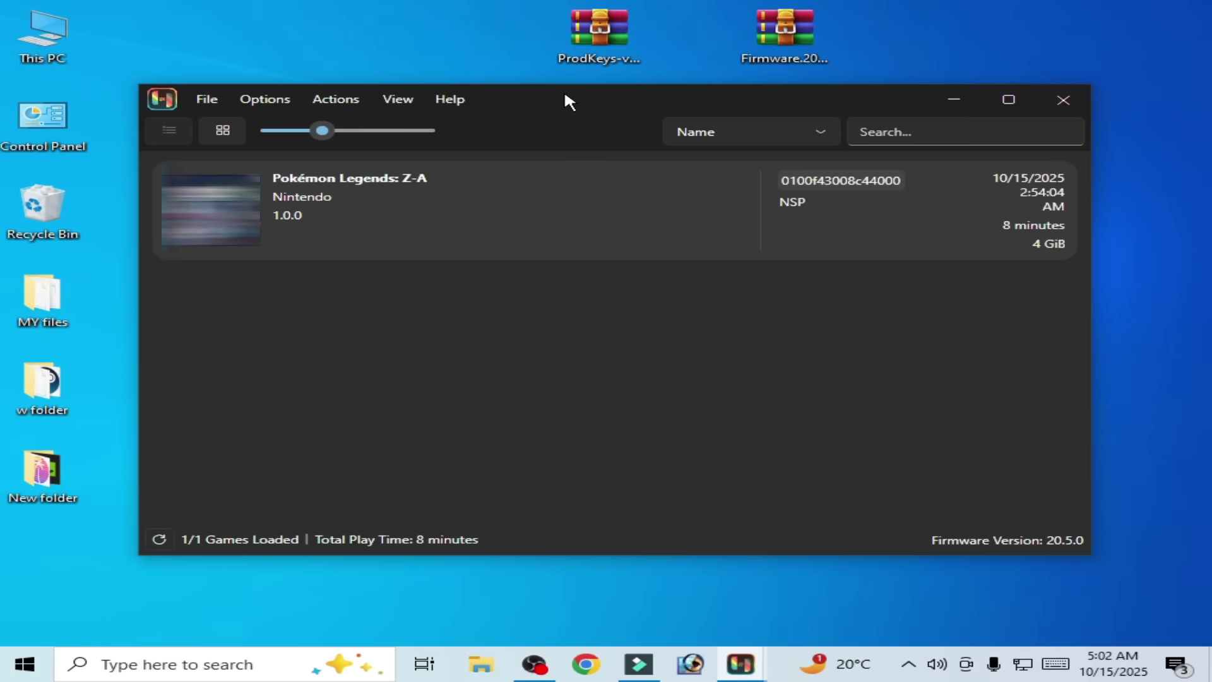
Step: Select the Firmware.20.5.0 archive on the desktop, then open Ryujinx's File menu
{"action": "left_click", "coordinate": [785, 45]}
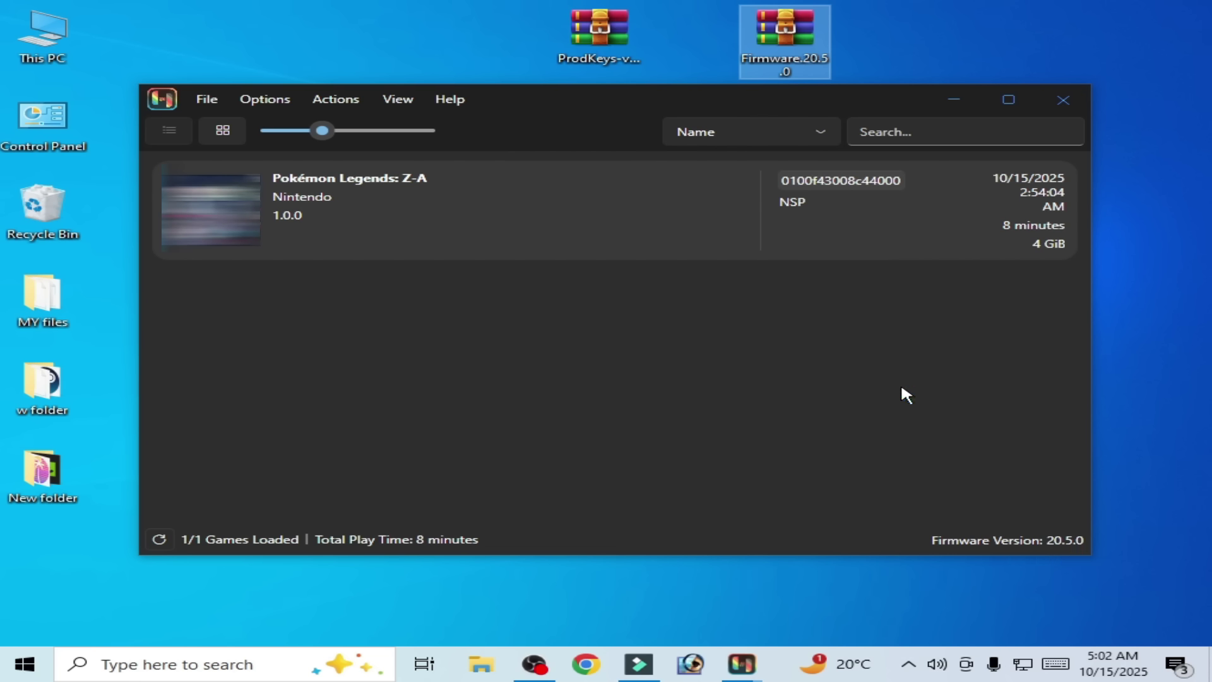
{"action": "left_click", "coordinate": [197, 99]}
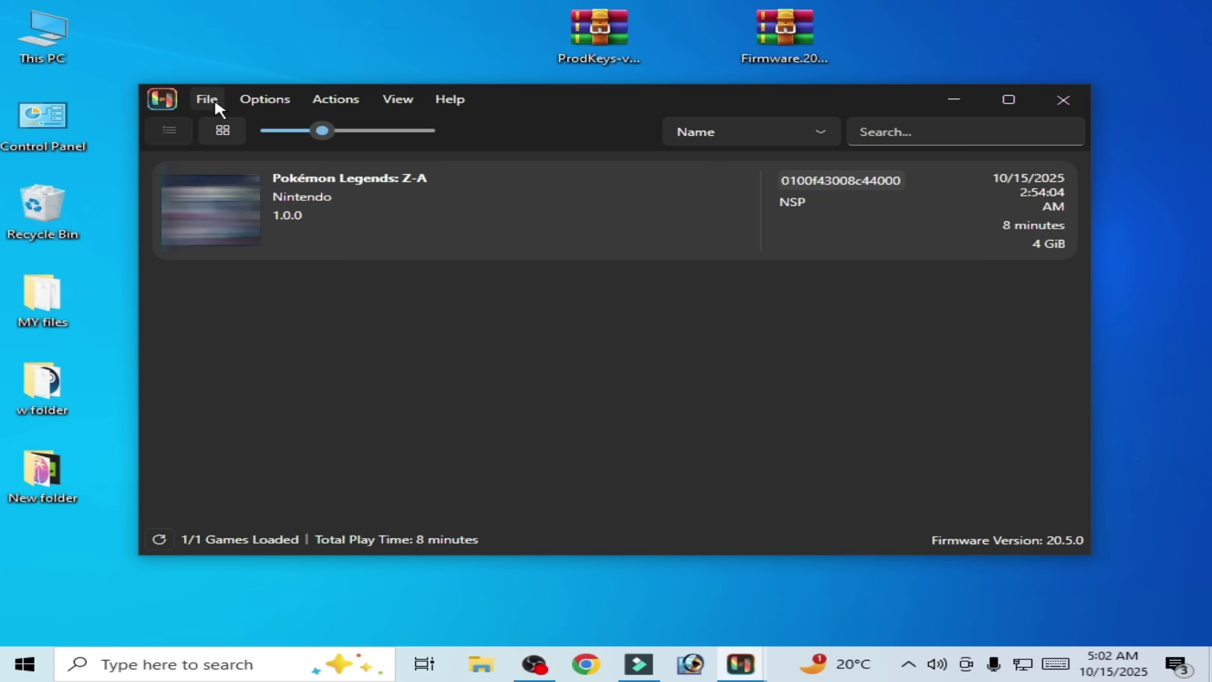
Step: Open the Ryujinx data folder's system subfolder and delete the old prod.keys
{"action": "left_click", "coordinate": [286, 221]}
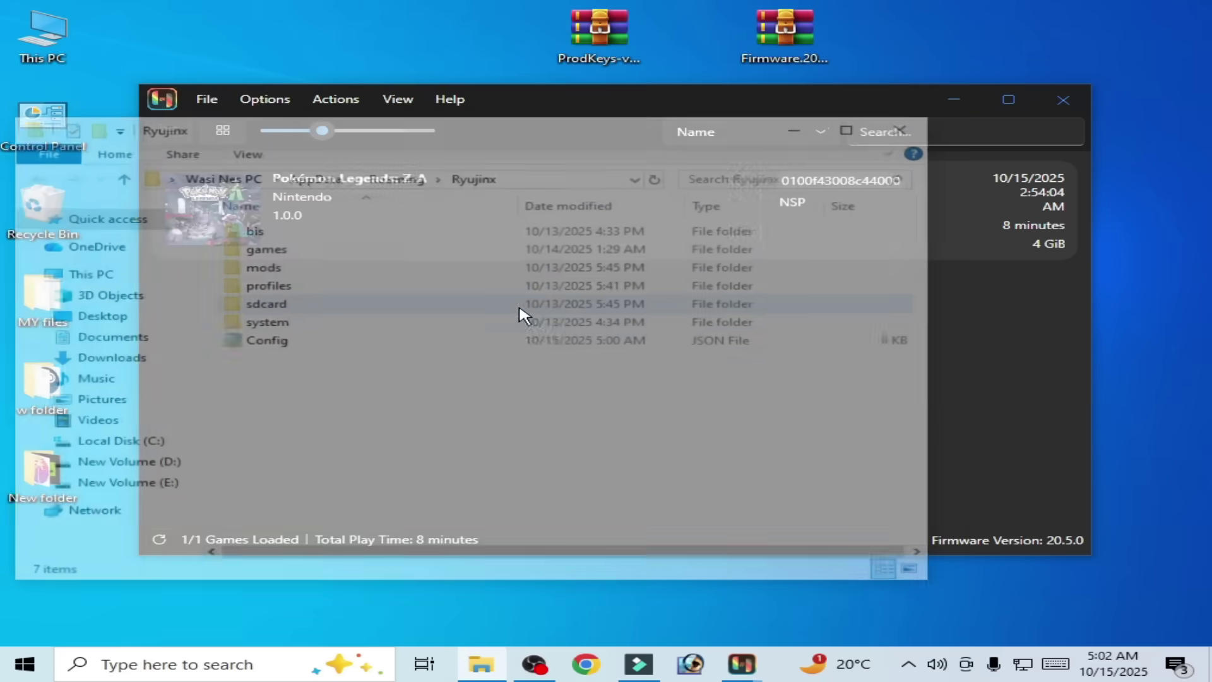
{"action": "double_click", "coordinate": [274, 322]}
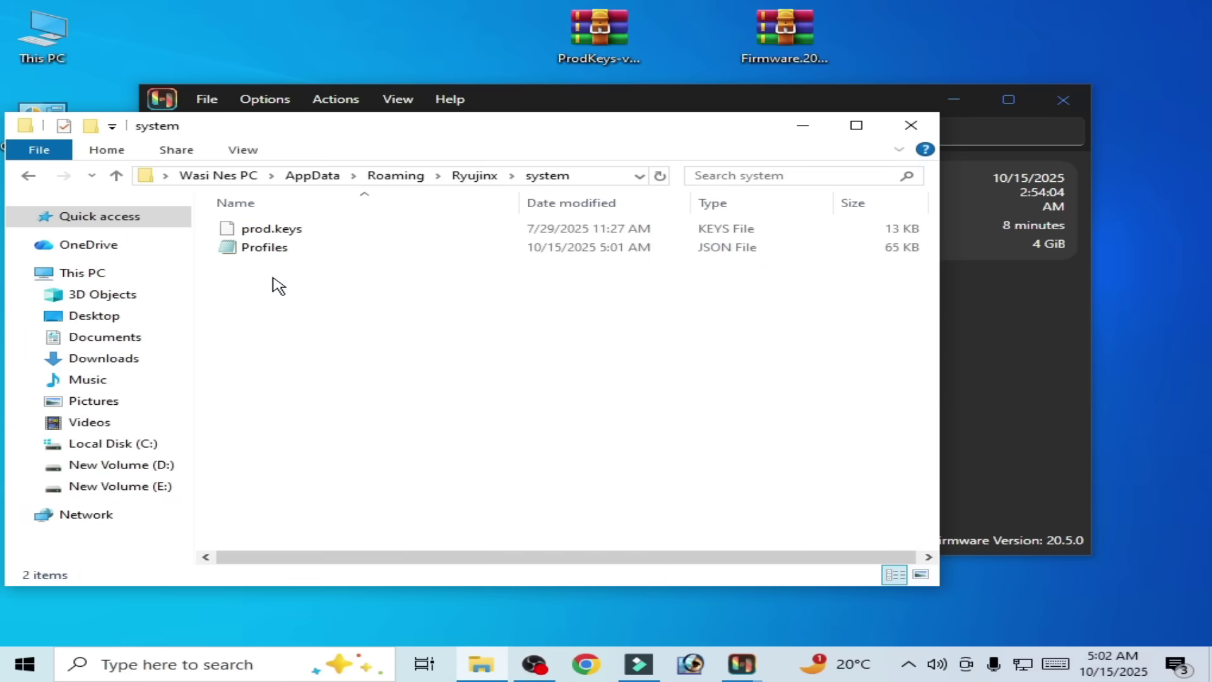
{"action": "right_click", "coordinate": [266, 230]}
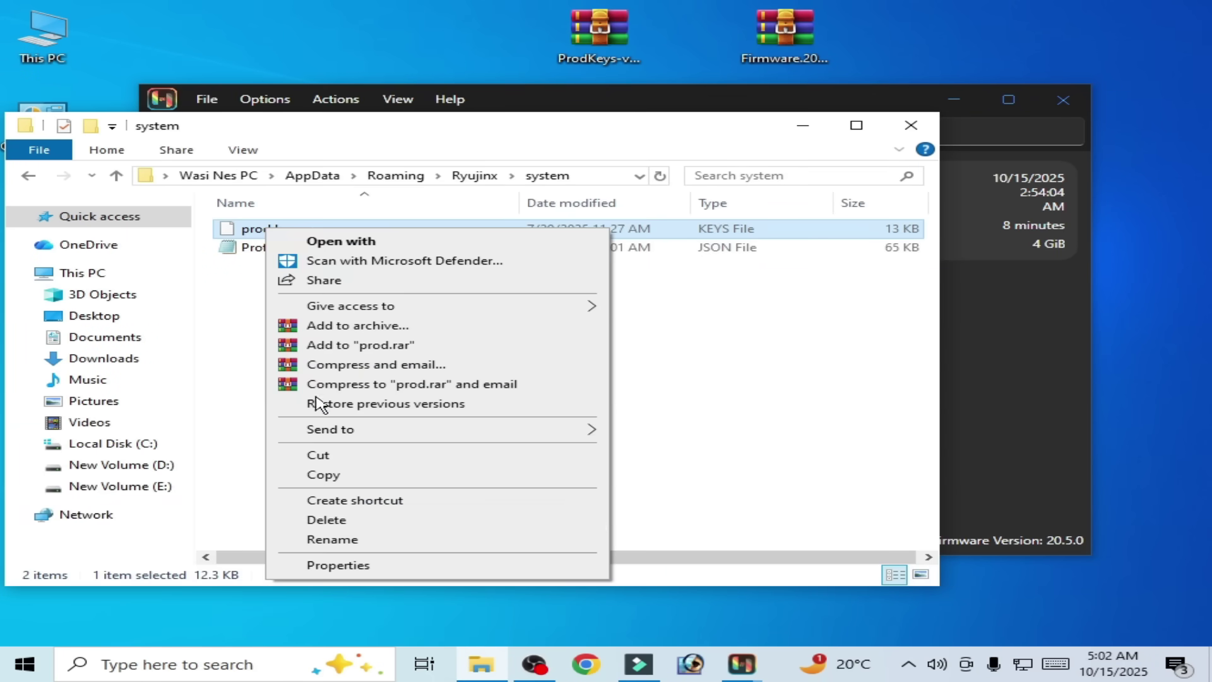
{"action": "left_click", "coordinate": [328, 520]}
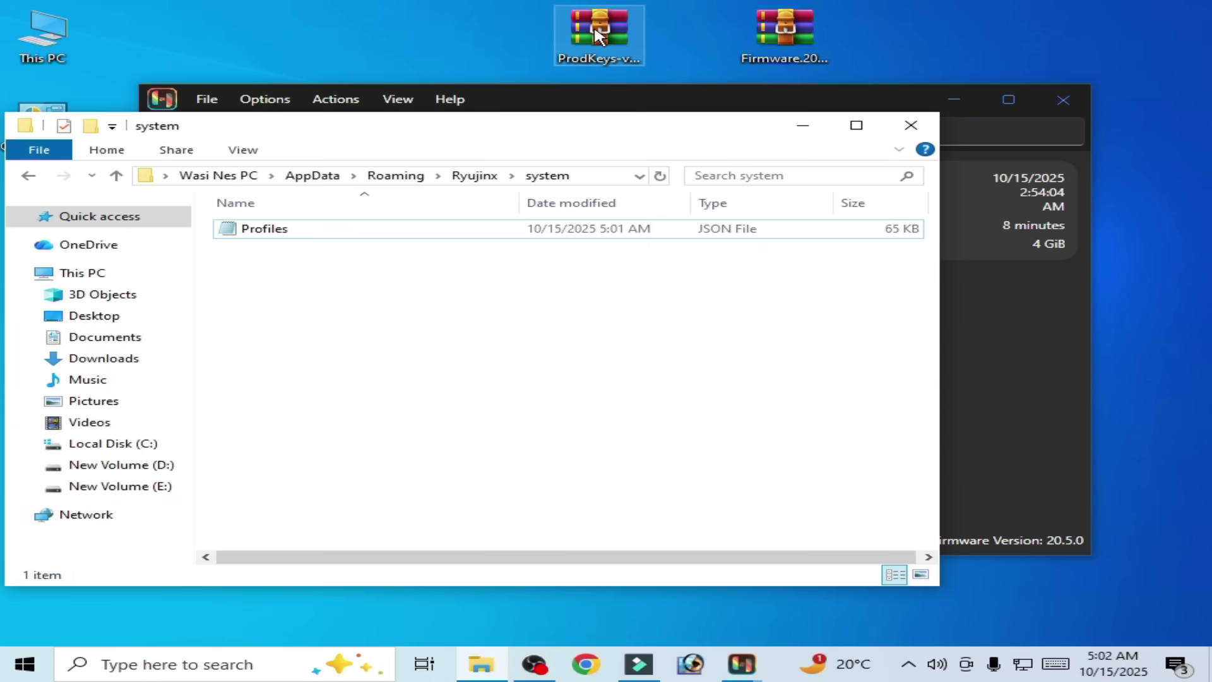
Step: Extract the ProdKeys-v20.3.0 archive there and move its prod.keys into the system folder
{"action": "left_click_drag", "start_coordinate": [598, 33], "coordinate": [467, 323]}
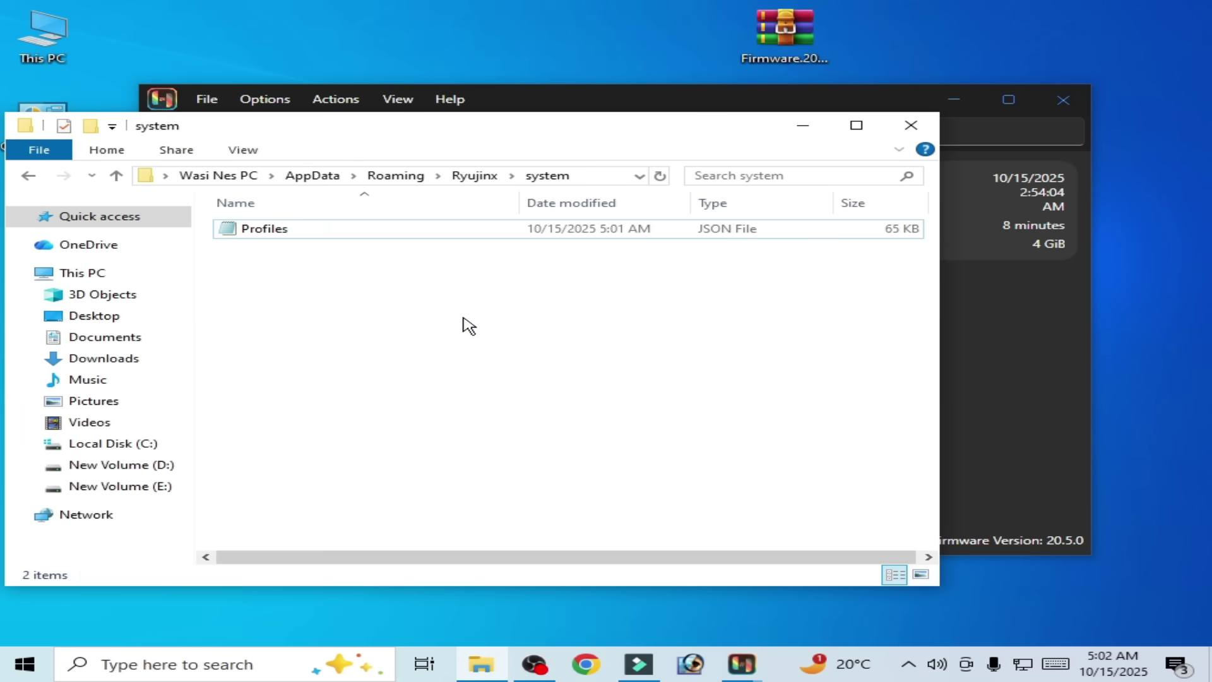
{"action": "right_click", "coordinate": [300, 255]}
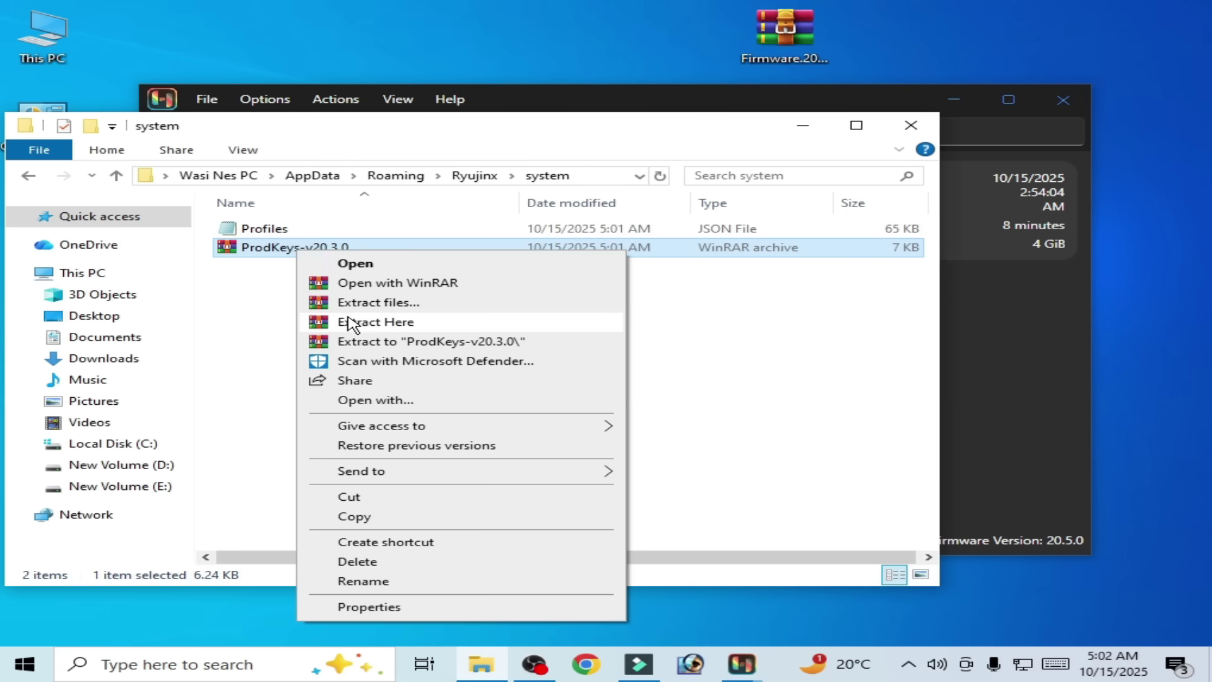
{"action": "left_click", "coordinate": [353, 321]}
{"action": "double_click", "coordinate": [297, 228]}
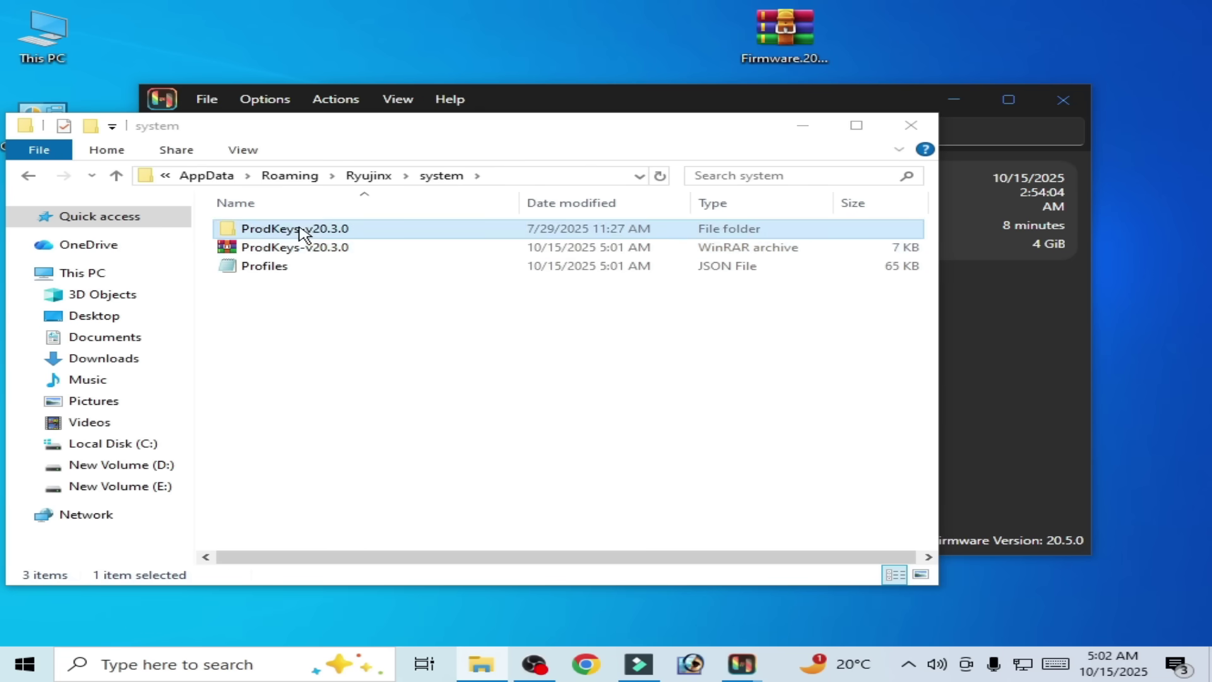
{"action": "left_click", "coordinate": [264, 232]}
{"action": "right_click", "coordinate": [261, 230]}
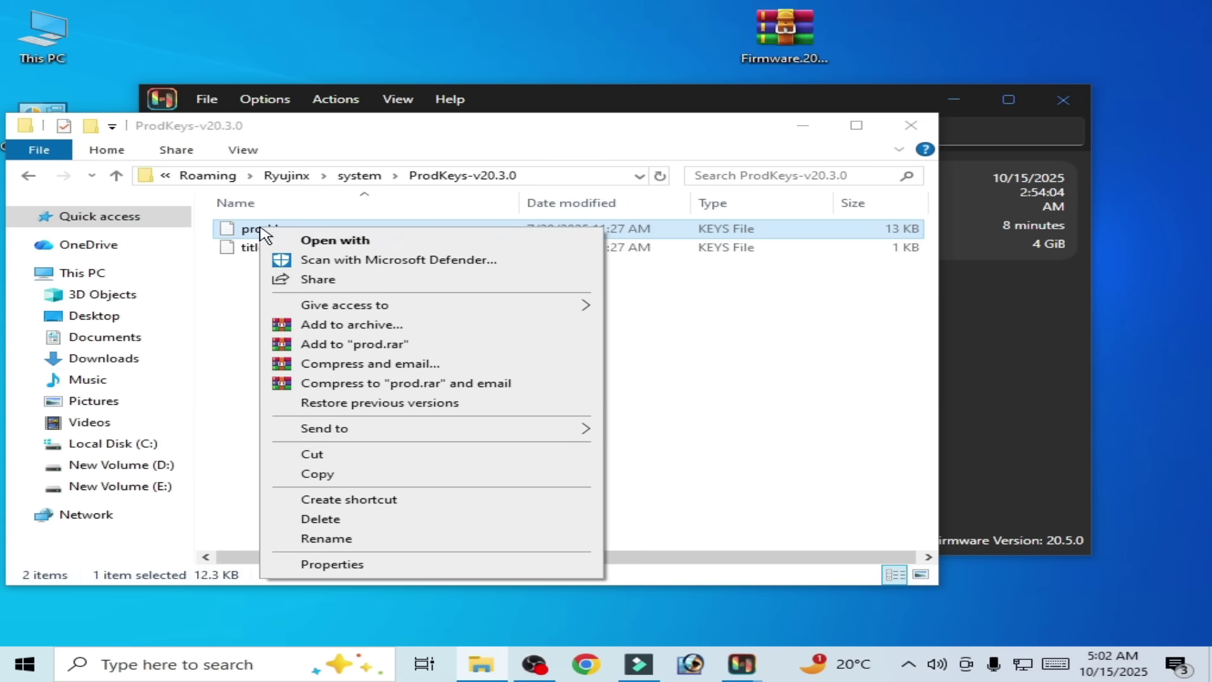
{"action": "left_click", "coordinate": [312, 454]}
{"action": "left_click", "coordinate": [28, 175]}
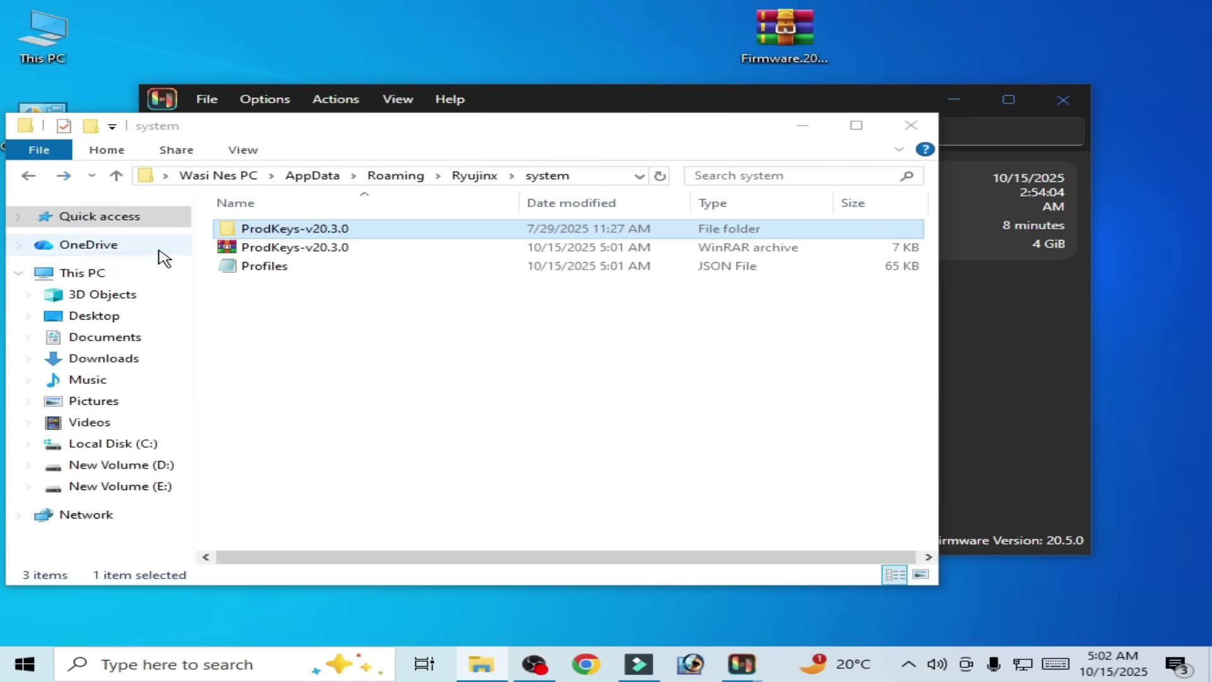
{"action": "right_click", "coordinate": [282, 323]}
{"action": "left_click", "coordinate": [287, 445]}
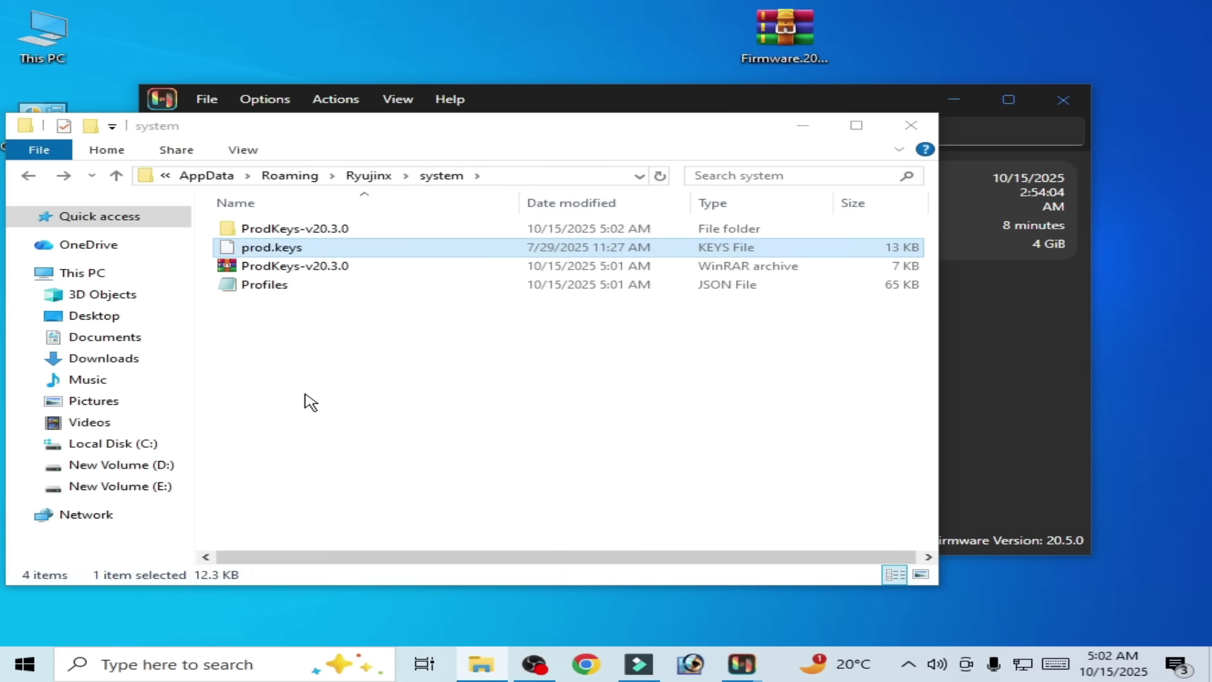
Step: Delete the extracted folder, return the archive to the desktop, and close the window
{"action": "left_click", "coordinate": [259, 235]}
{"action": "right_click", "coordinate": [257, 232]}
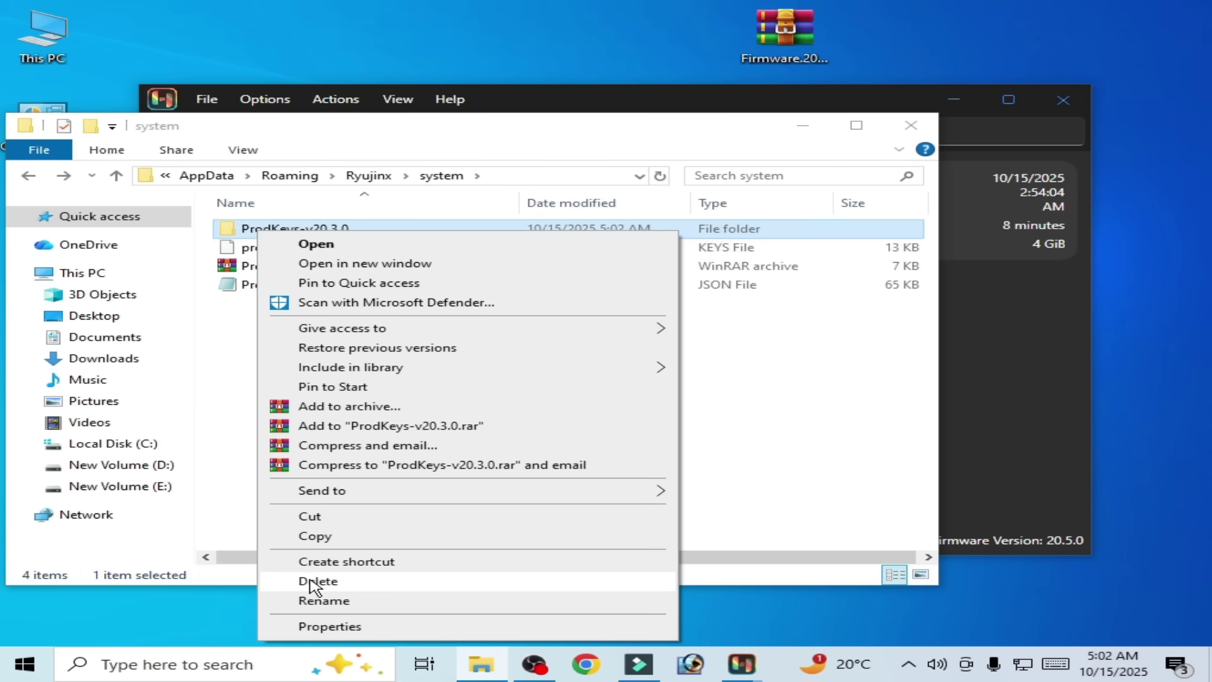
{"action": "left_click", "coordinate": [316, 579]}
{"action": "left_click", "coordinate": [255, 252]}
{"action": "left_click_drag", "start_coordinate": [254, 251], "coordinate": [590, 51]}
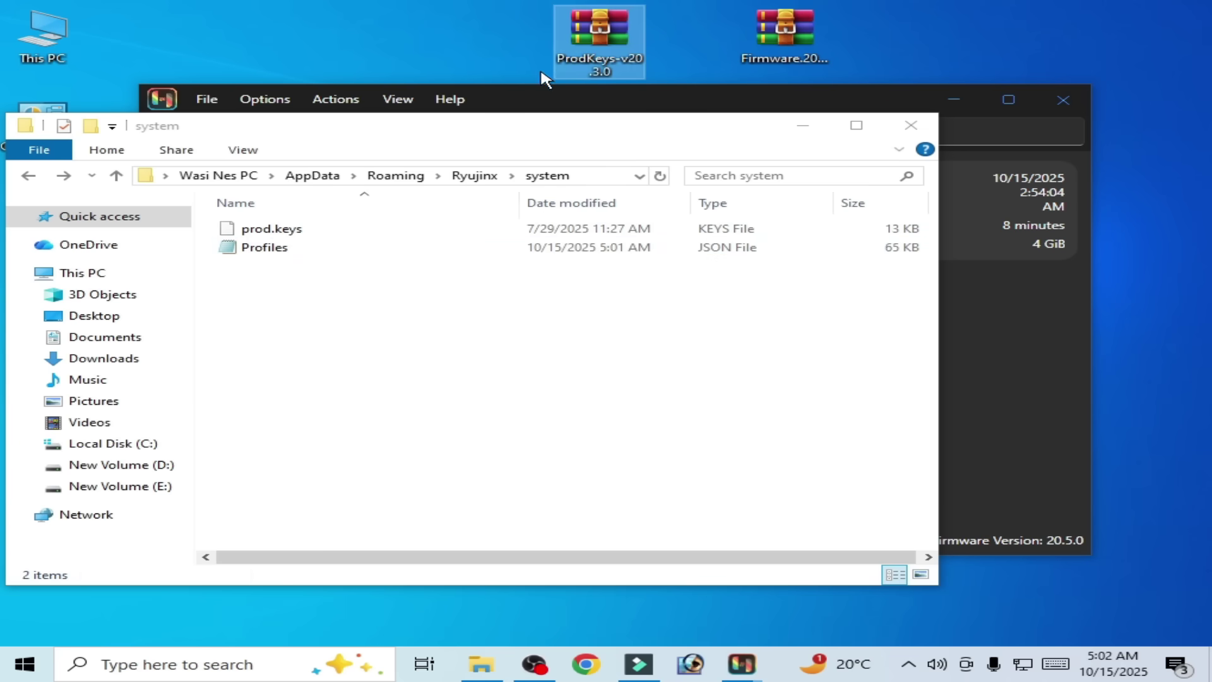
{"action": "left_click", "coordinate": [250, 235]}
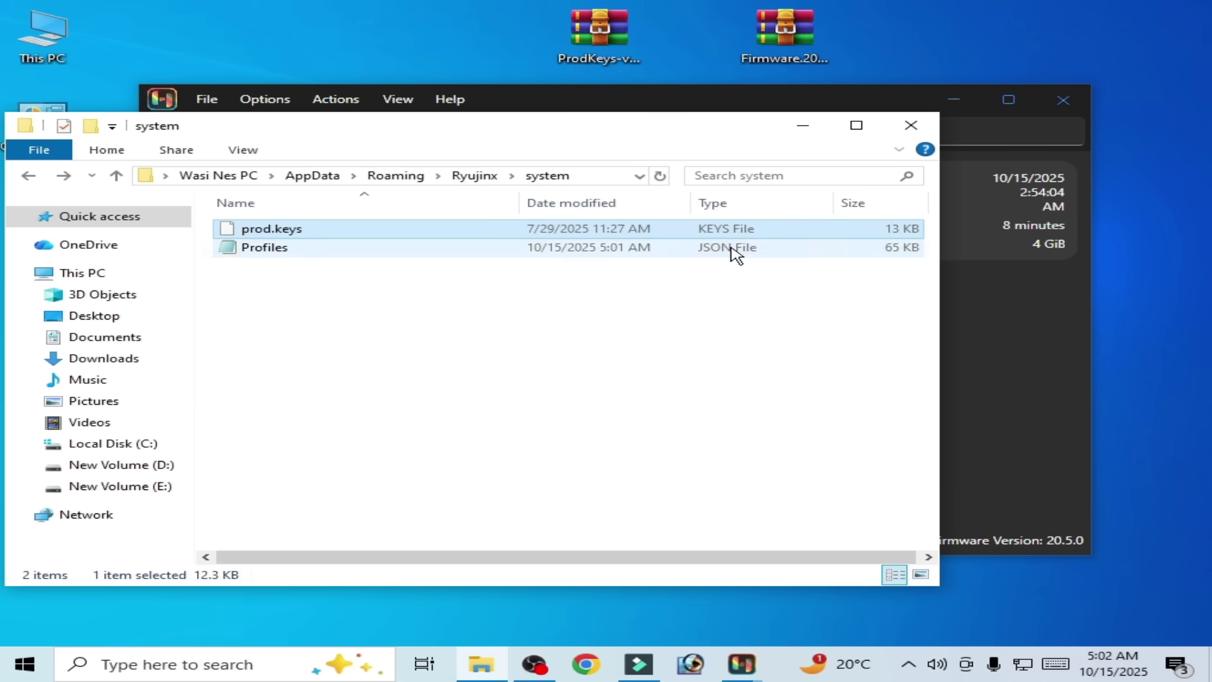
{"action": "left_click", "coordinate": [911, 125]}
Step: Restart Ryujinx and select the Firmware-20.5.0 archive on the desktop
{"action": "left_click", "coordinate": [1056, 102]}
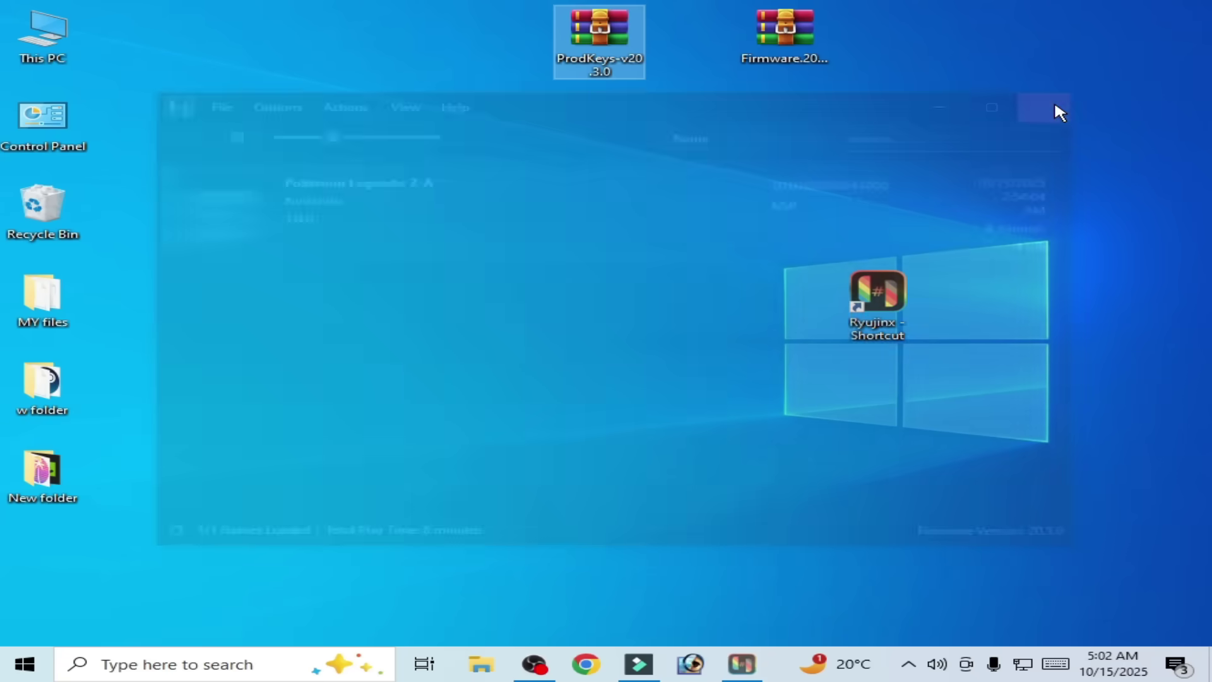
{"action": "double_click", "coordinate": [897, 302]}
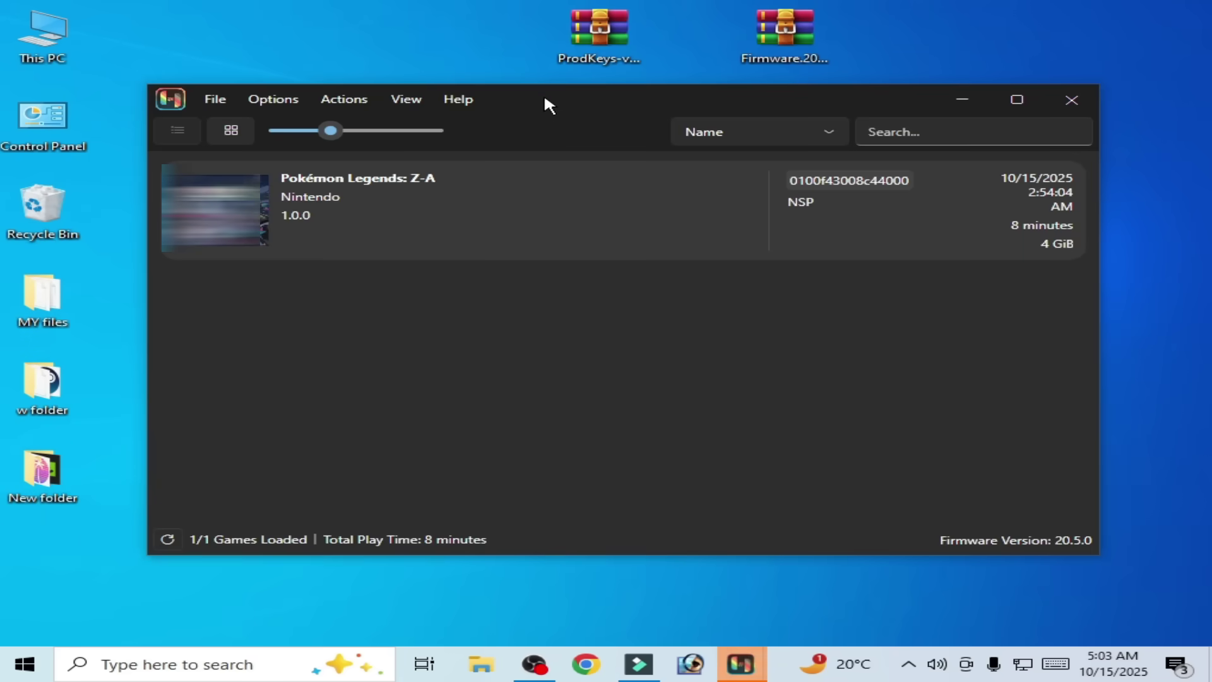
{"action": "left_click_drag", "start_coordinate": [544, 93], "coordinate": [509, 85]}
{"action": "left_click", "coordinate": [796, 50]}
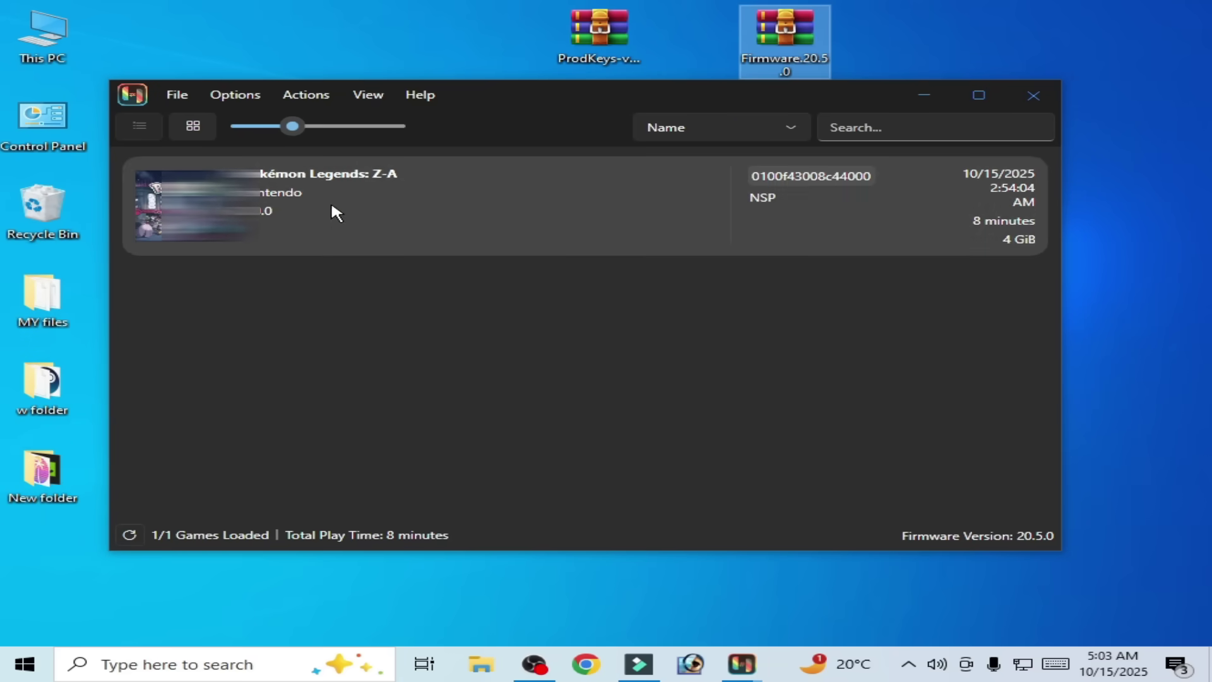
Step: Install firmware from the Firmware.20.5.0 archive on the Desktop and confirm success
{"action": "left_click", "coordinate": [308, 89]}
{"action": "mouse_move", "coordinate": [505, 142]}
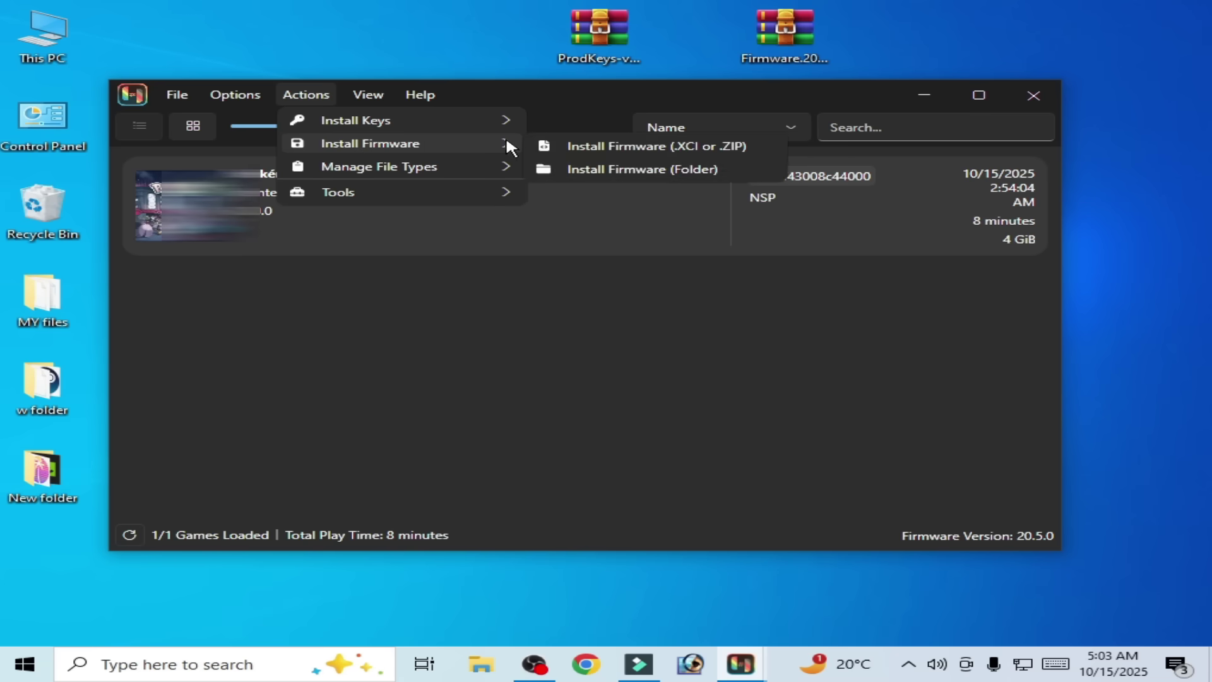
{"action": "left_click", "coordinate": [606, 148]}
{"action": "left_click", "coordinate": [204, 228]}
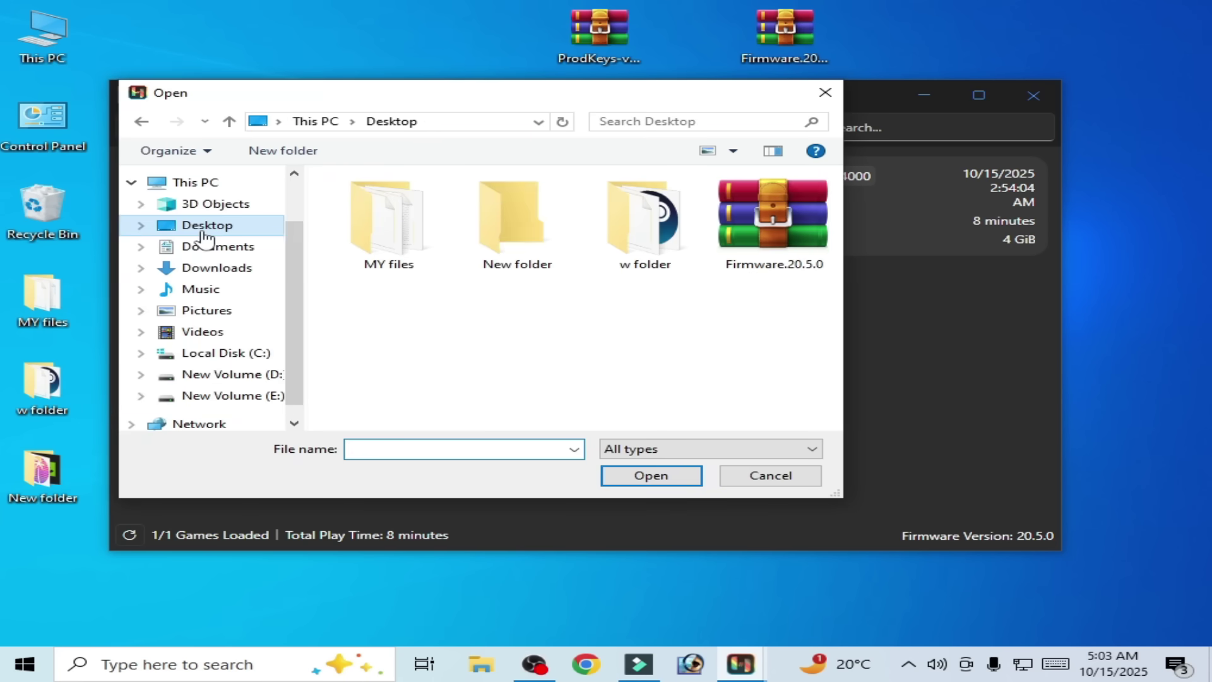
{"action": "left_click", "coordinate": [773, 233]}
{"action": "left_click", "coordinate": [650, 480]}
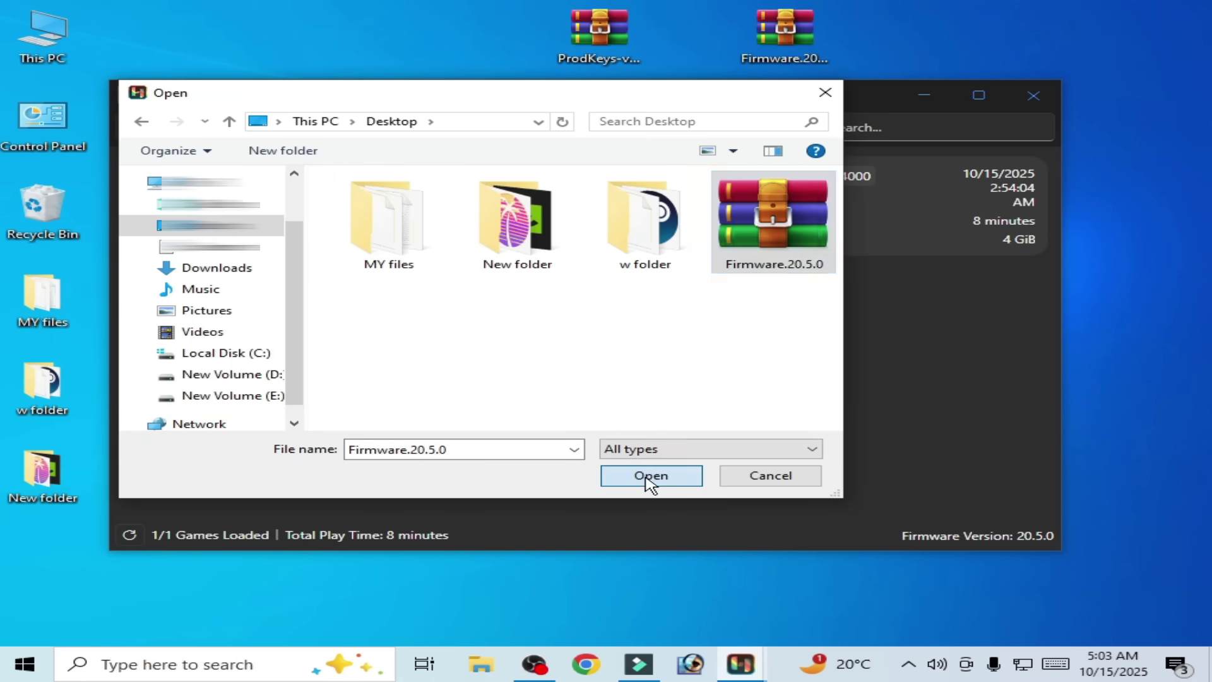
{"action": "left_click", "coordinate": [505, 401]}
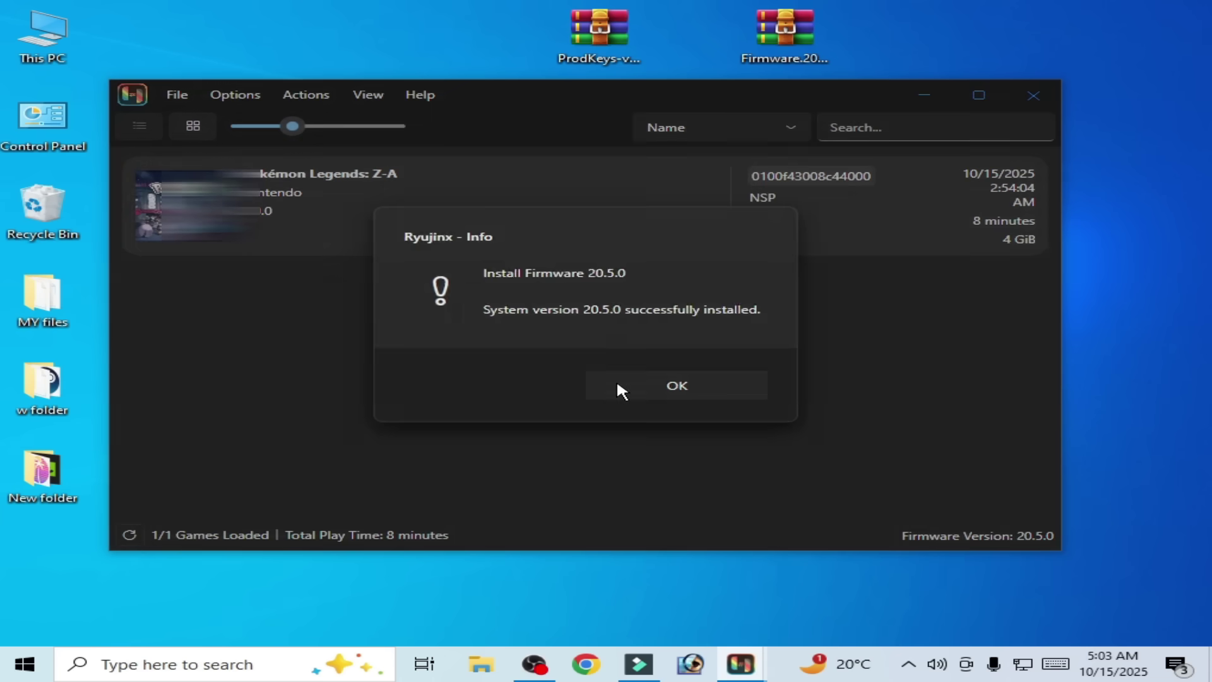
{"action": "left_click", "coordinate": [623, 384]}
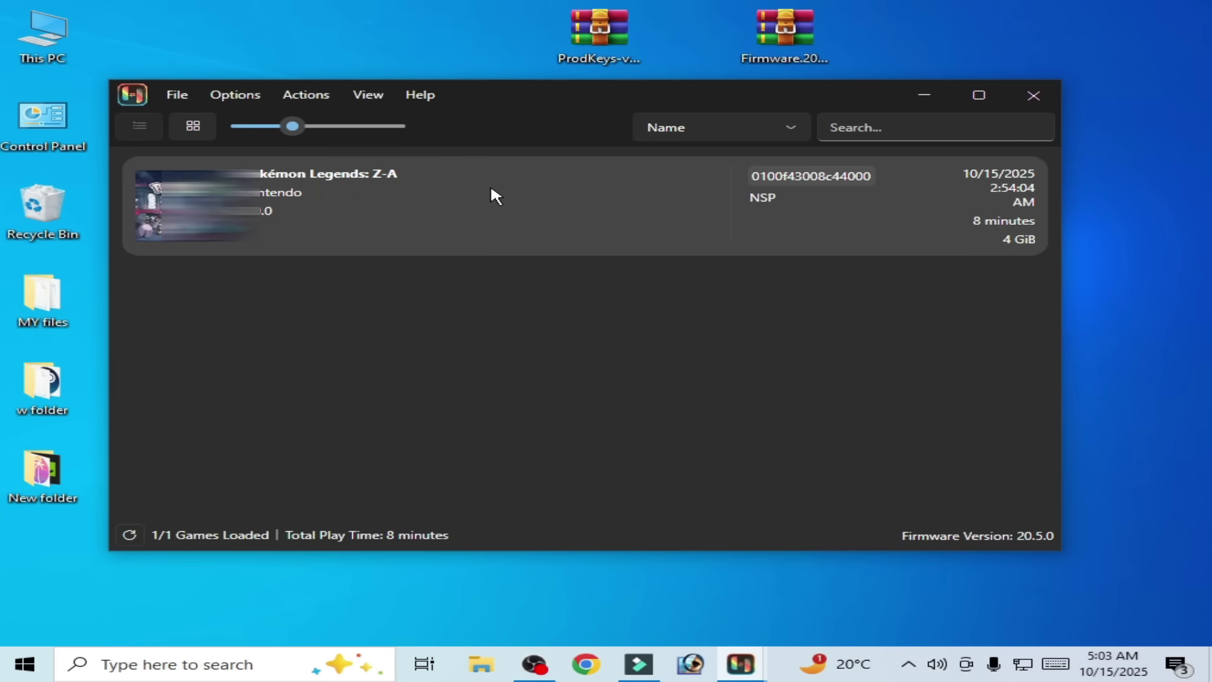
Step: Purge the shader cache for Pokémon Legends: Z-A
{"action": "right_click", "coordinate": [455, 195]}
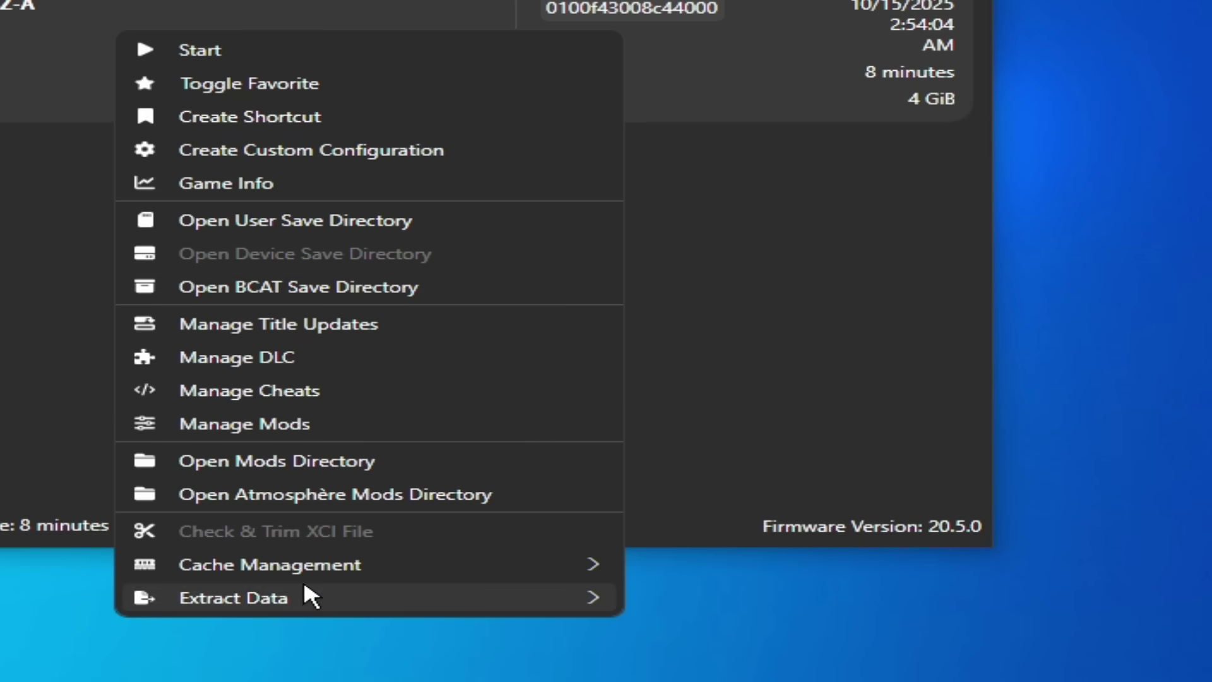
{"action": "mouse_move", "coordinate": [347, 570]}
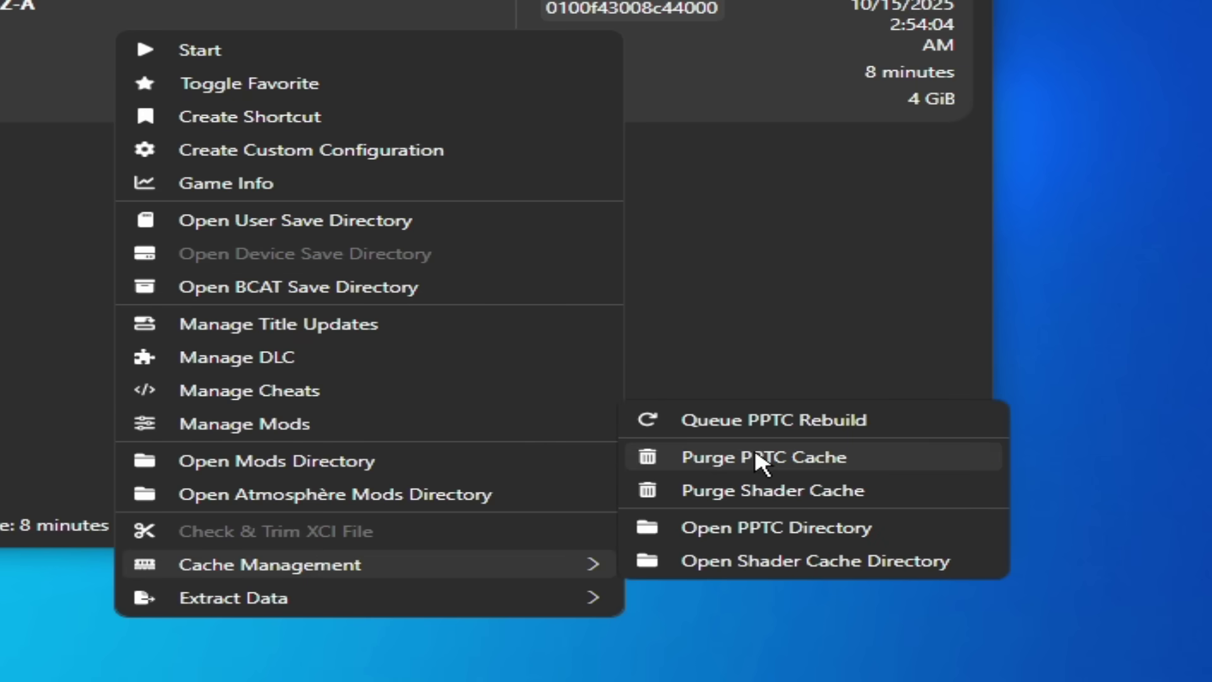
{"action": "left_click", "coordinate": [762, 498]}
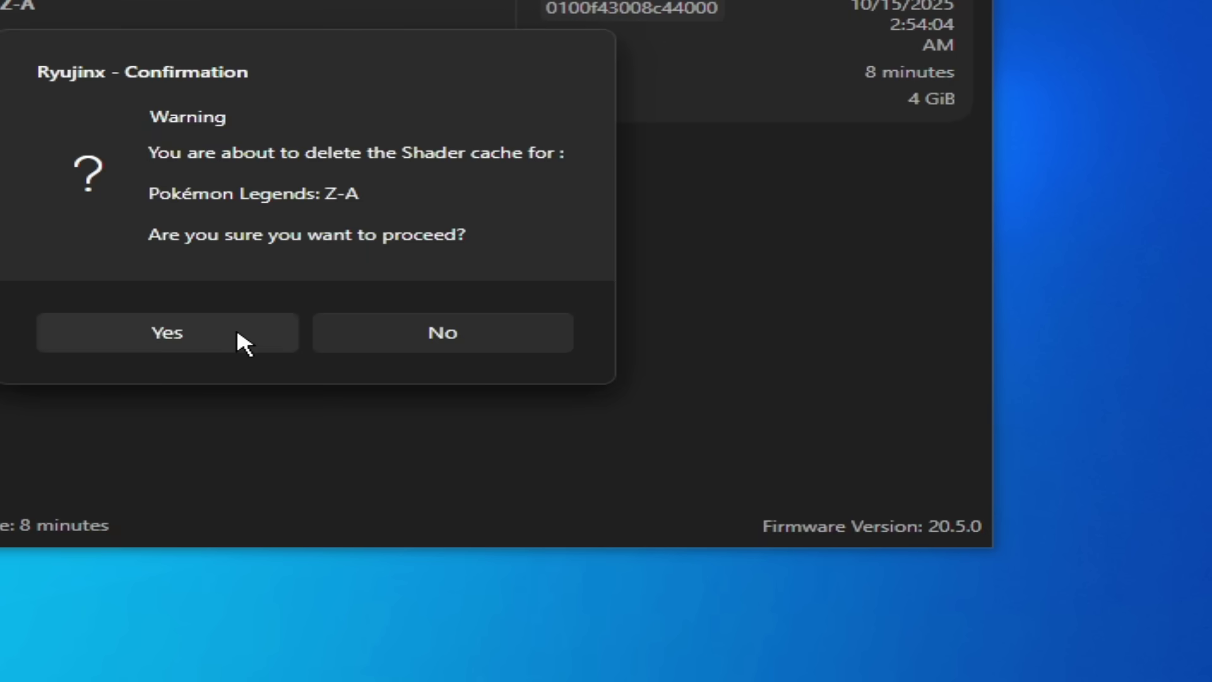
{"action": "left_click", "coordinate": [236, 333]}
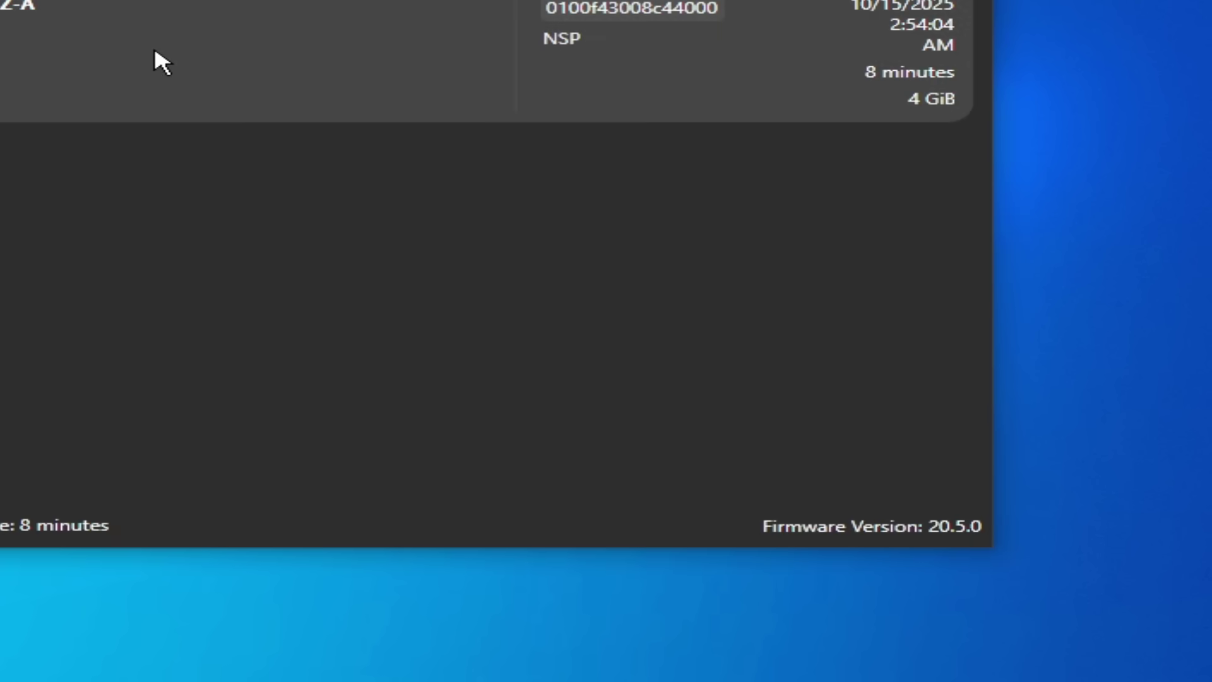
Step: Purge the game's PPTC cache
{"action": "right_click", "coordinate": [155, 50]}
{"action": "mouse_move", "coordinate": [616, 584]}
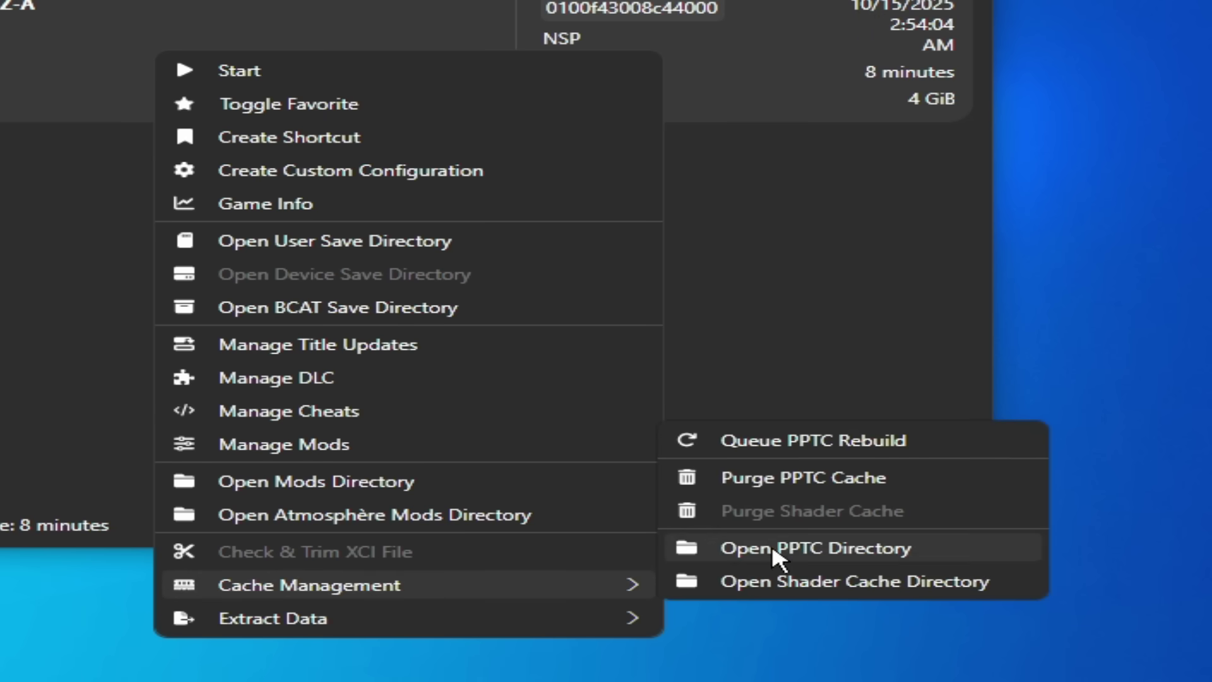
{"action": "left_click", "coordinate": [781, 481]}
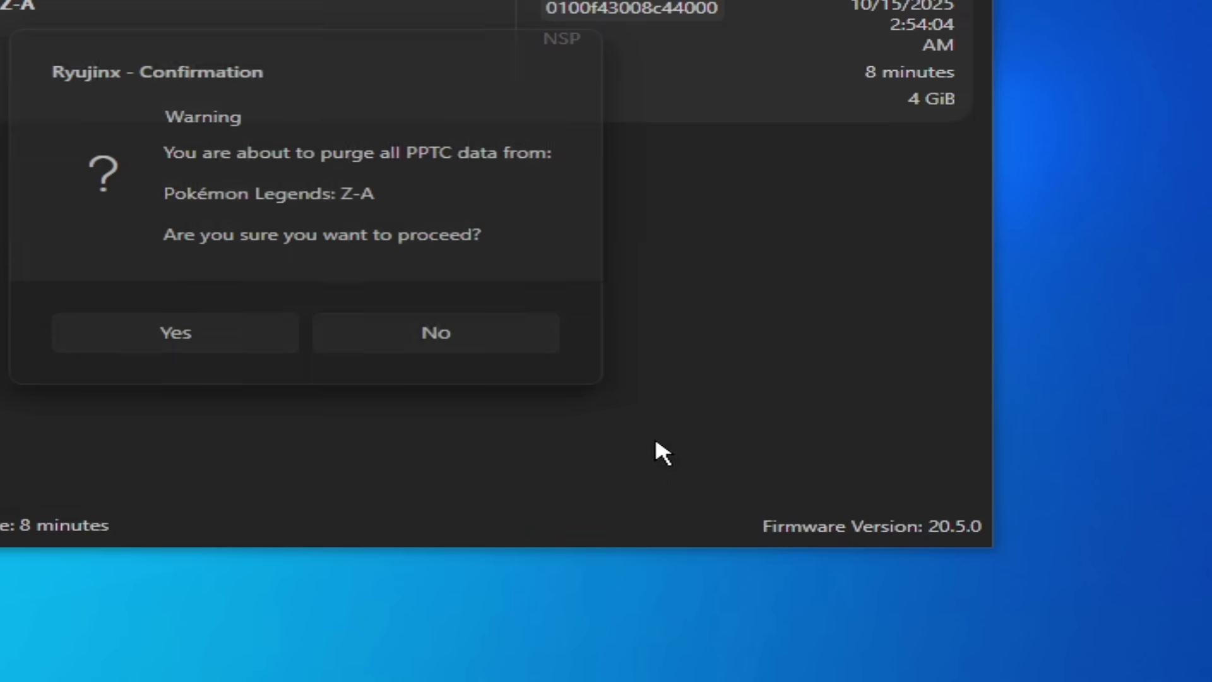
{"action": "left_click", "coordinate": [213, 340]}
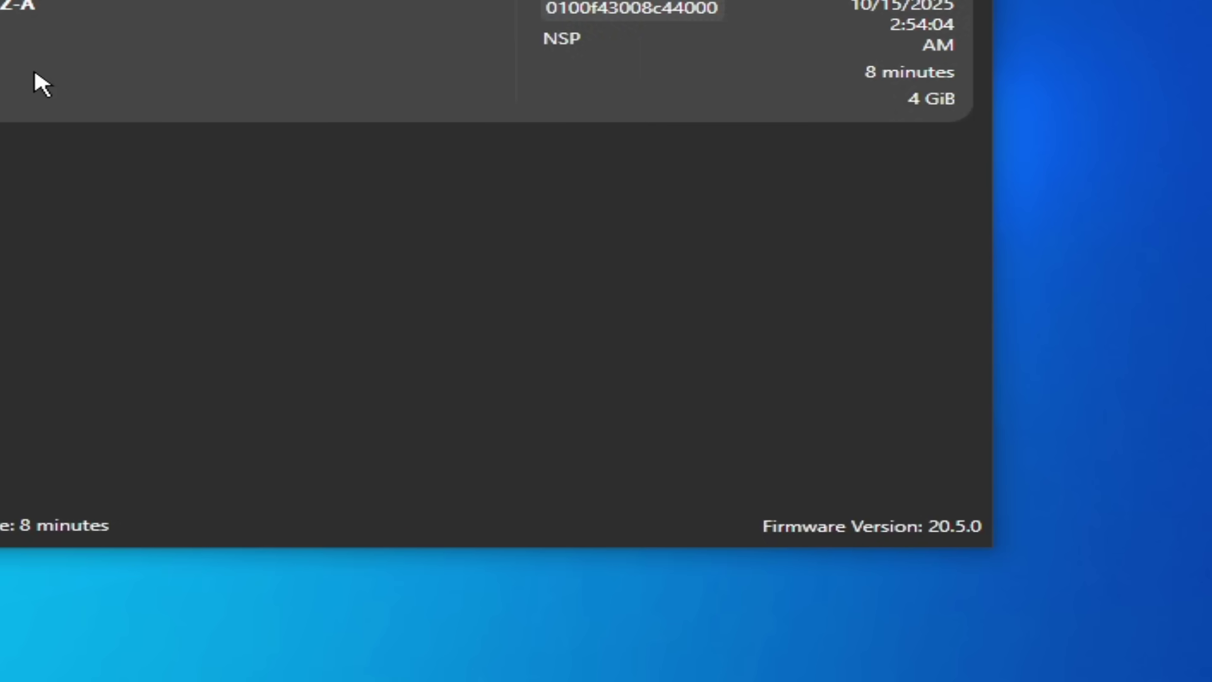
Step: Open the game's shader cache folder to verify it's empty, then close it
{"action": "right_click", "coordinate": [34, 66]}
{"action": "mouse_move", "coordinate": [434, 602]}
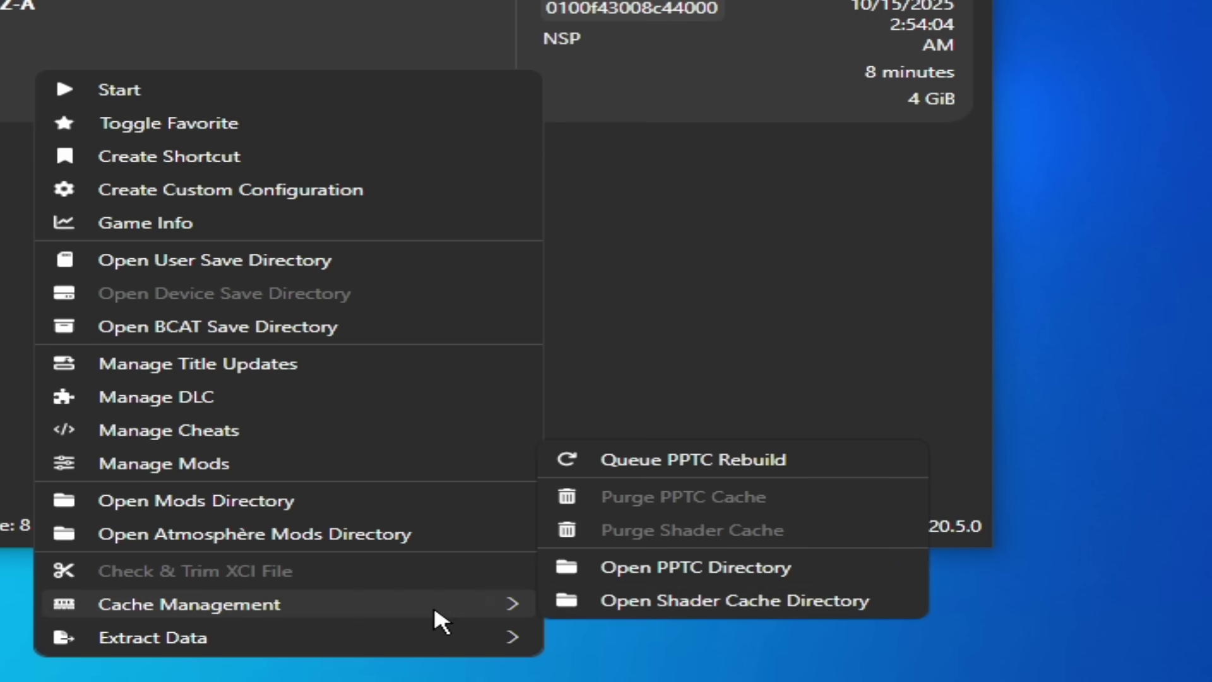
{"action": "left_click", "coordinate": [735, 603]}
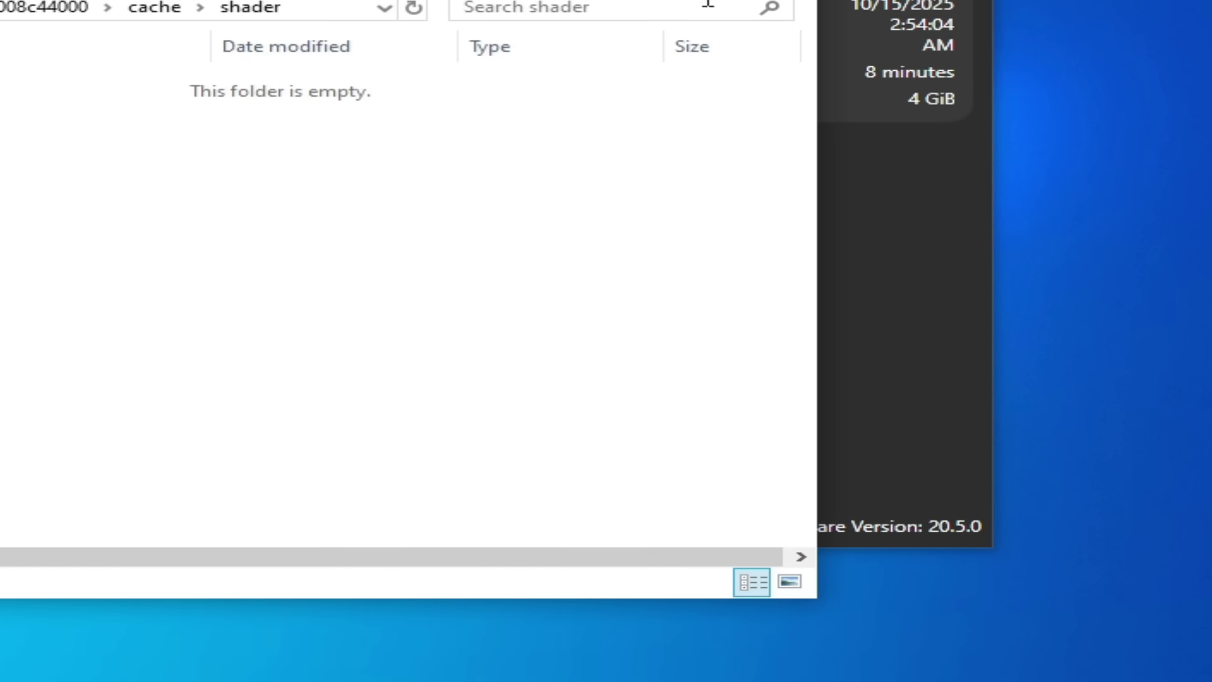
{"action": "key", "text": "alt+F4"}
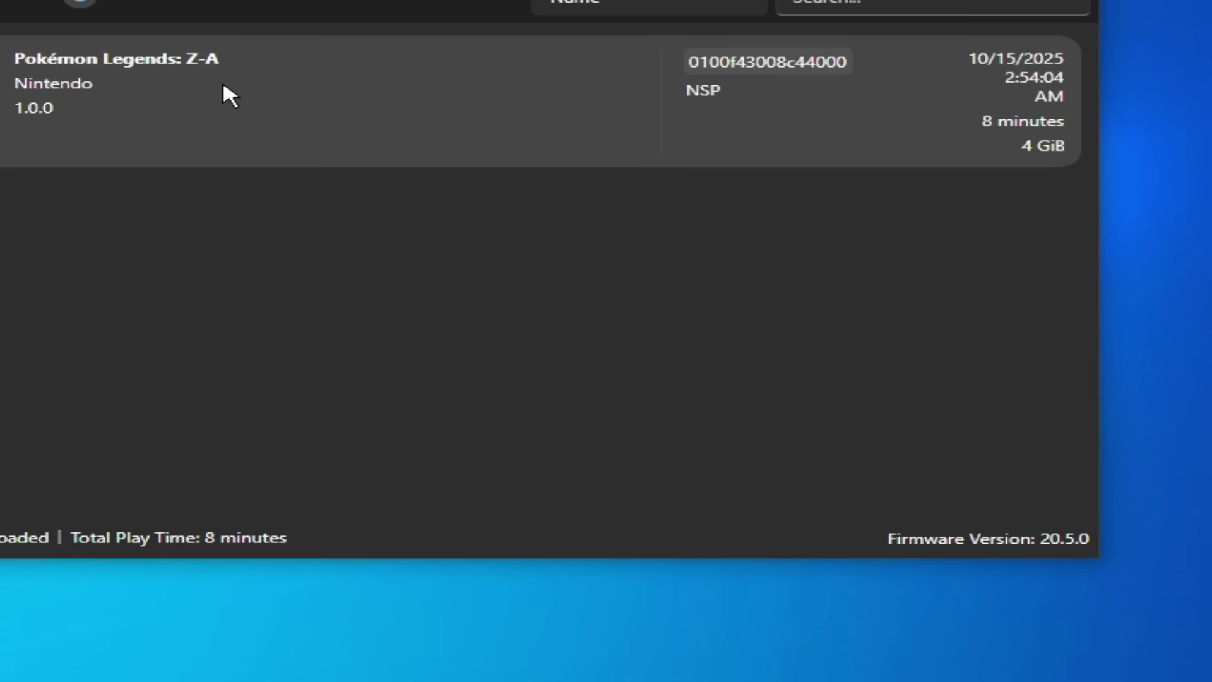
Step: For Pokémon Legends: Z-A, choose the second update NSP in the Pokémon Legends Z-A folder on Volume (E:)
{"action": "right_click", "coordinate": [223, 88]}
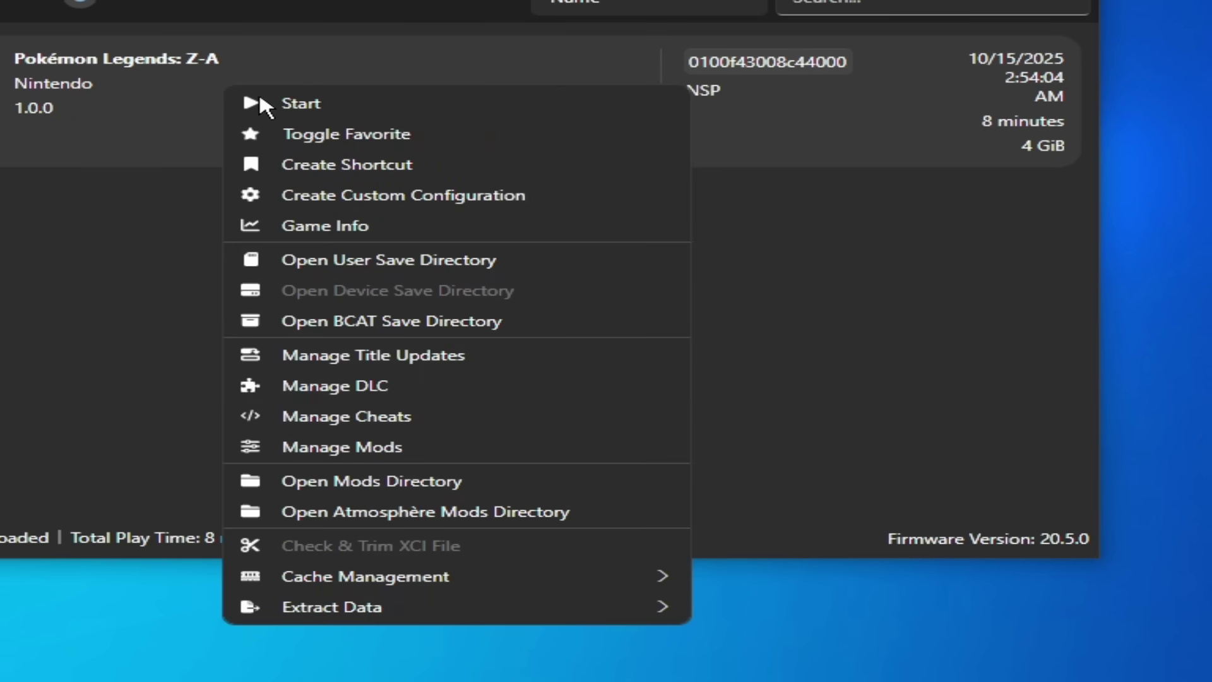
{"action": "left_click", "coordinate": [391, 357]}
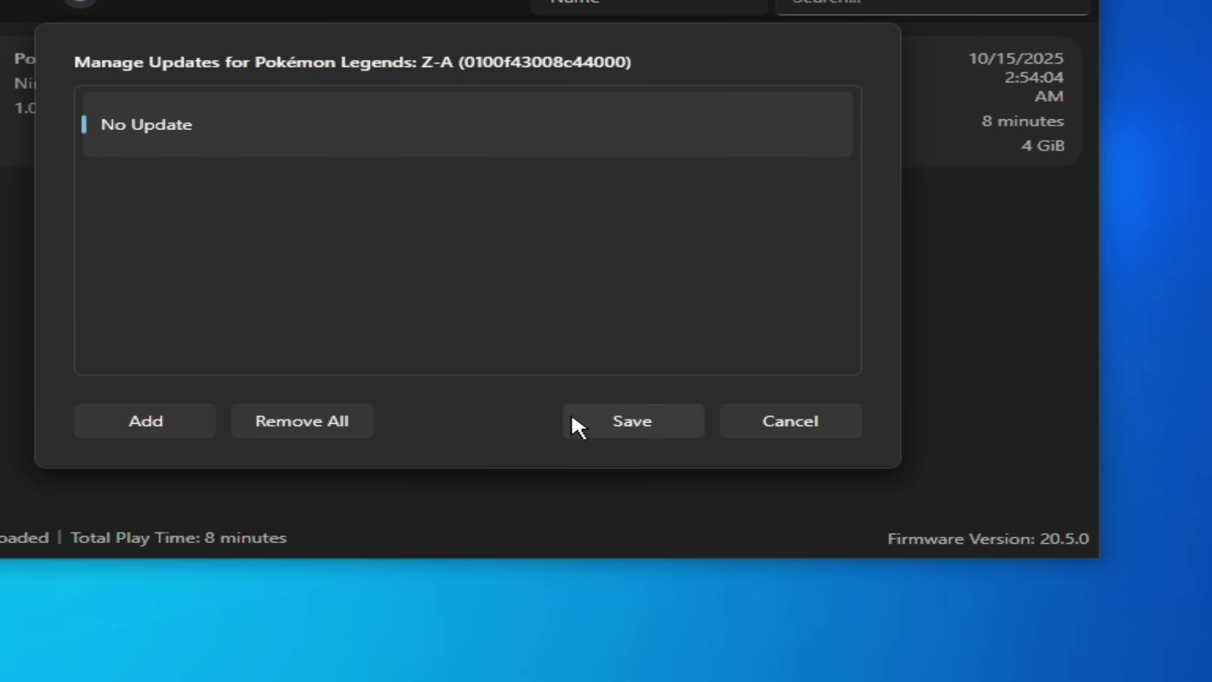
{"action": "left_click", "coordinate": [151, 424]}
{"action": "left_click", "coordinate": [5, 346]}
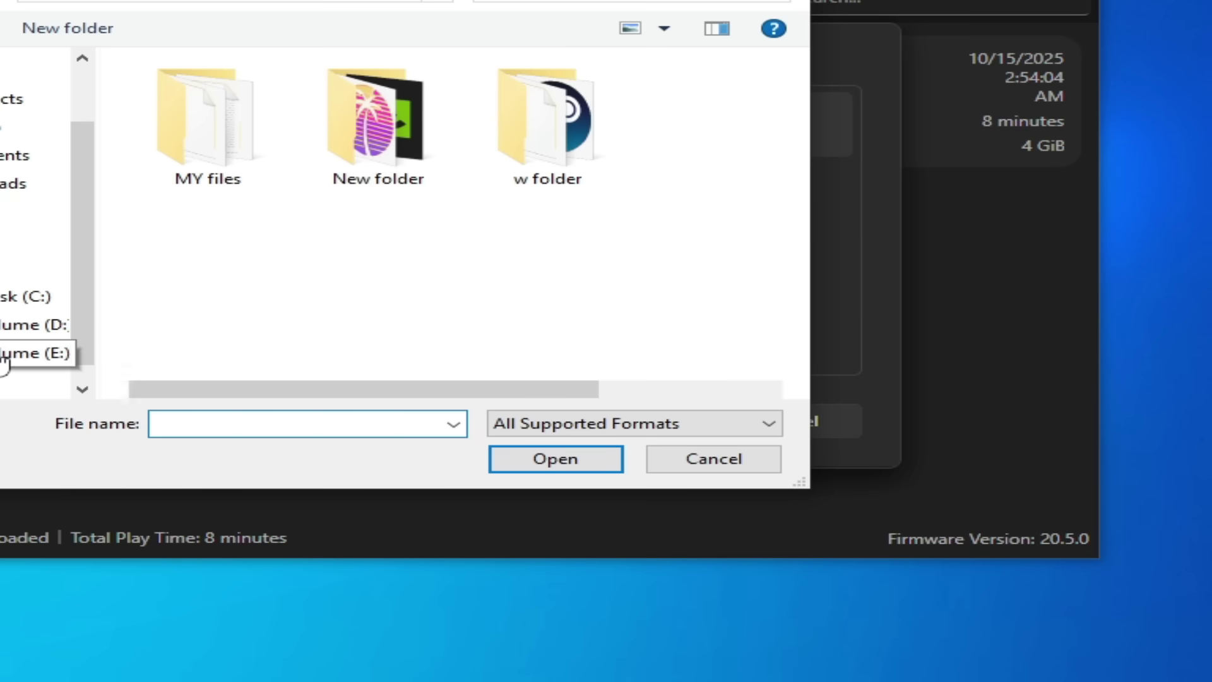
{"action": "double_click", "coordinate": [276, 98]}
{"action": "left_click", "coordinate": [279, 122]}
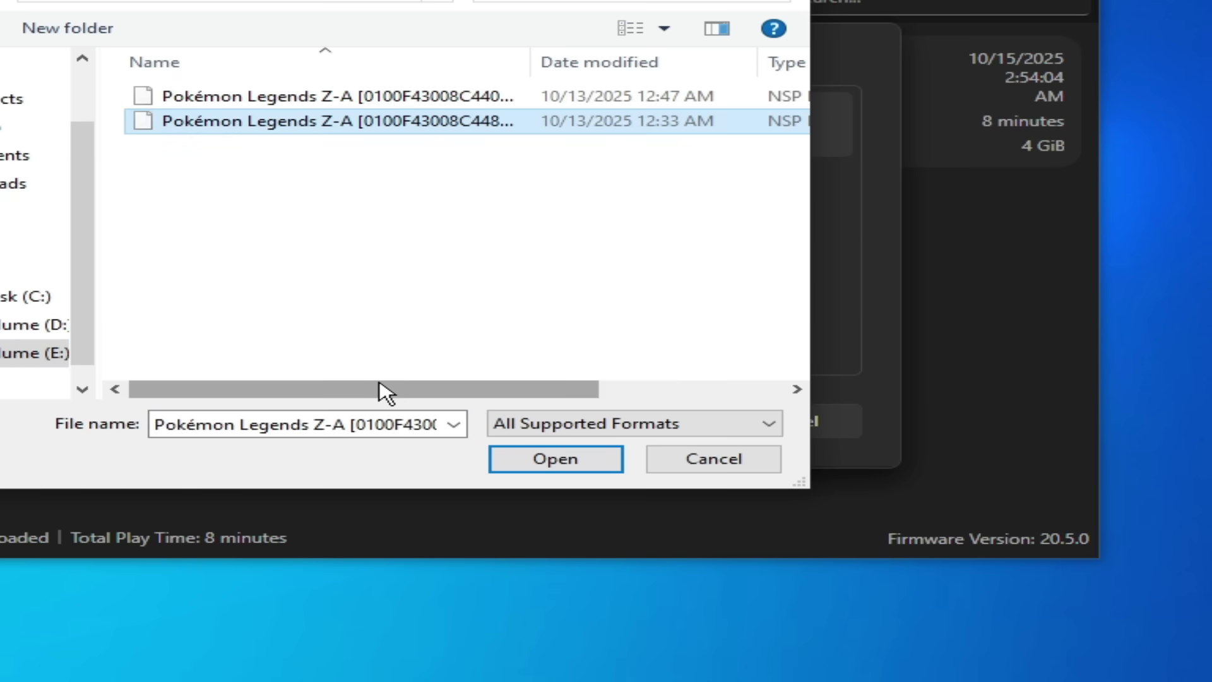
Step: Load the chosen update file and save the title update list with version 1.0.1
{"action": "left_click_drag", "start_coordinate": [379, 392], "coordinate": [418, 333]}
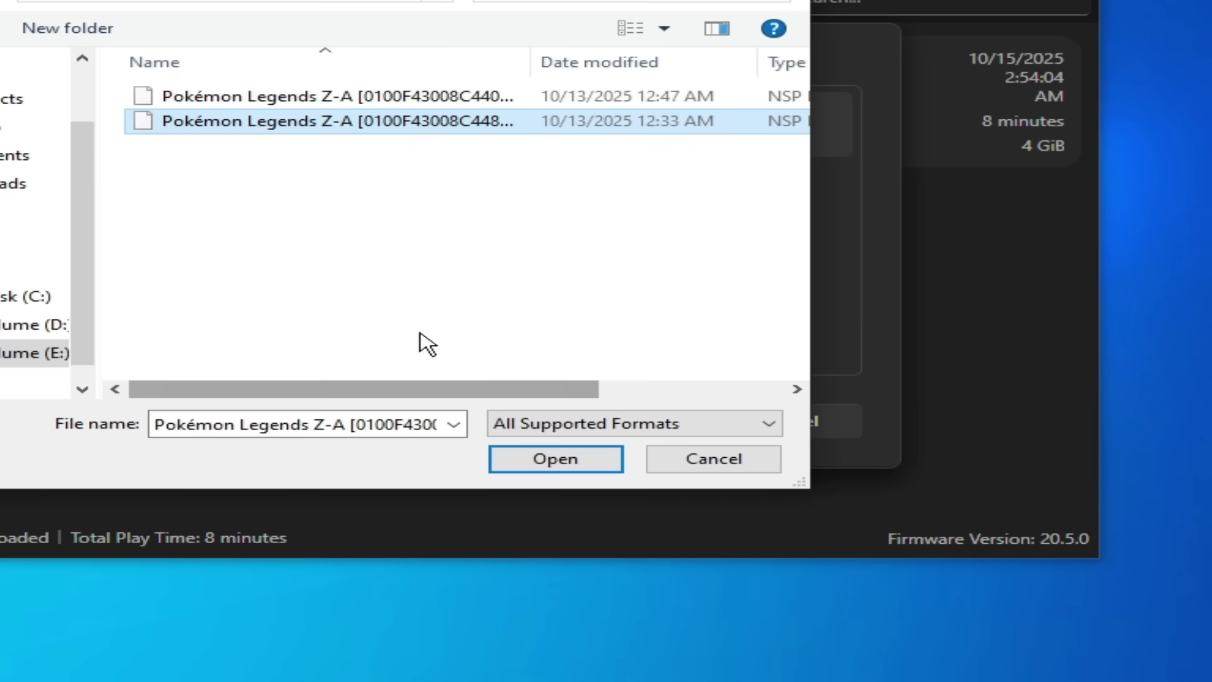
{"action": "left_click", "coordinate": [540, 466]}
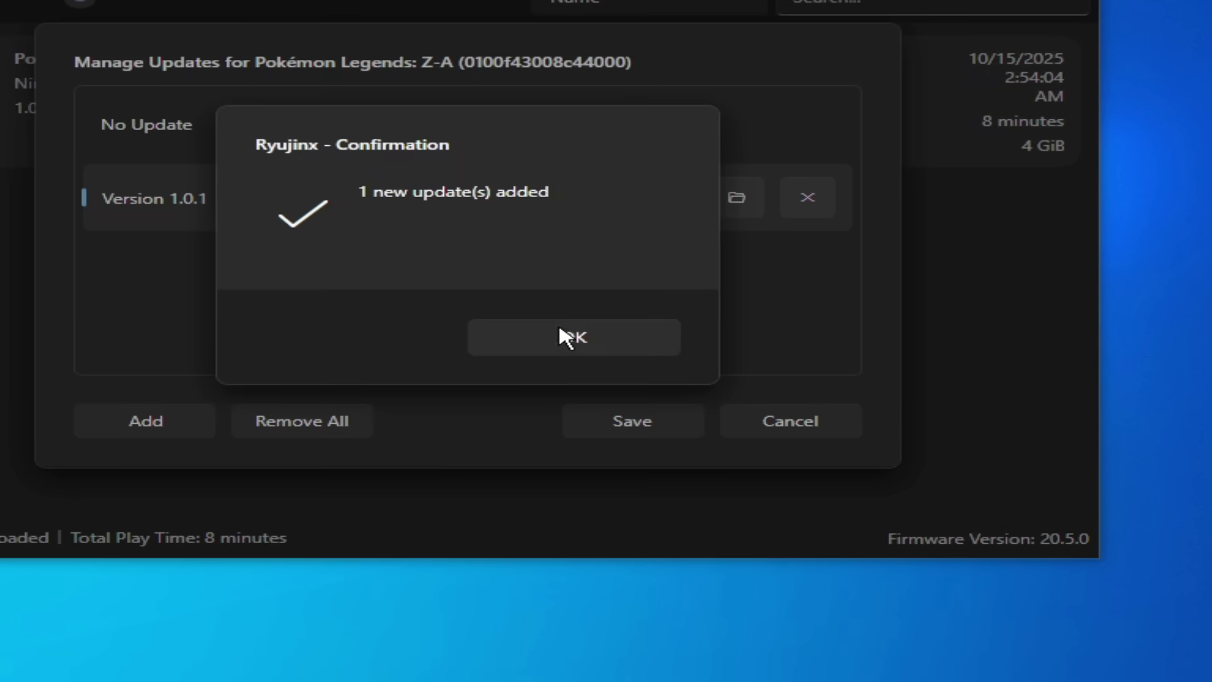
{"action": "left_click", "coordinate": [564, 338]}
{"action": "left_click", "coordinate": [591, 422]}
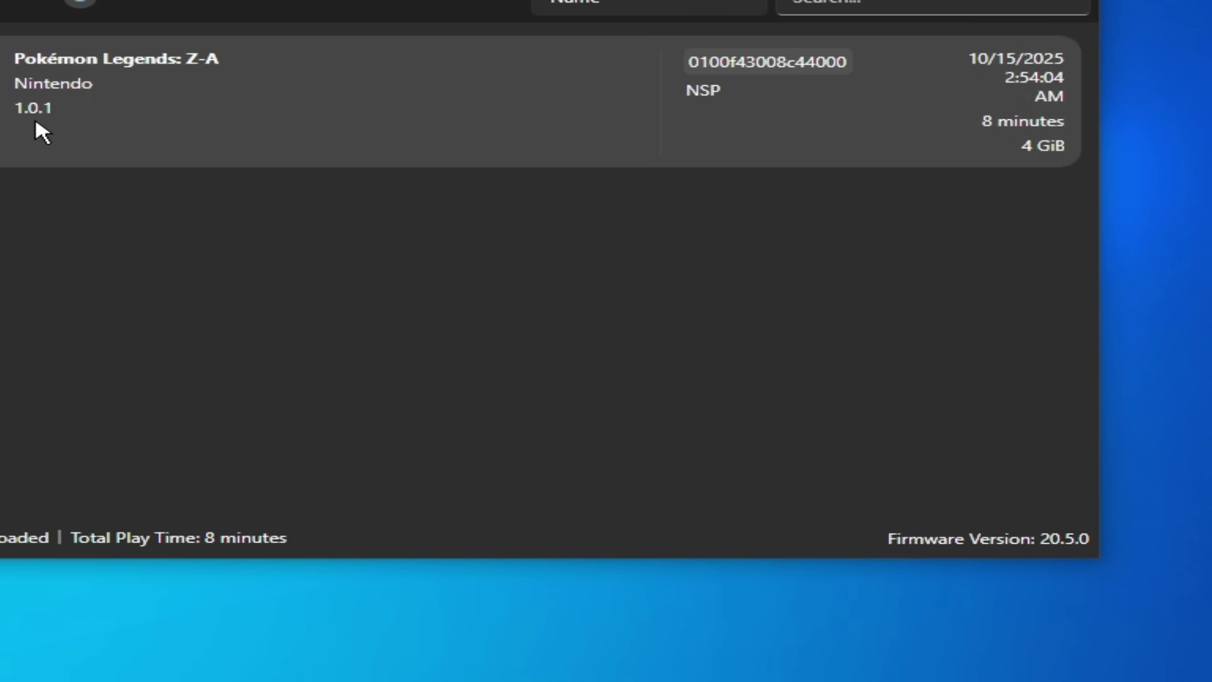
{"action": "right_click", "coordinate": [233, 85]}
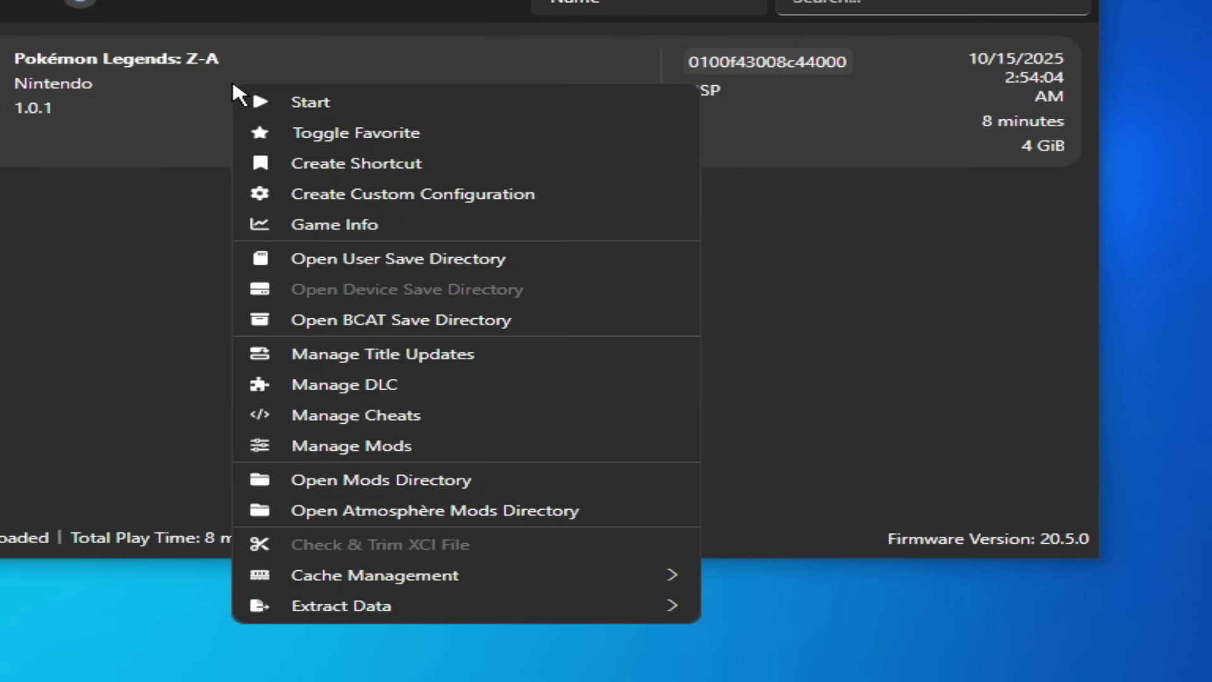
{"action": "left_click", "coordinate": [195, 243]}
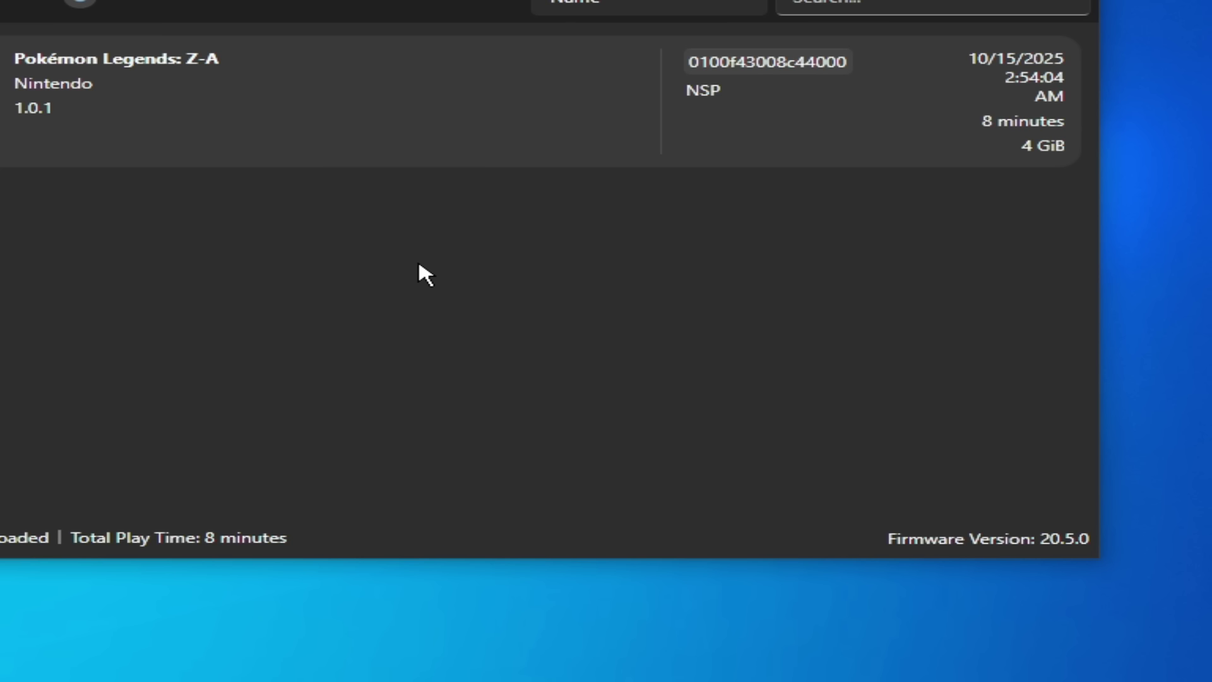
Step: Delete the Version 1.0.1 title update from Pokémon Legends: Z-A and save the update list
{"action": "right_click", "coordinate": [208, 75]}
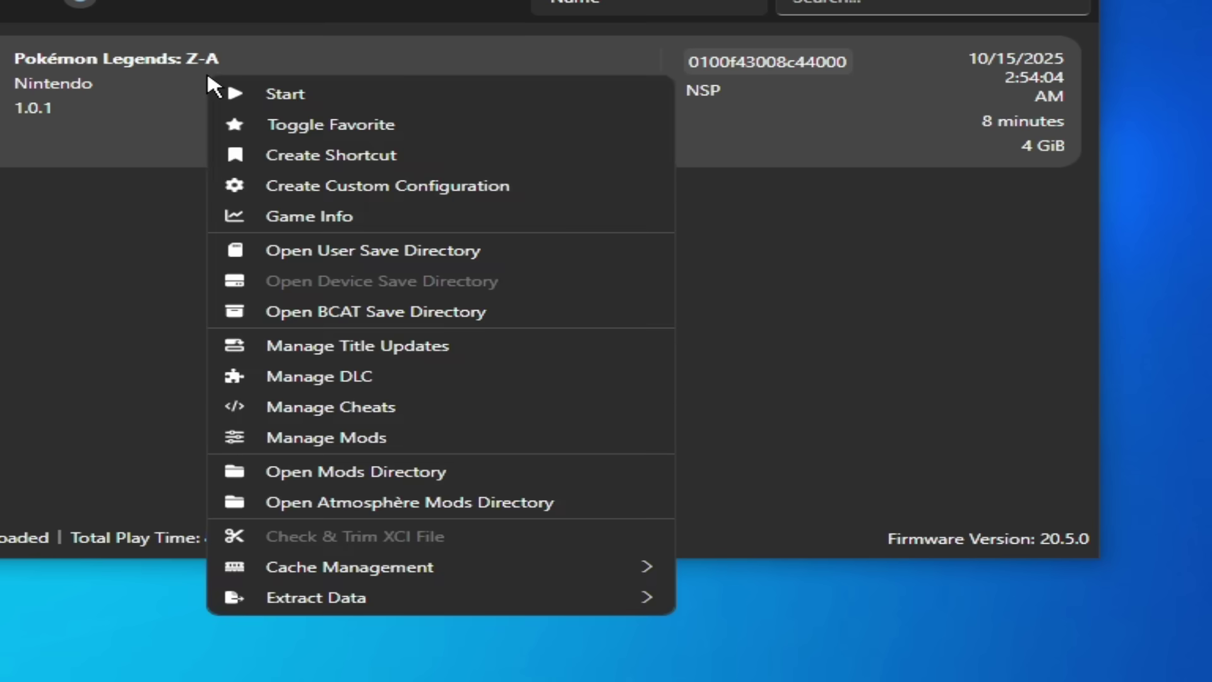
{"action": "left_click", "coordinate": [384, 352]}
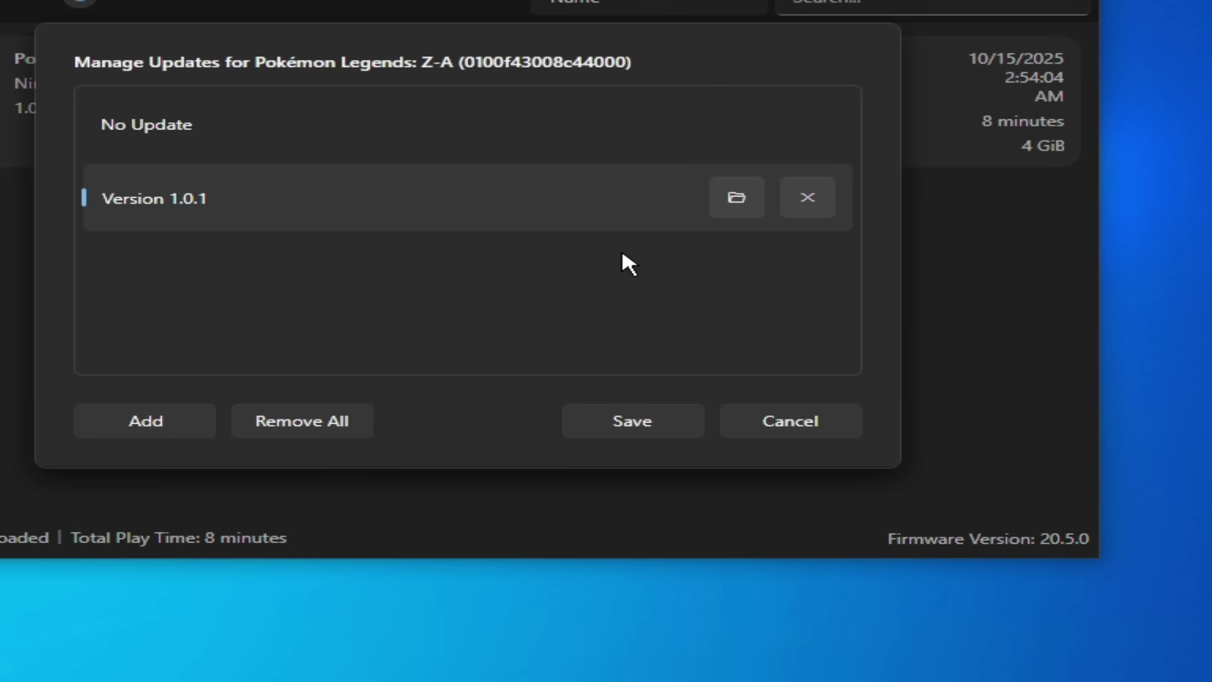
{"action": "left_click", "coordinate": [814, 201]}
{"action": "left_click", "coordinate": [631, 420]}
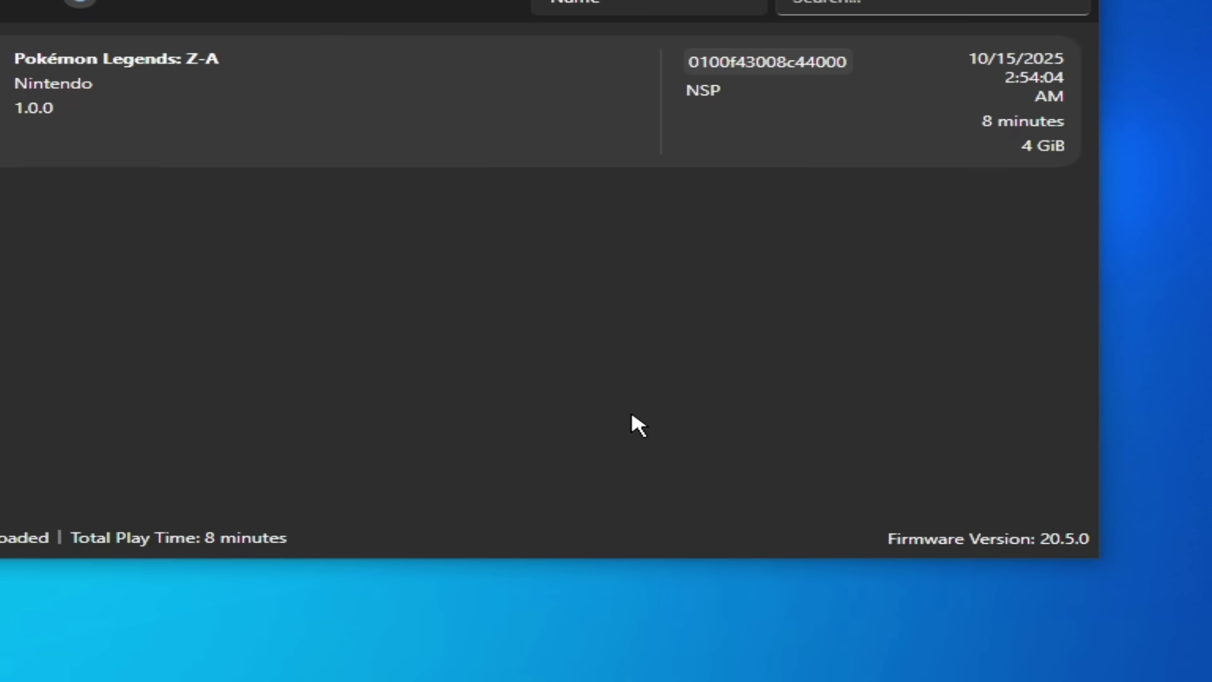
{"action": "right_click", "coordinate": [237, 95]}
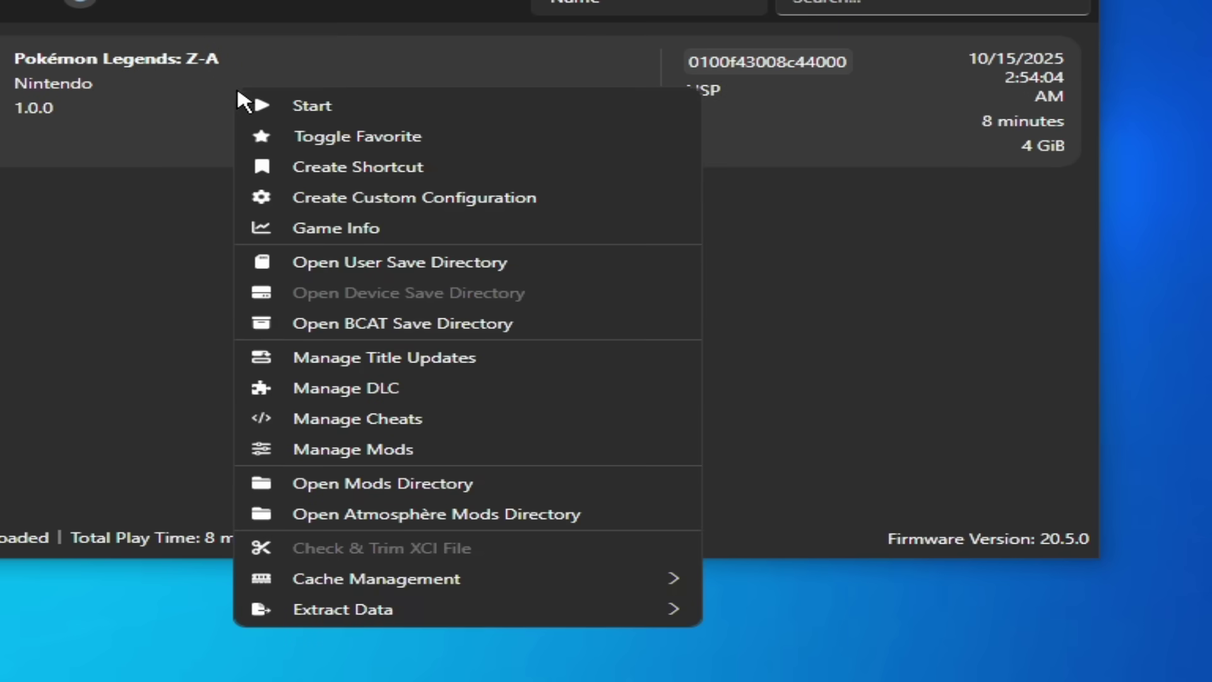
{"action": "left_click", "coordinate": [301, 105]}
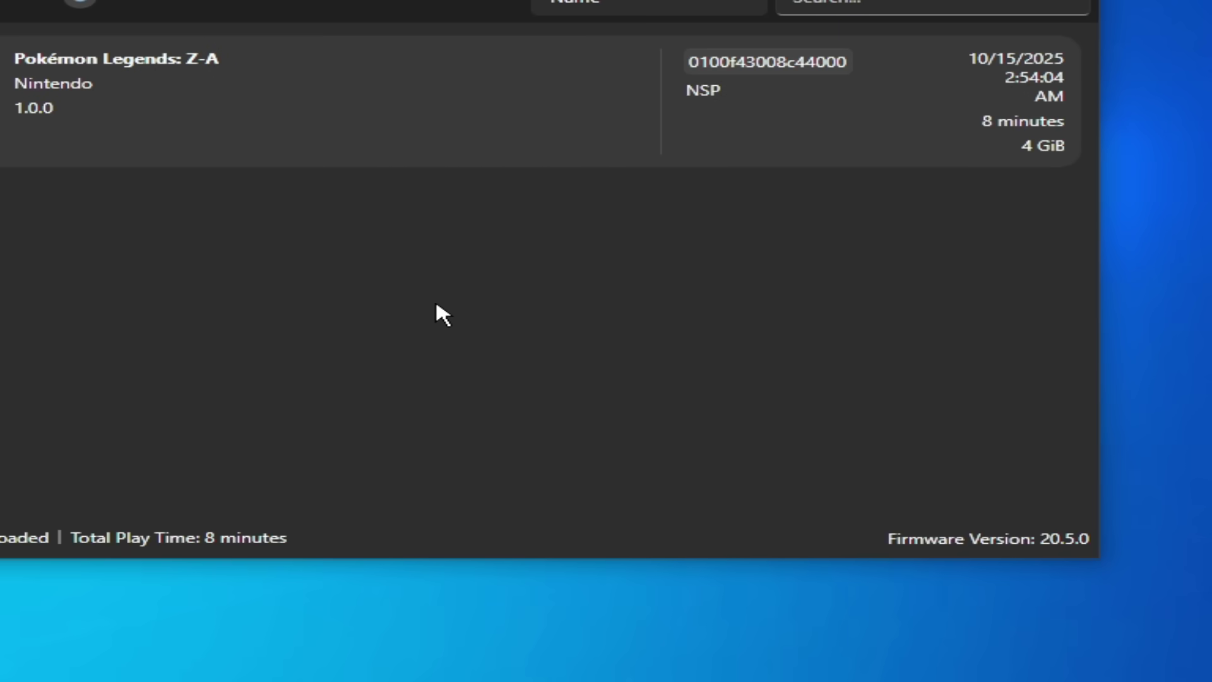